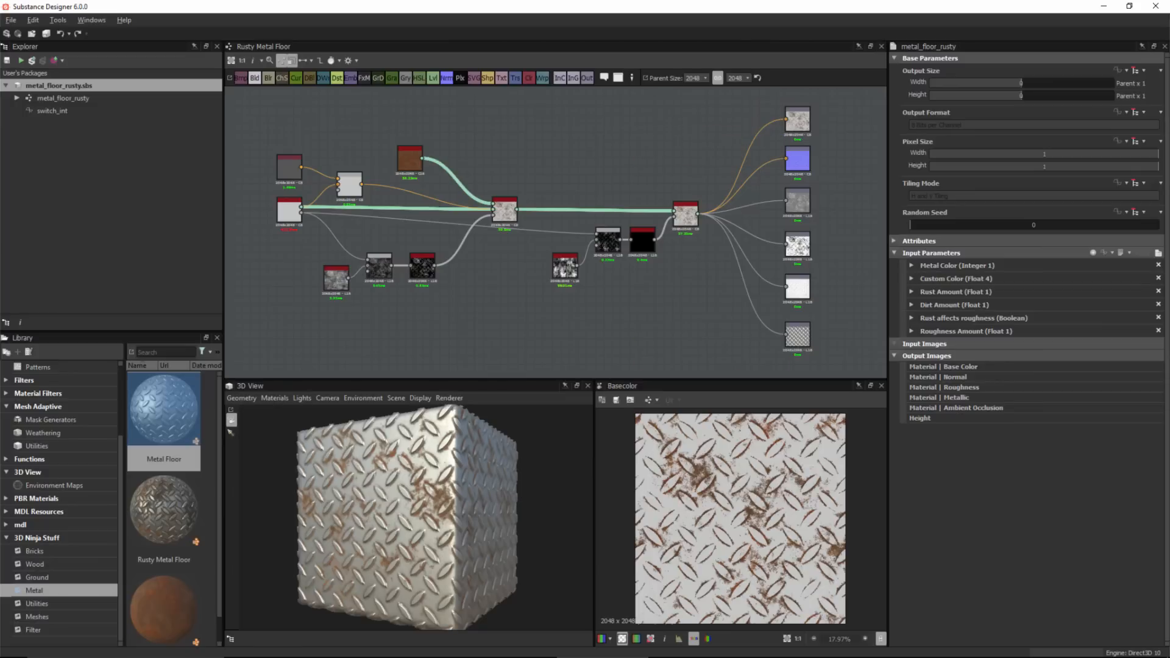
# Open the graph referenced by the Metal Floor node, loading its metal_floor package.
pyautogui.scroll(2, 408, 517)
pyautogui.moveTo(409, 517); pyautogui.dragTo(424, 516)
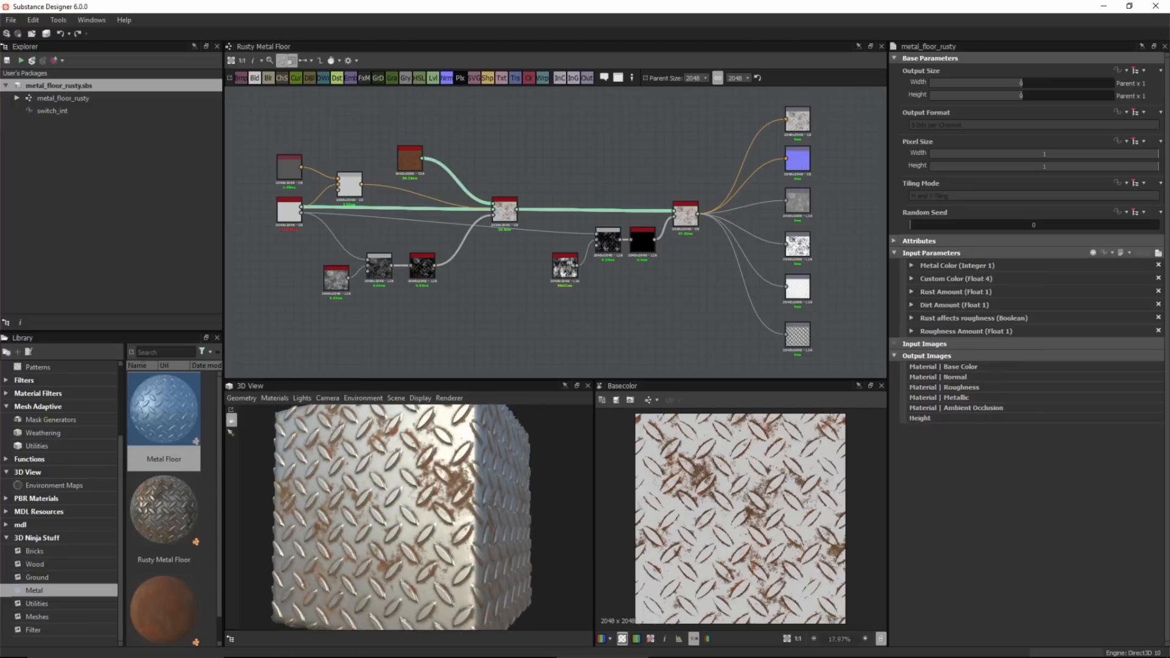
pyautogui.moveTo(290, 194); pyautogui.dragTo(378, 199, button='middle')
pyautogui.scroll(3, 378, 200)
pyautogui.scroll(-1, 379, 200)
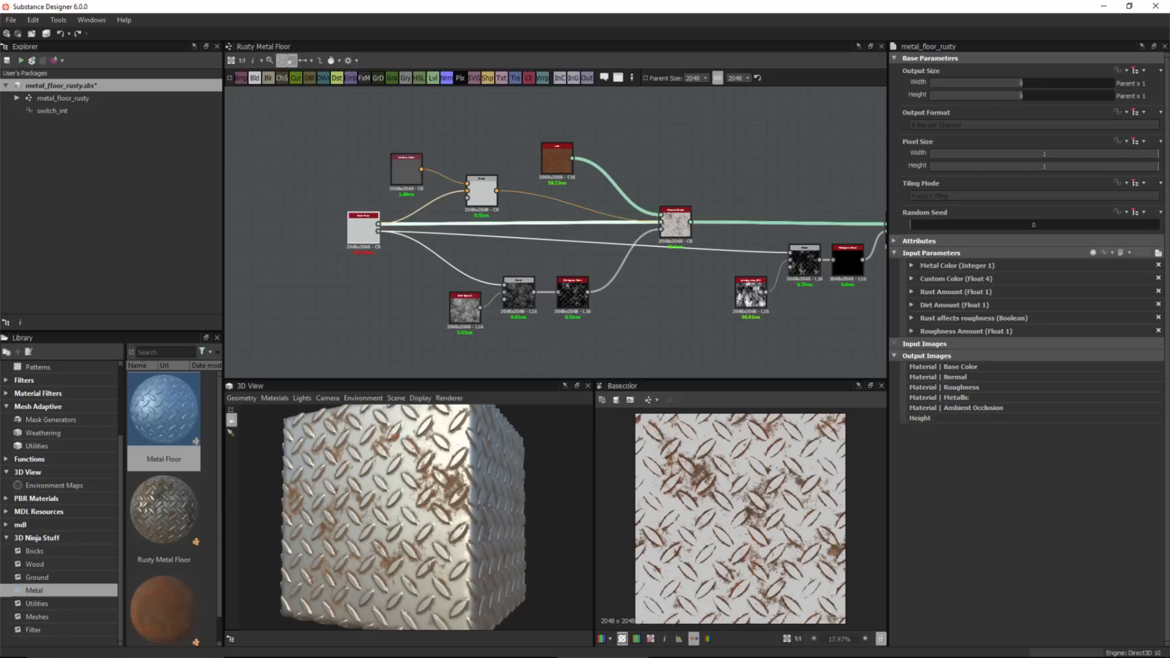
pyautogui.scroll(5, 281, 237)
pyautogui.click(489, 211)
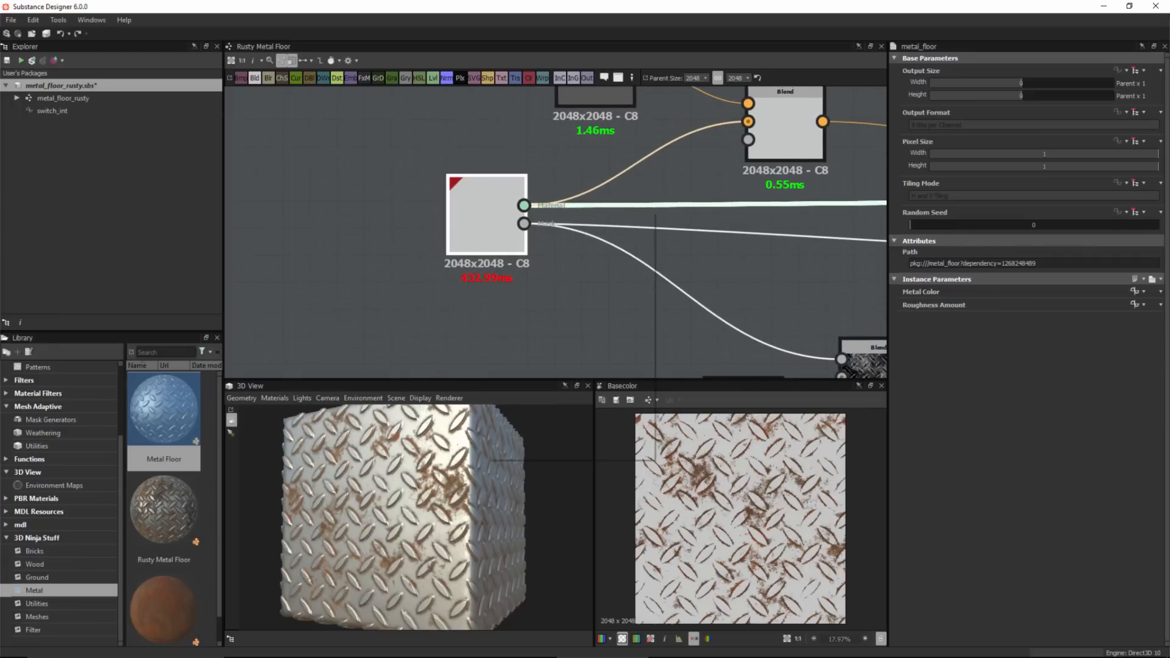
pyautogui.rightClick(489, 211)
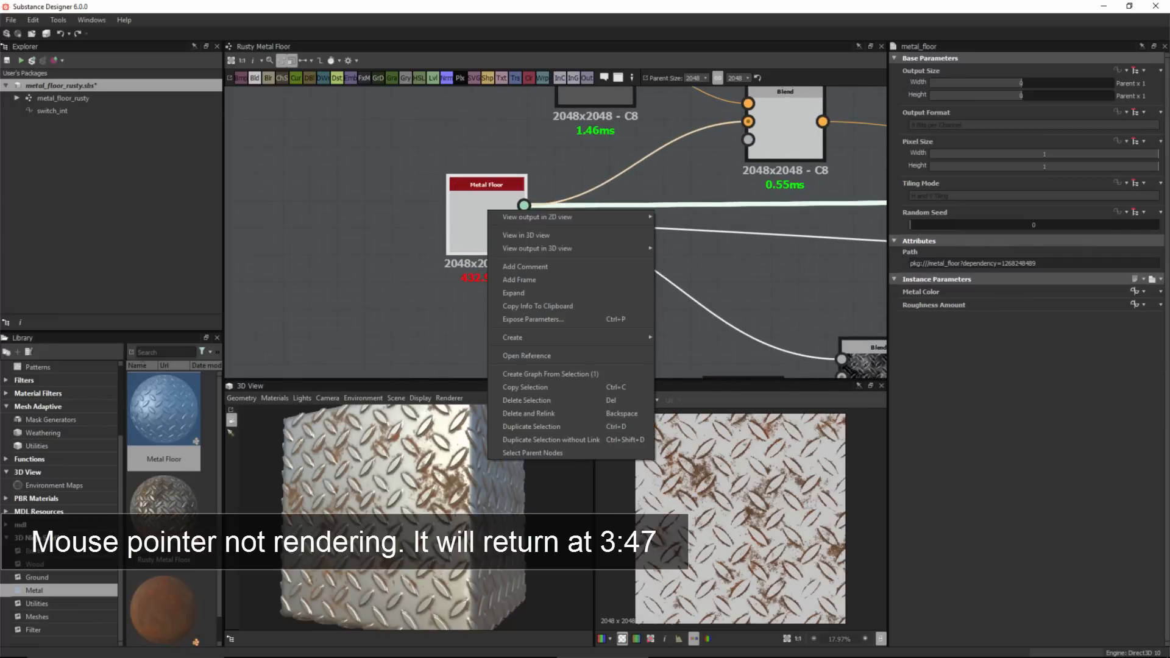
pyautogui.click(526, 355)
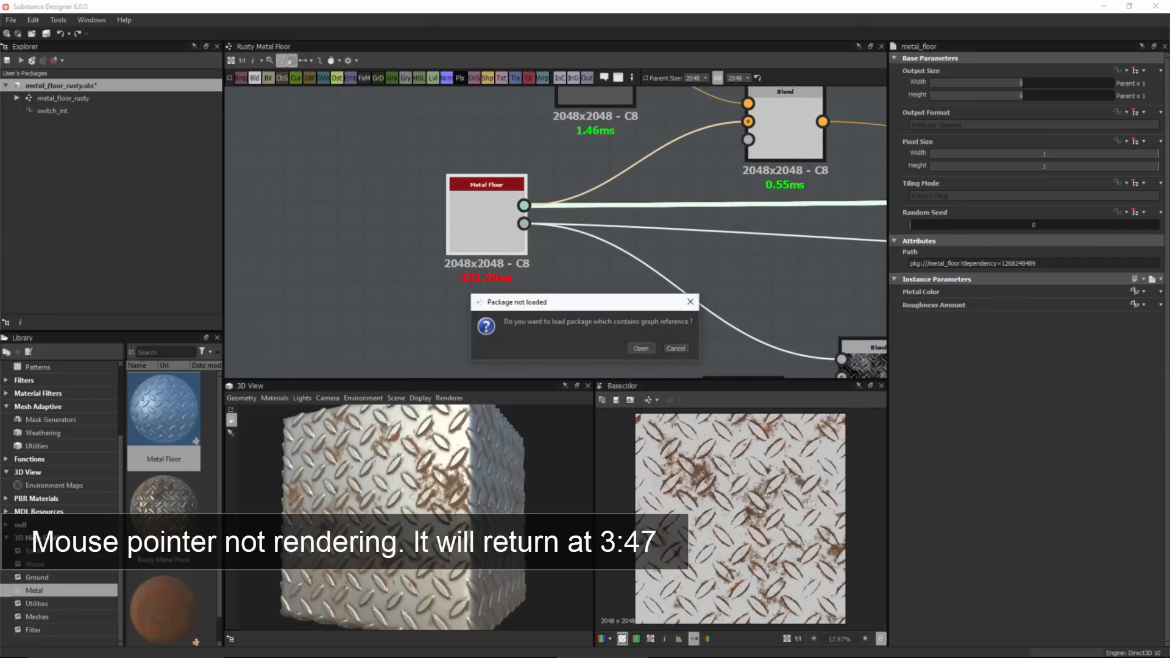
pyautogui.click(642, 348)
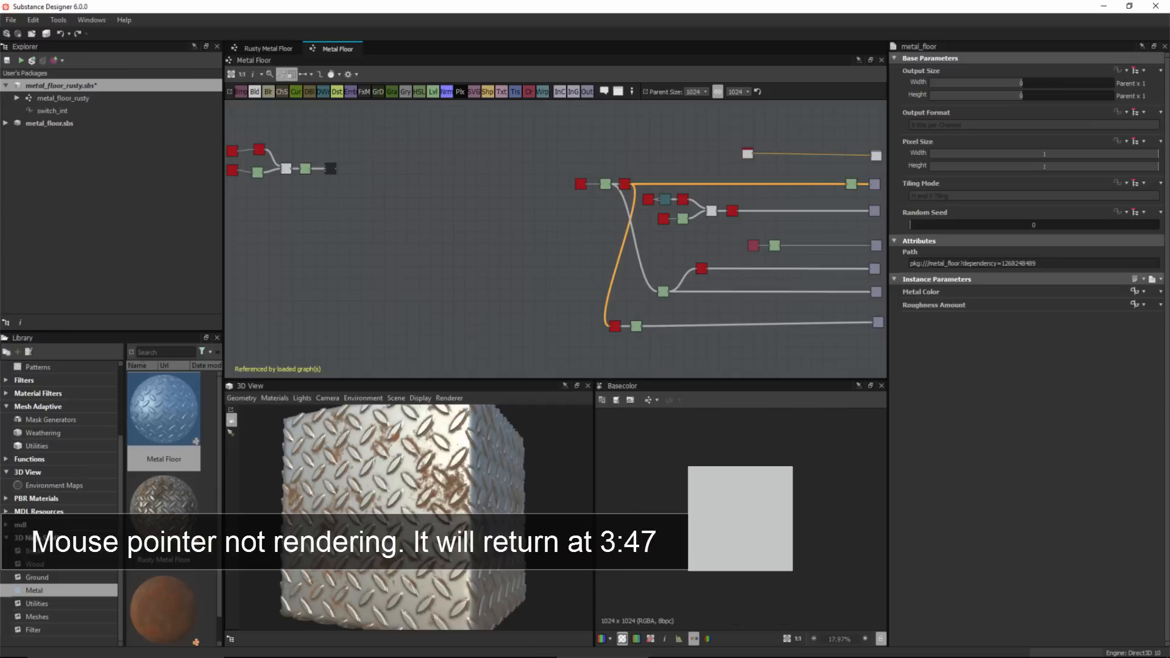
# Inspect the Metal Floor graph and view the Mesh 1 node's output.
pyautogui.scroll(4, 764, 195)
pyautogui.moveTo(610, 274); pyautogui.dragTo(618, 280, button='middle')
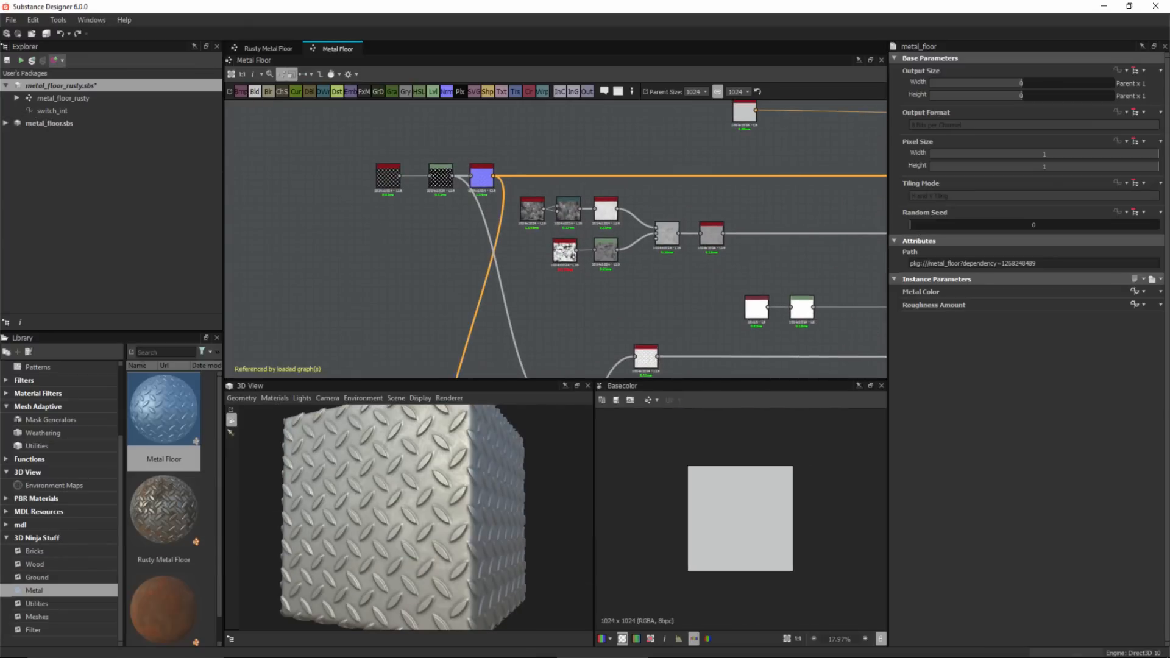
pyautogui.scroll(-4, 767, 295)
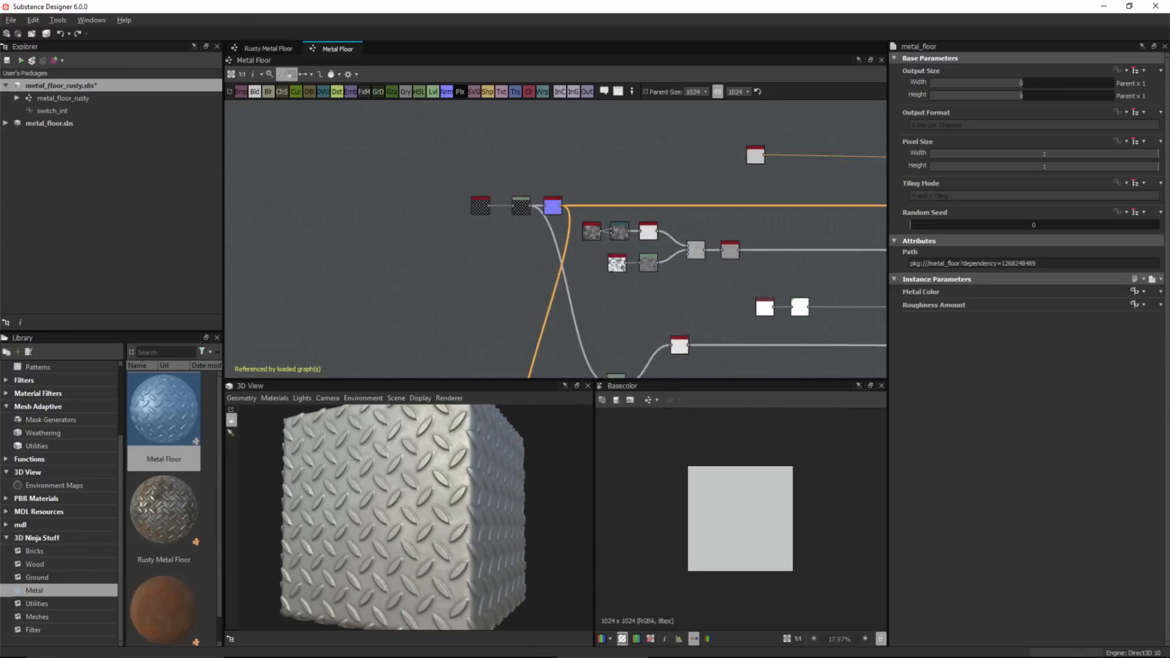
pyautogui.moveTo(766, 295); pyautogui.dragTo(582, 239, button='middle')
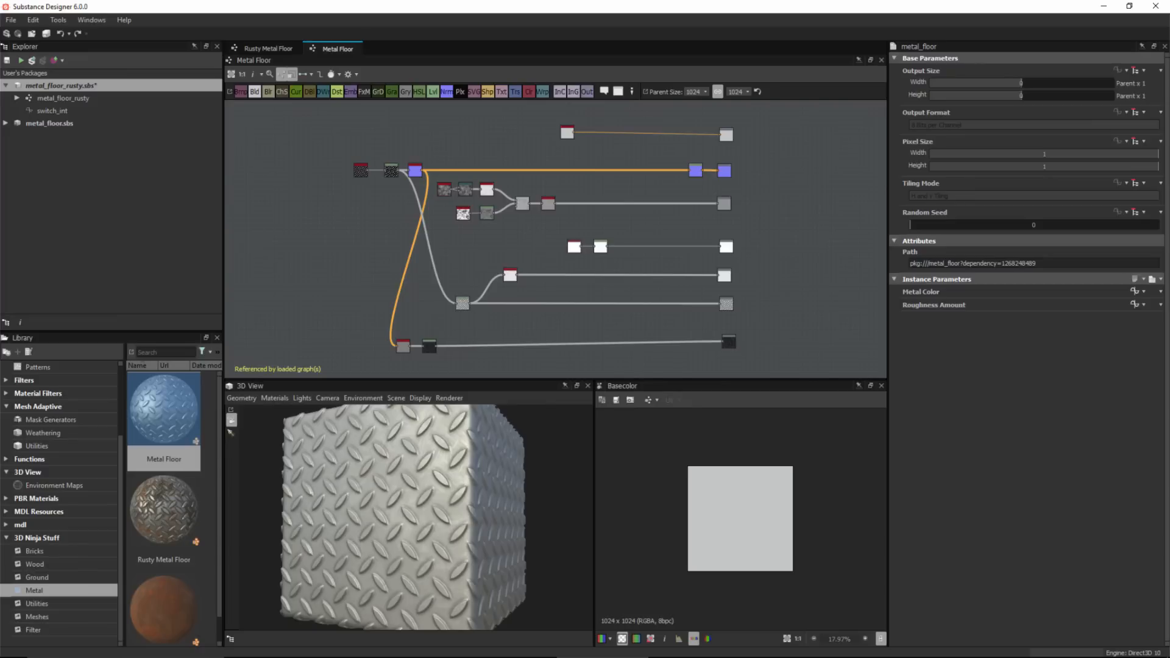
pyautogui.scroll(5, 661, 224)
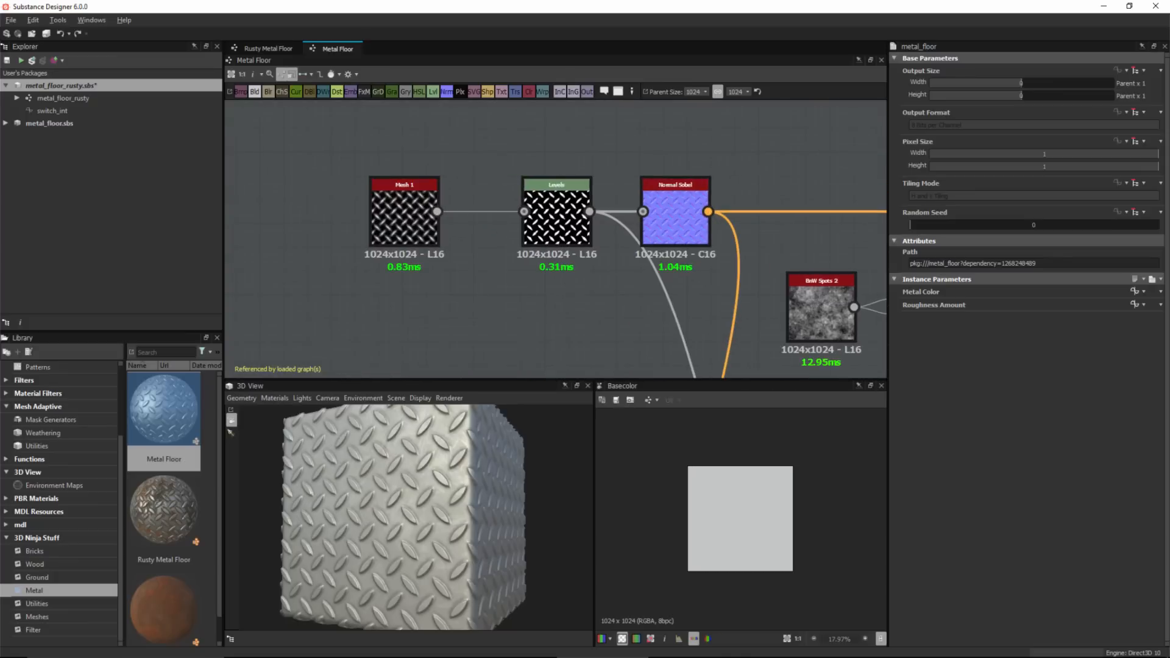
pyautogui.doubleClick(404, 214)
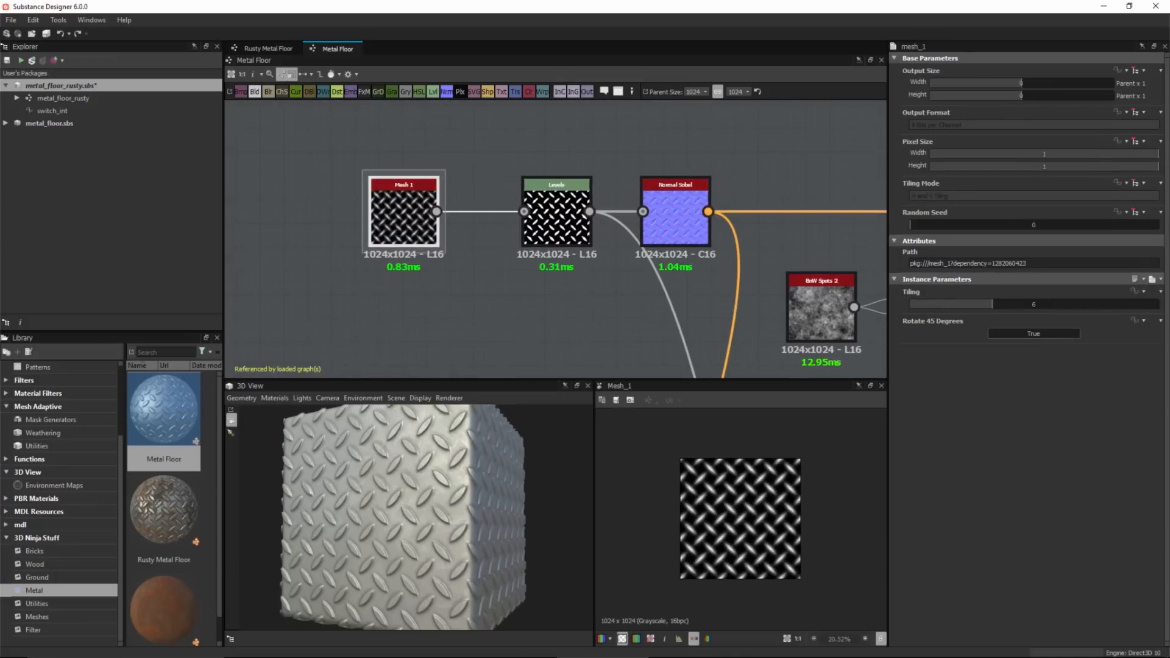
# Move the Mesh 1 node down and away from the Levels node to make room.
pyautogui.scroll(-5, 535, 177)
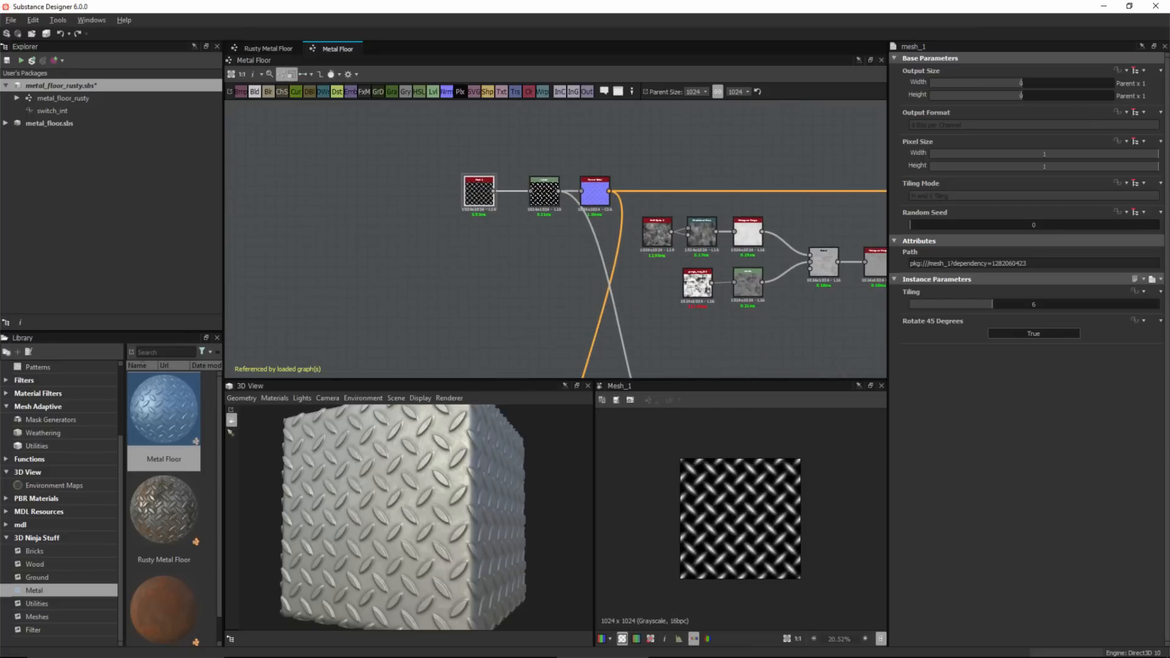
pyautogui.scroll(3, 513, 175)
pyautogui.moveTo(514, 175); pyautogui.dragTo(494, 171, button='middle')
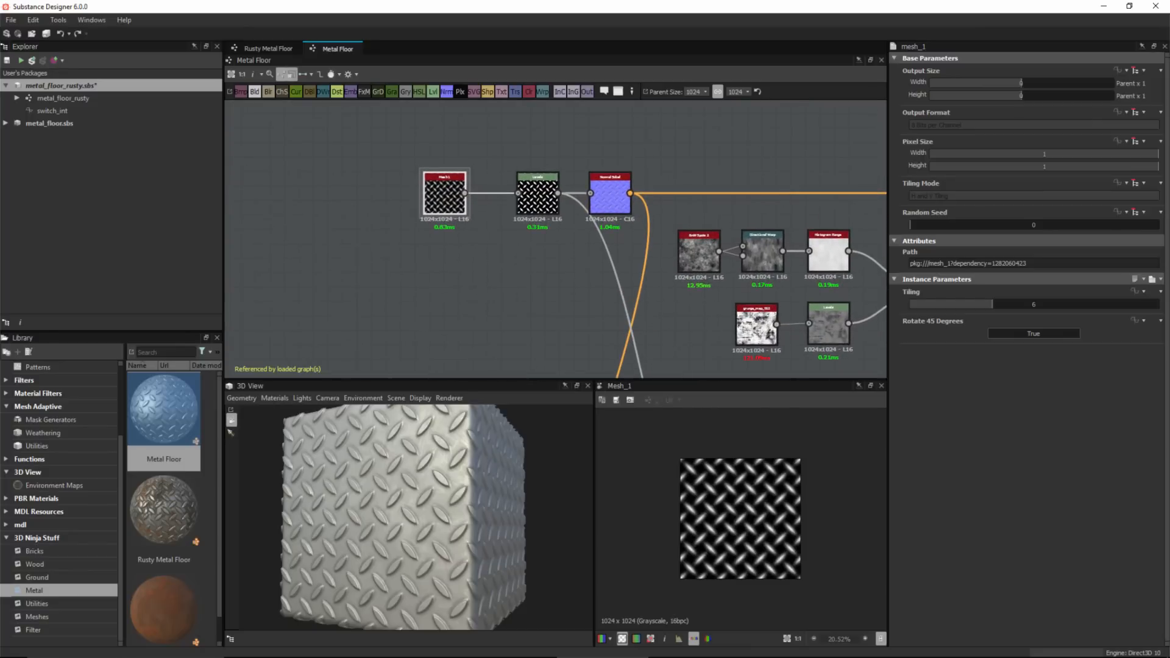
pyautogui.moveTo(445, 193); pyautogui.dragTo(393, 272)
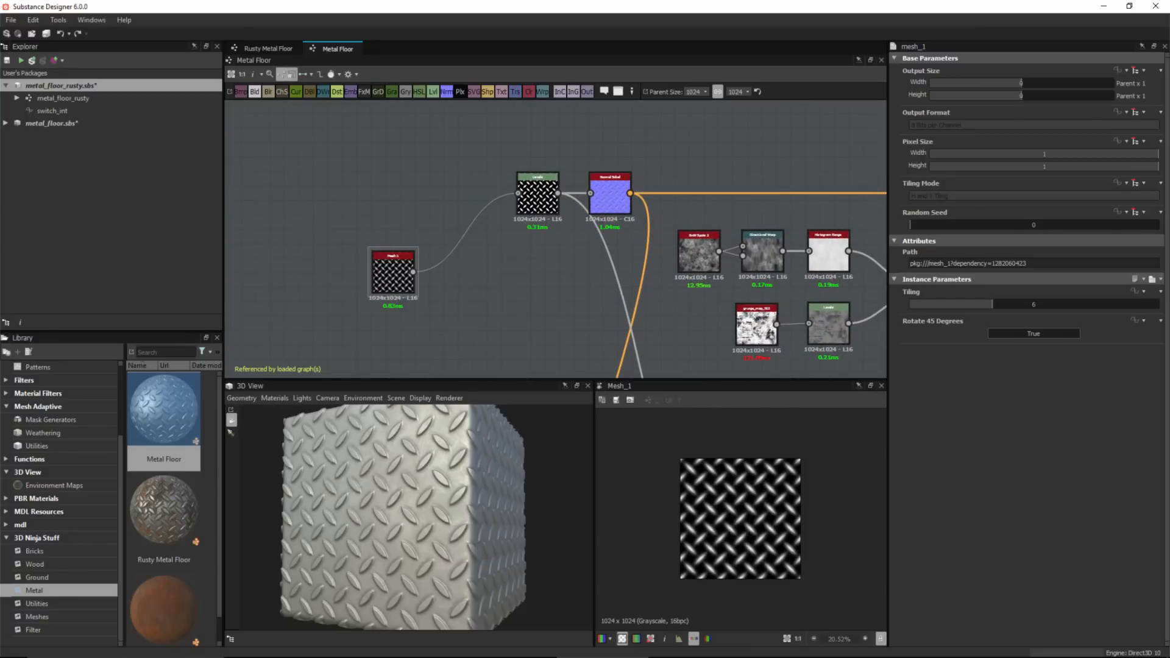
# Add an Input Grayscale node above the Mesh 1 node.
pyautogui.press('space')
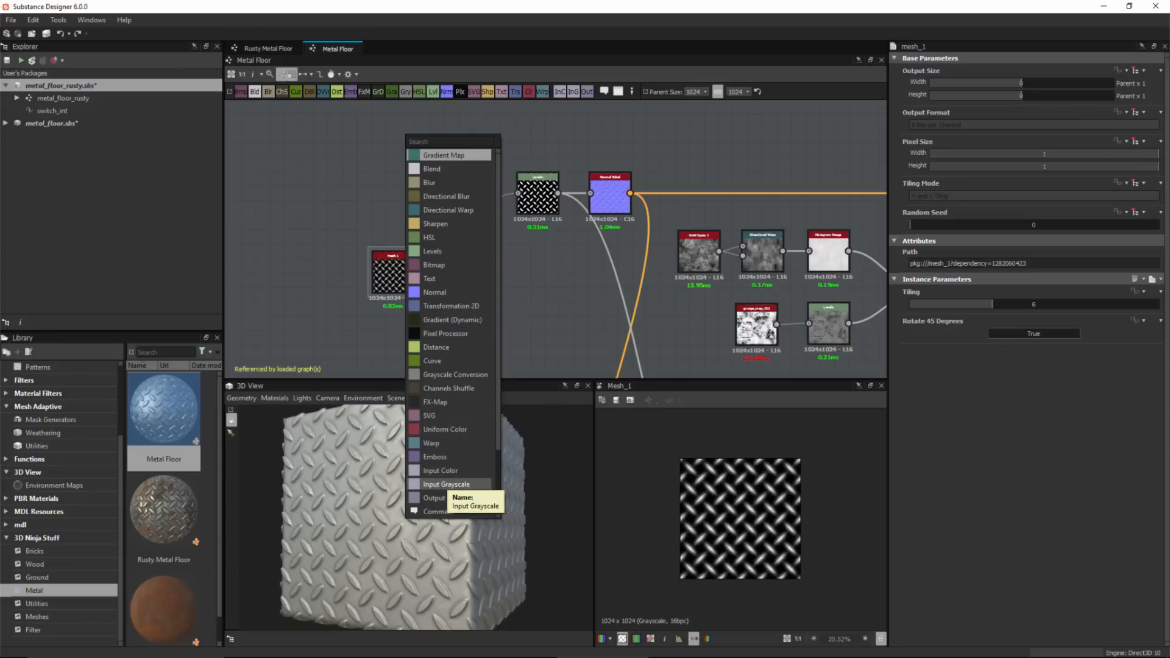
pyautogui.click(446, 484)
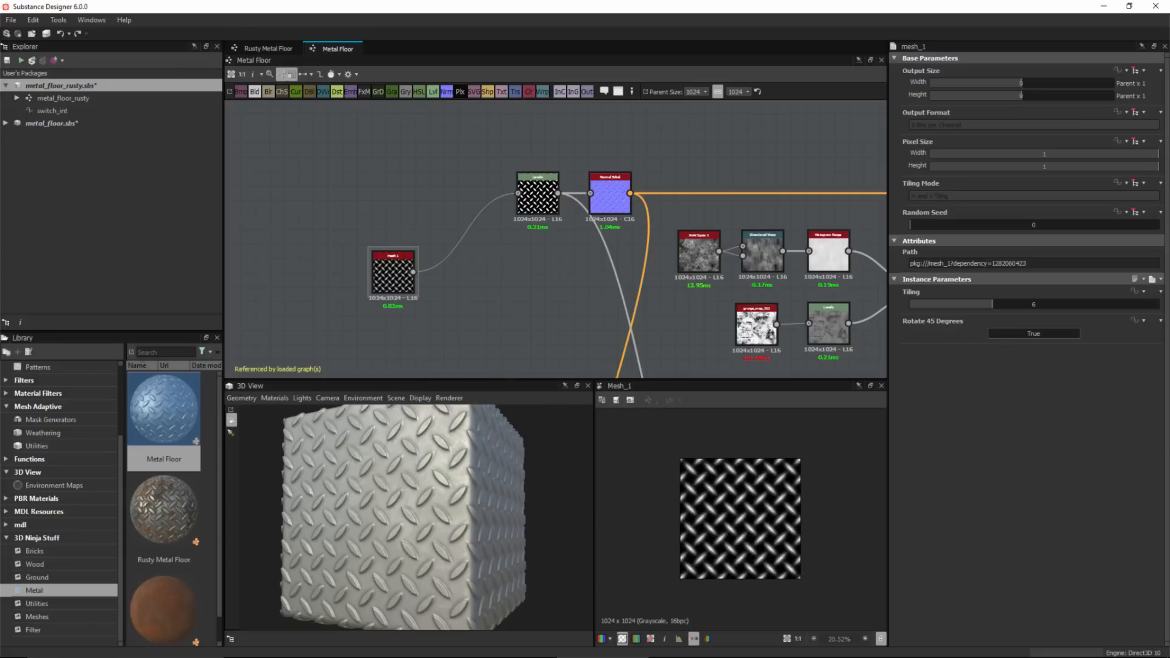
pyautogui.moveTo(407, 135); pyautogui.dragTo(379, 179)
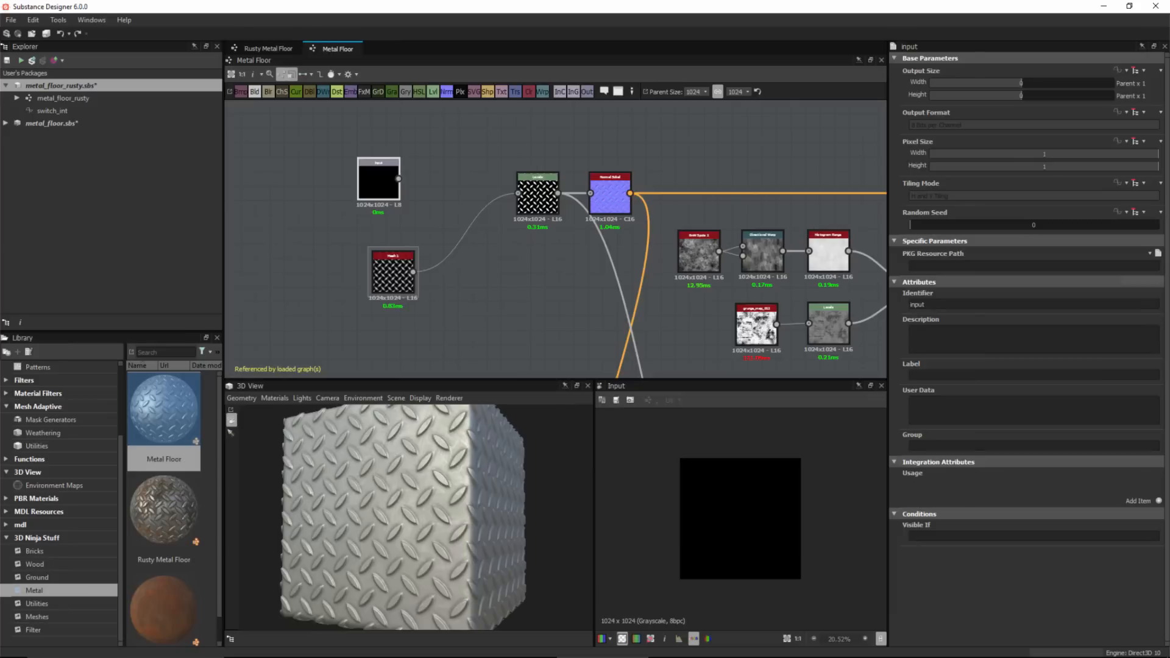
# Set the input node's identifier to height and its label to Input Height.
pyautogui.hotkey('ctrl', 'a')
pyautogui.write('height')
pyautogui.write('nput Height')
pyautogui.moveTo(464, 238); pyautogui.dragTo(501, 241, button='middle')
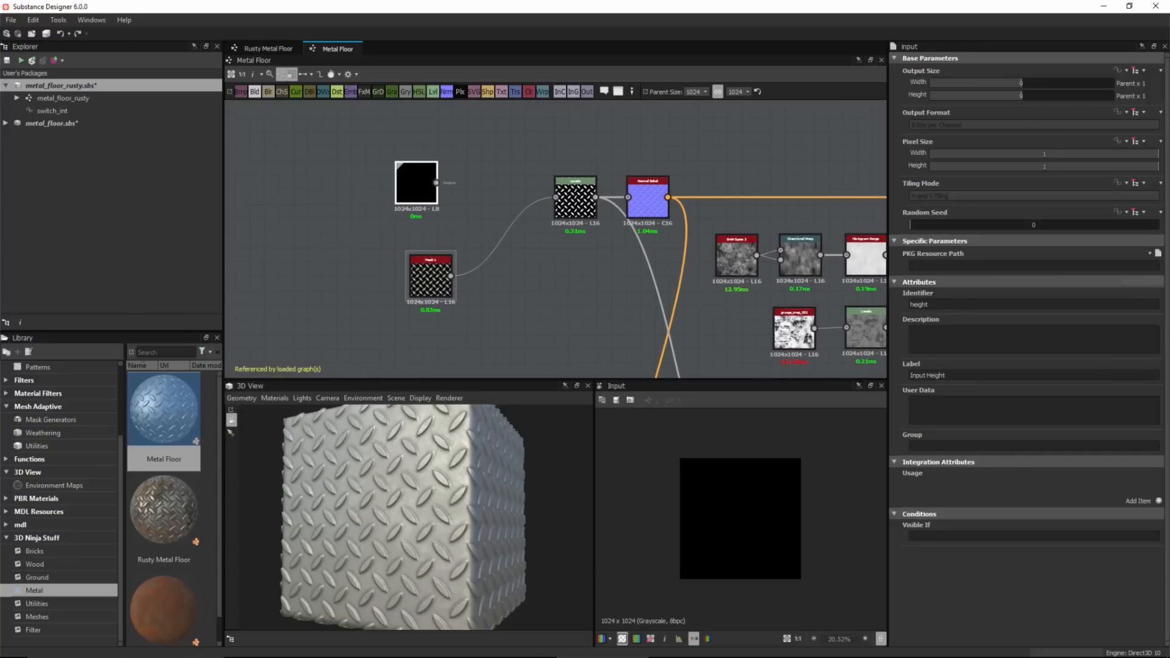
# Reposition the Input Height and Mesh 1 nodes to the left of the Levels node.
pyautogui.moveTo(417, 184)
pyautogui.mouseDown()
pyautogui.moveTo(431, 184)
pyautogui.moveTo(431, 199)
pyautogui.mouseUp()
pyautogui.moveTo(431, 277); pyautogui.dragTo(395, 285)
pyautogui.moveTo(431, 199); pyautogui.dragTo(387, 190)
pyautogui.moveTo(394, 285); pyautogui.dragTo(387, 285)
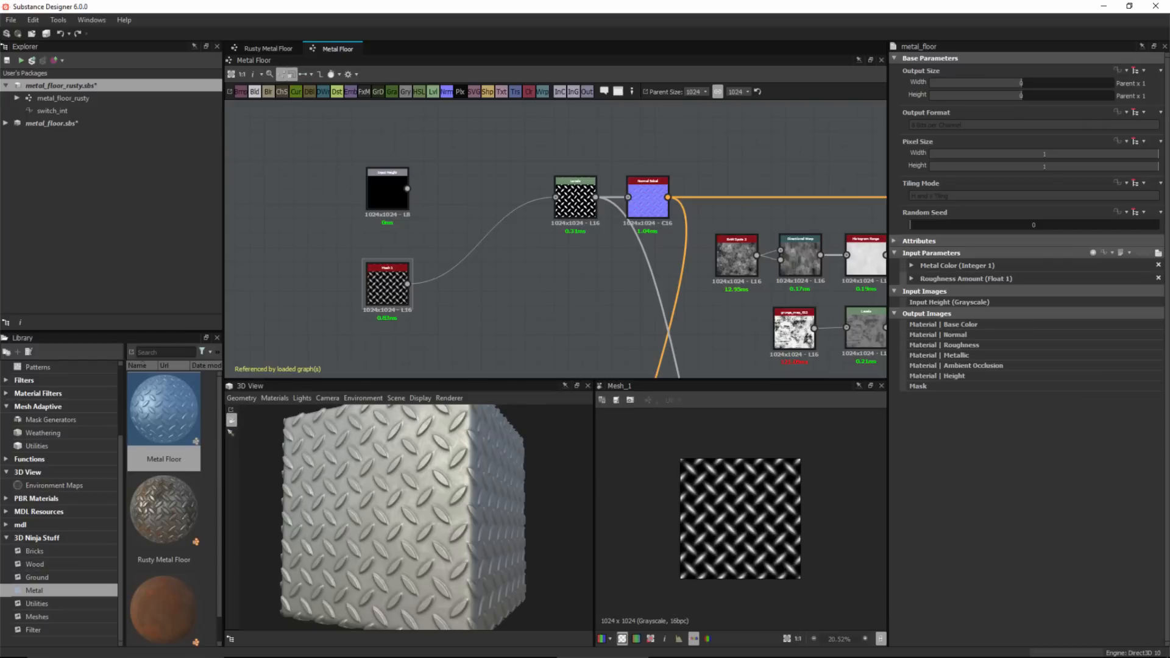
# Add a graph input parameter with identifier custom_height and set its type to Boolean.
pyautogui.click(1094, 253)
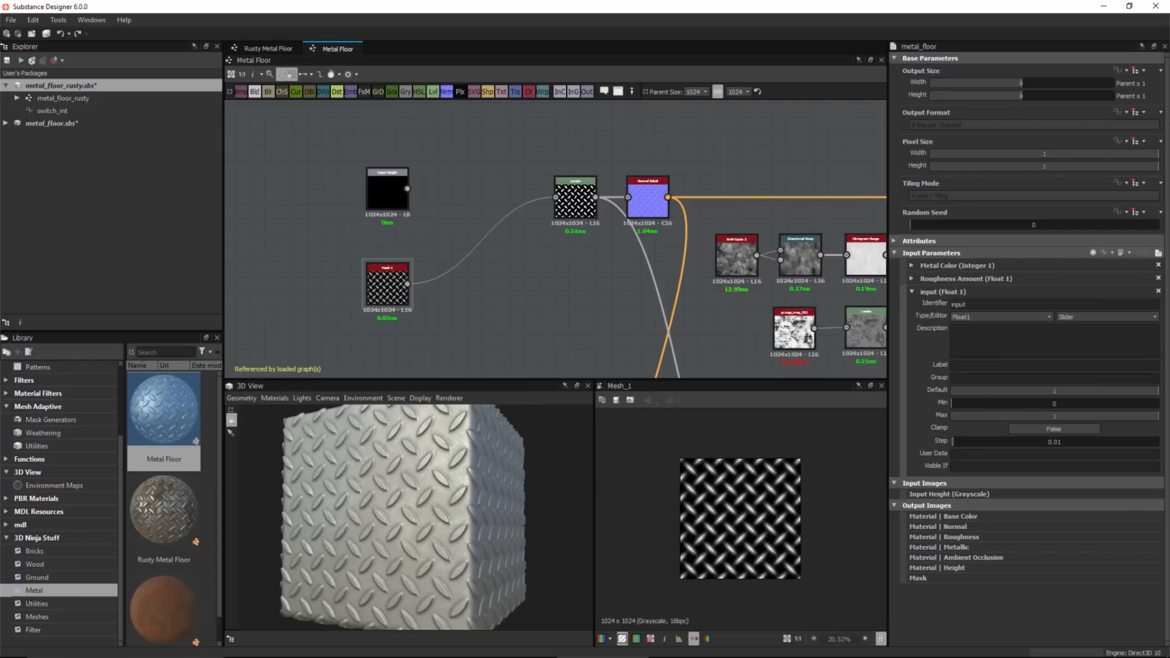
pyautogui.doubleClick(965, 304)
pyautogui.write('custom_height')
pyautogui.press('Return')
pyautogui.click(999, 317)
pyautogui.click(975, 334)
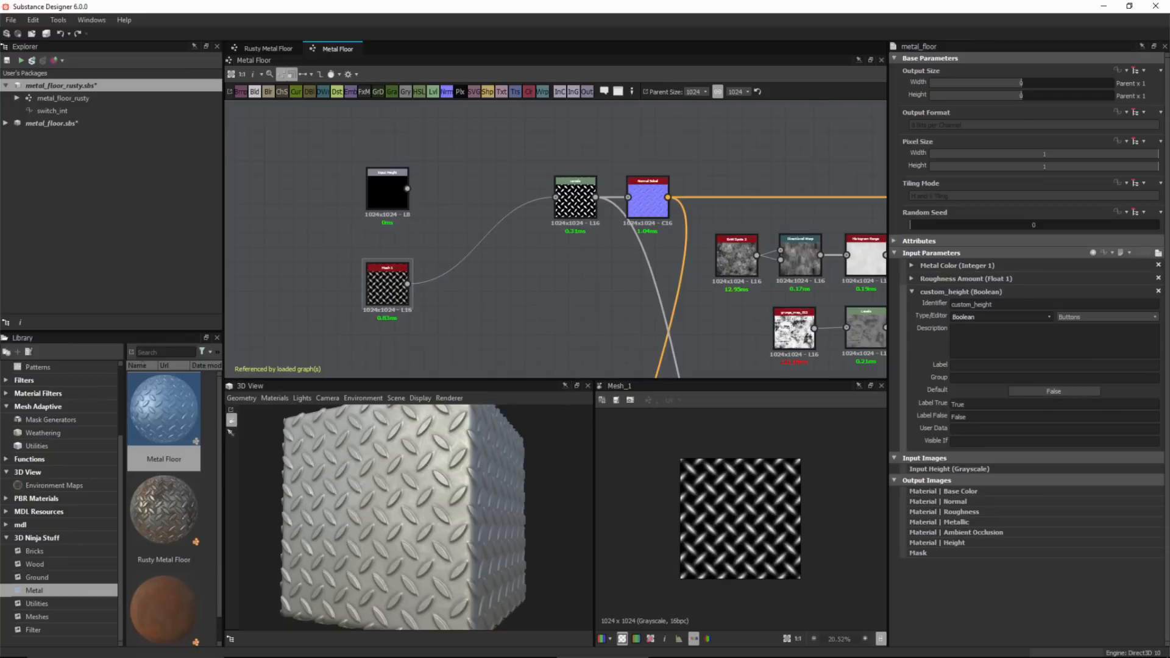
# Label the custom_height parameter Use custom height.
pyautogui.write('Use custom height')
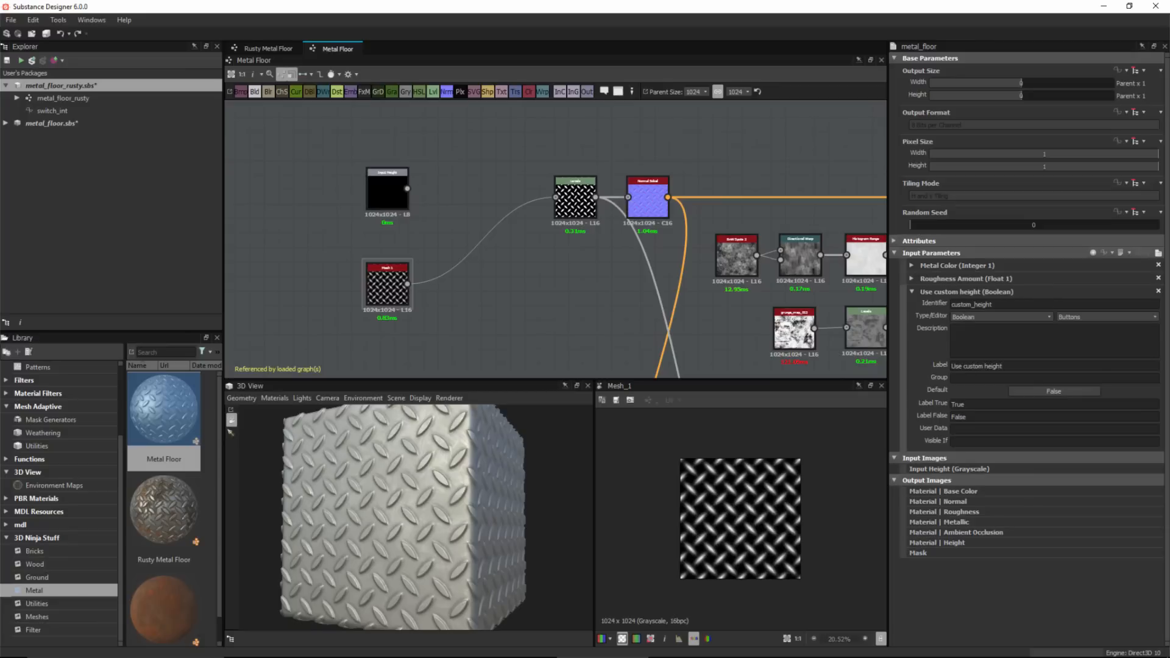
# Add a Switch Grayscale node to the graph.
pyautogui.moveTo(487, 256); pyautogui.dragTo(458, 248, button='middle')
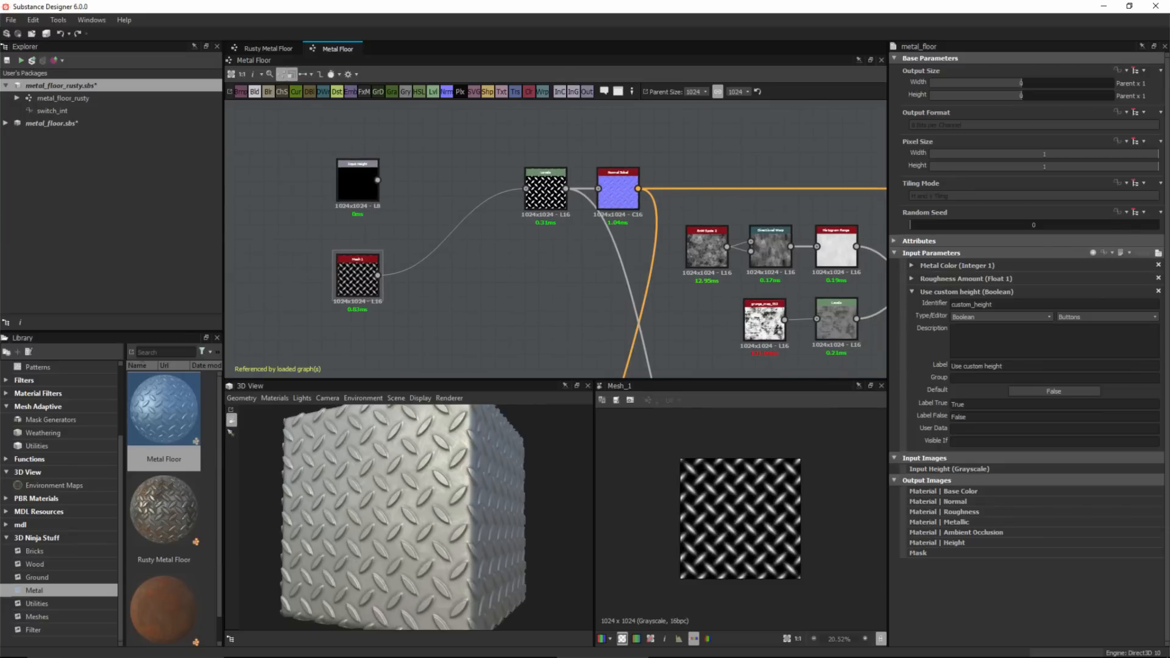
pyautogui.press('space')
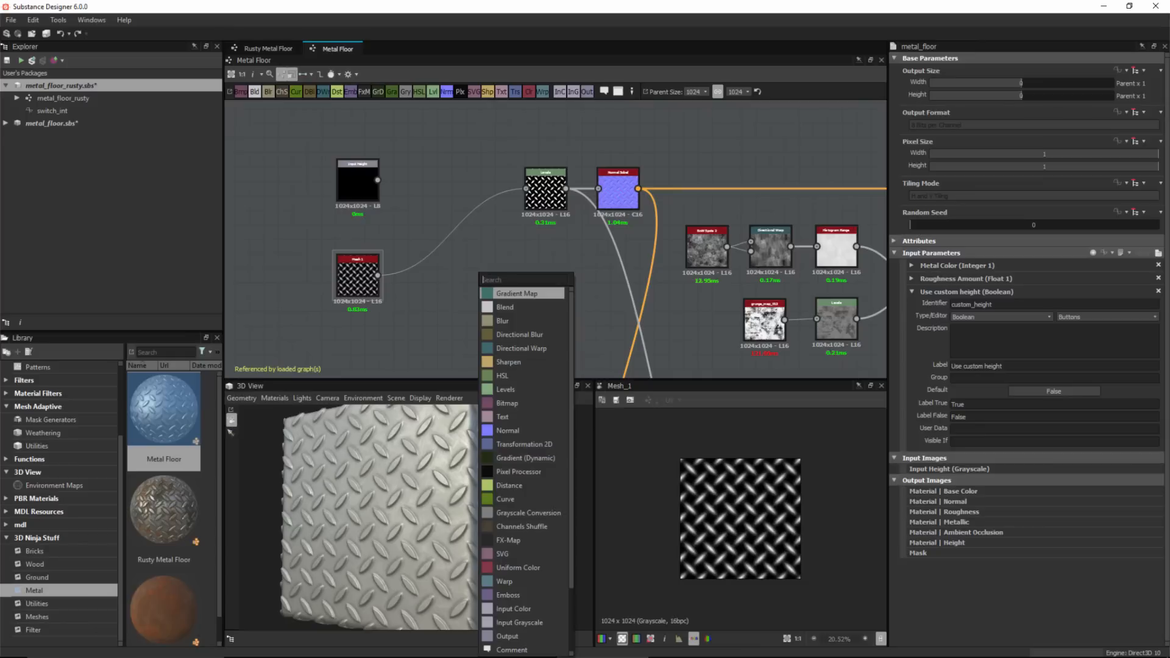
pyautogui.write('sw')
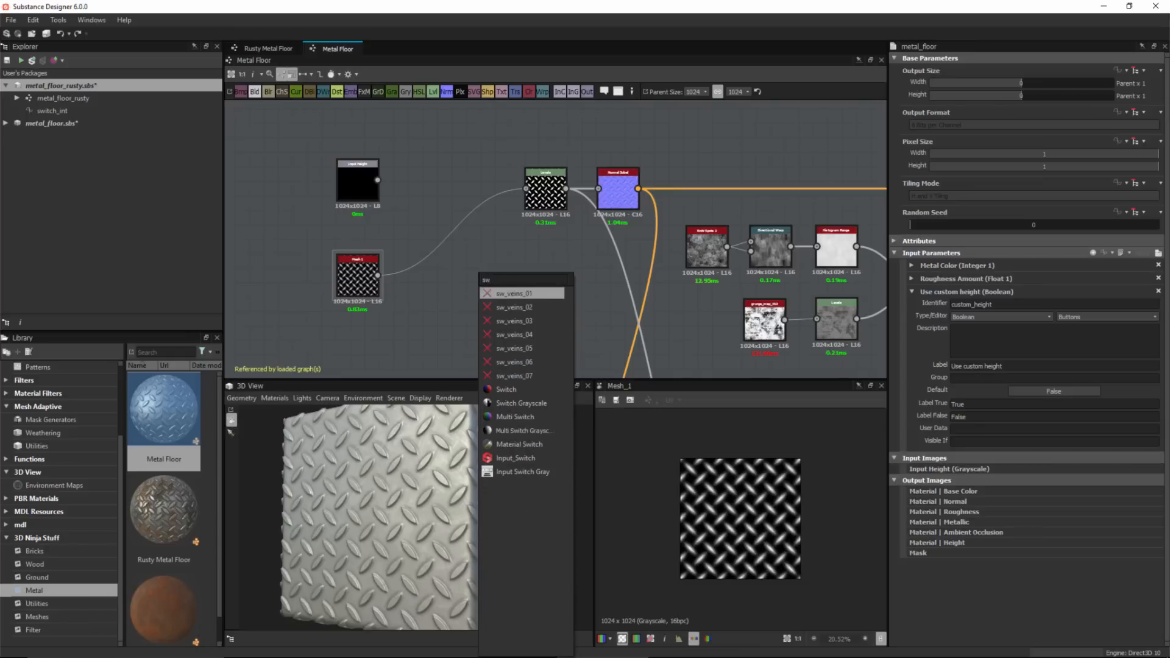
pyautogui.write('i')
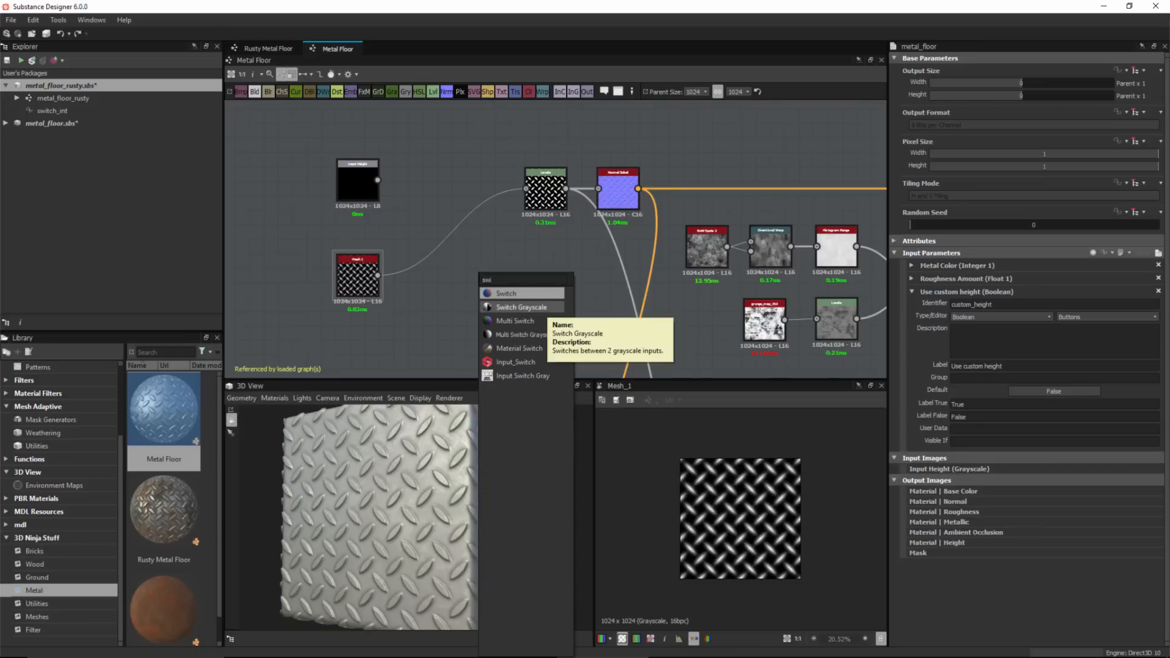
pyautogui.click(545, 308)
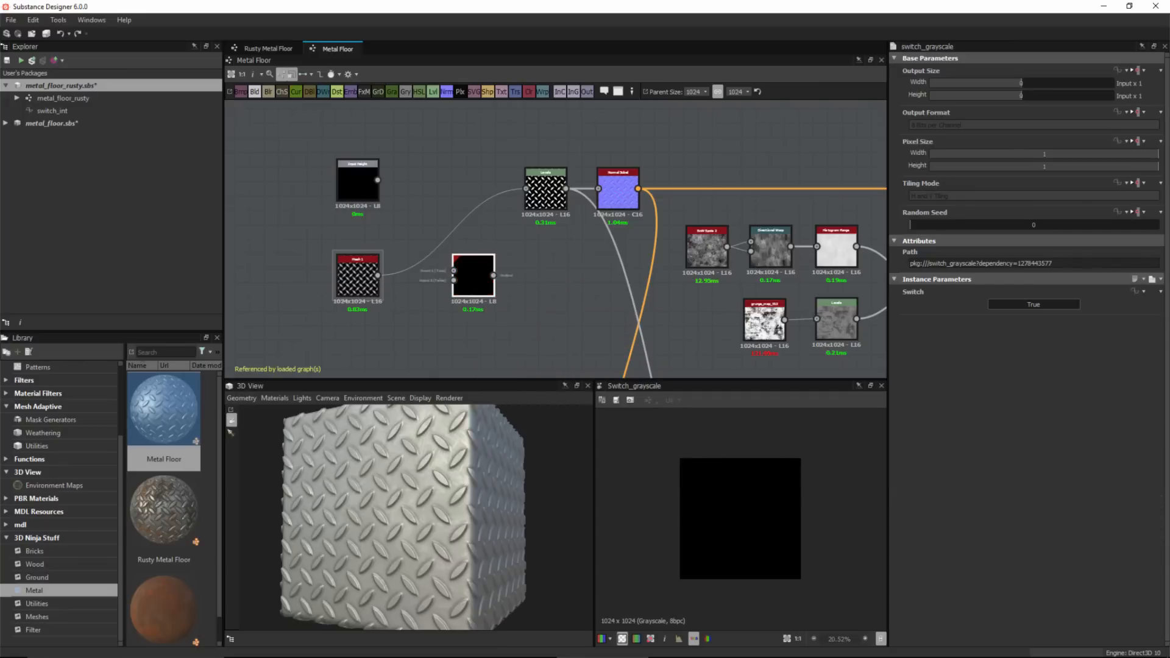
# Move the Switch Grayscale node between the input nodes and the Levels node.
pyautogui.scroll(3, 411, 266)
pyautogui.moveTo(504, 281); pyautogui.dragTo(474, 182)
pyautogui.moveTo(474, 183); pyautogui.dragTo(539, 219, button='middle')
pyautogui.moveTo(540, 219); pyautogui.dragTo(571, 208)
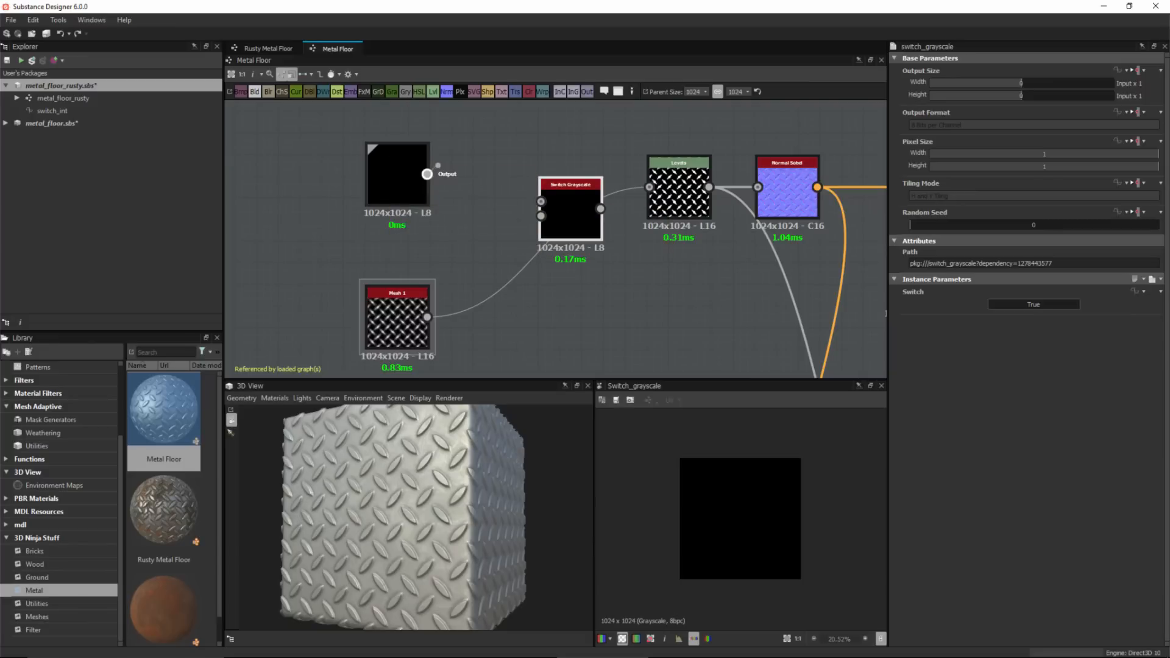
# Wire Input Height and Mesh 1 into the switch's two inputs and the switch output into Levels.
pyautogui.moveTo(427, 175); pyautogui.dragTo(540, 201)
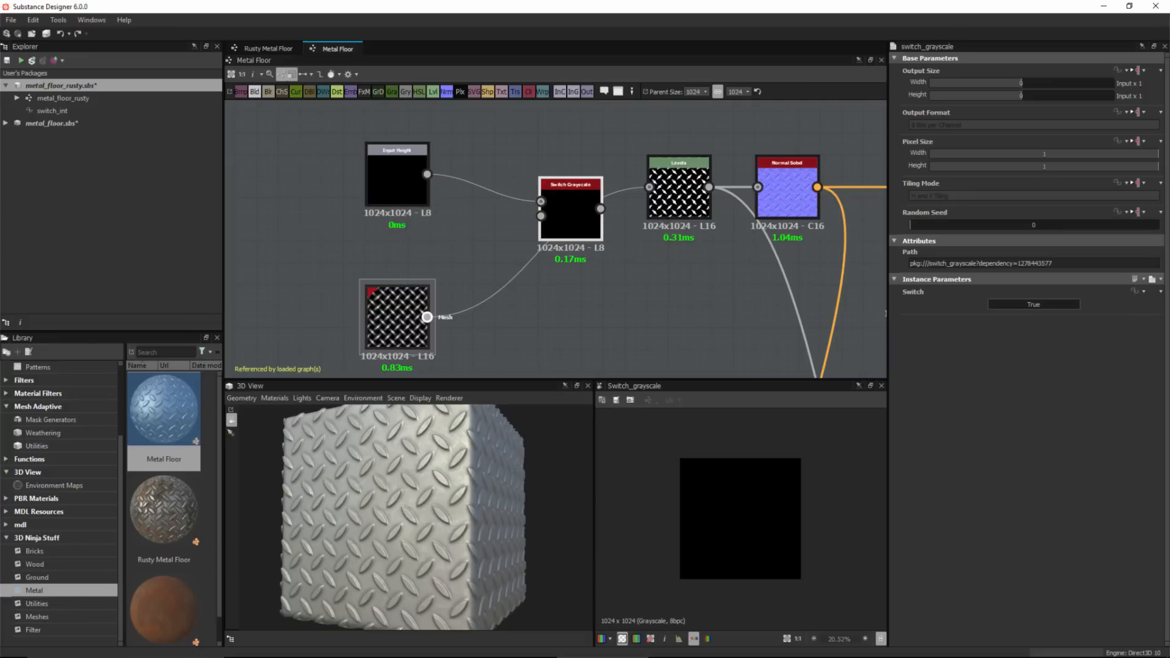
pyautogui.moveTo(428, 317); pyautogui.dragTo(649, 187)
pyautogui.moveTo(538, 208); pyautogui.dragTo(571, 188)
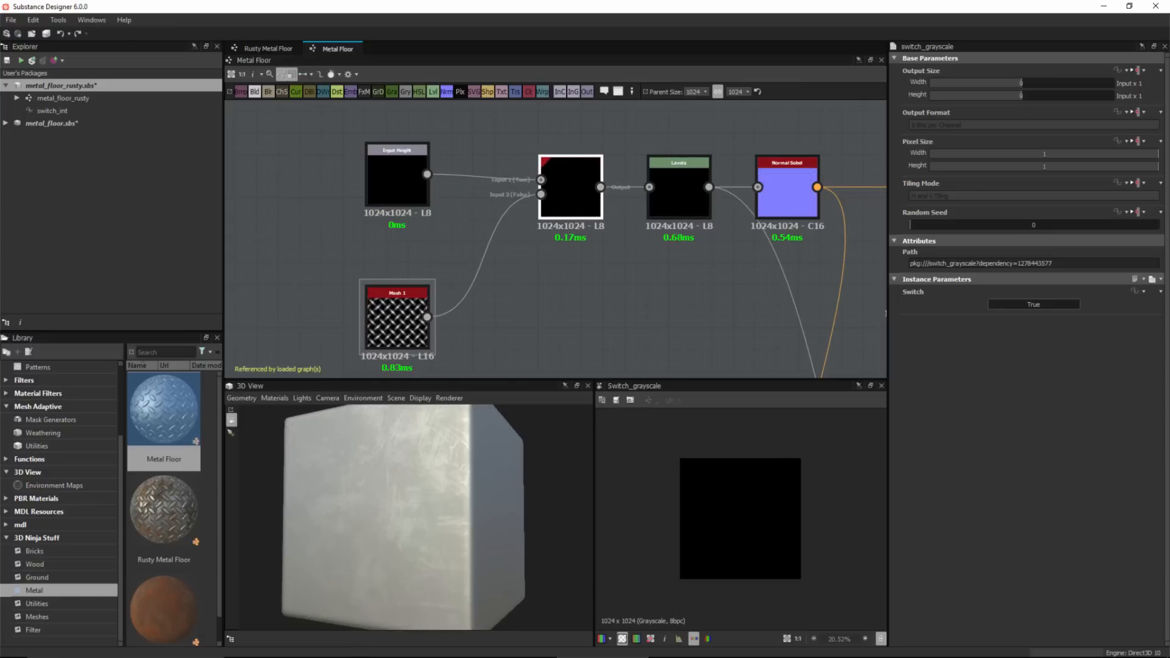
# Tidy the layout by moving Input Height, Mesh 1 and the Switch Grayscale node closer together.
pyautogui.moveTo(397, 176); pyautogui.dragTo(397, 145)
pyautogui.moveTo(397, 317); pyautogui.dragTo(397, 252)
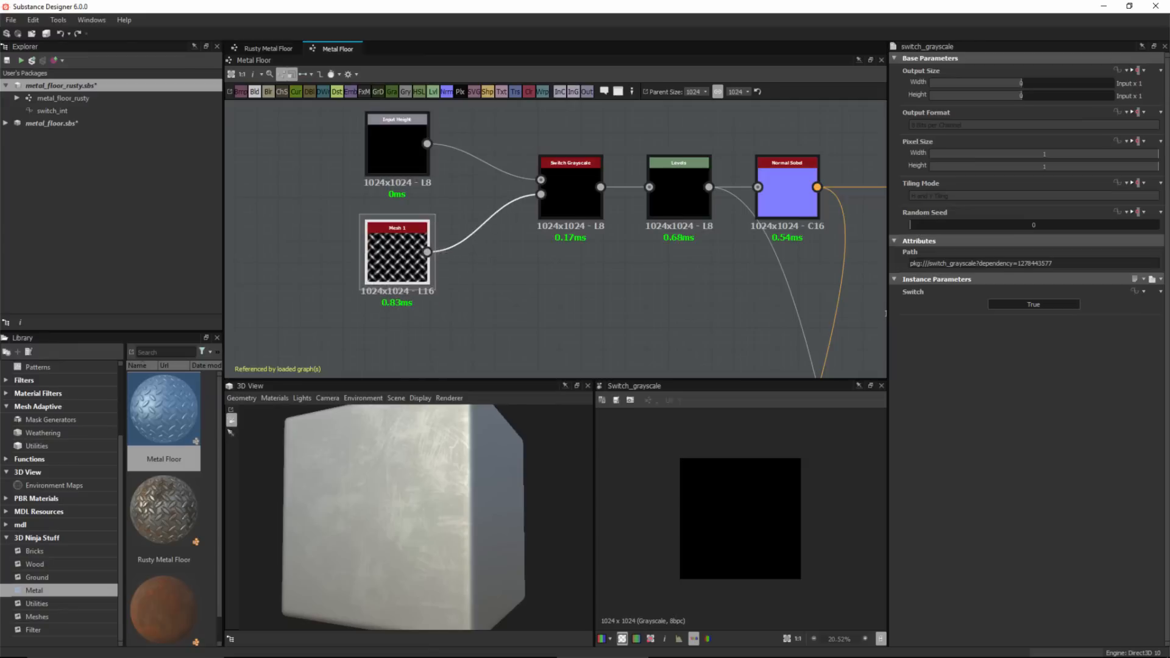
pyautogui.click(476, 287)
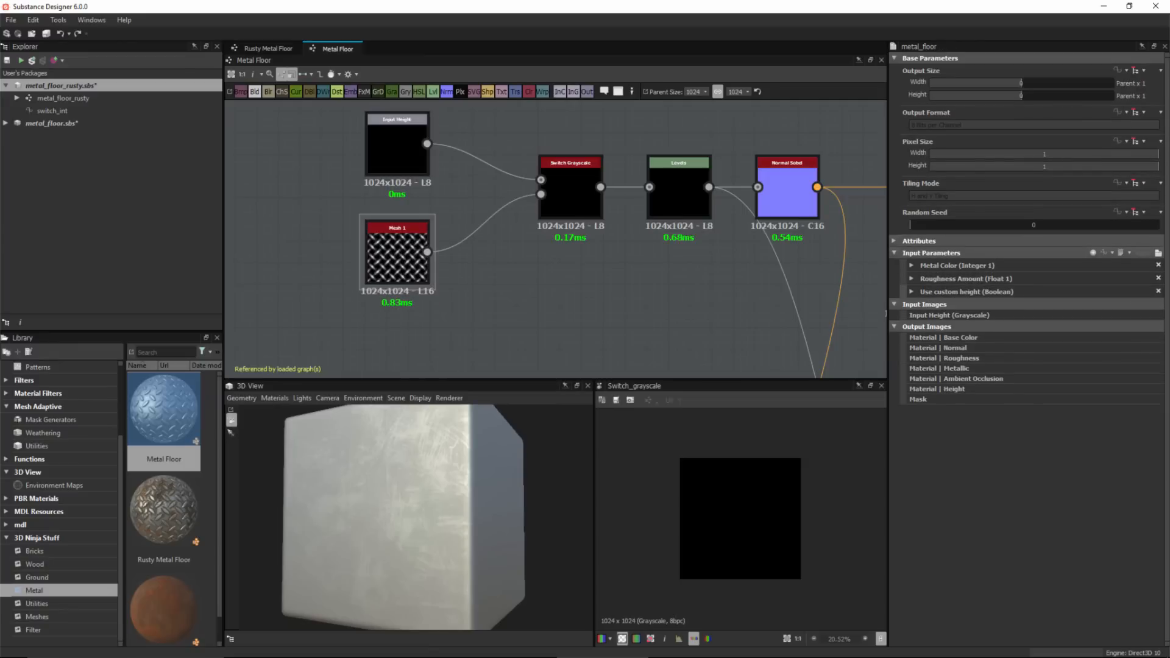
pyautogui.click(570, 188)
pyautogui.moveTo(571, 195); pyautogui.dragTo(539, 195)
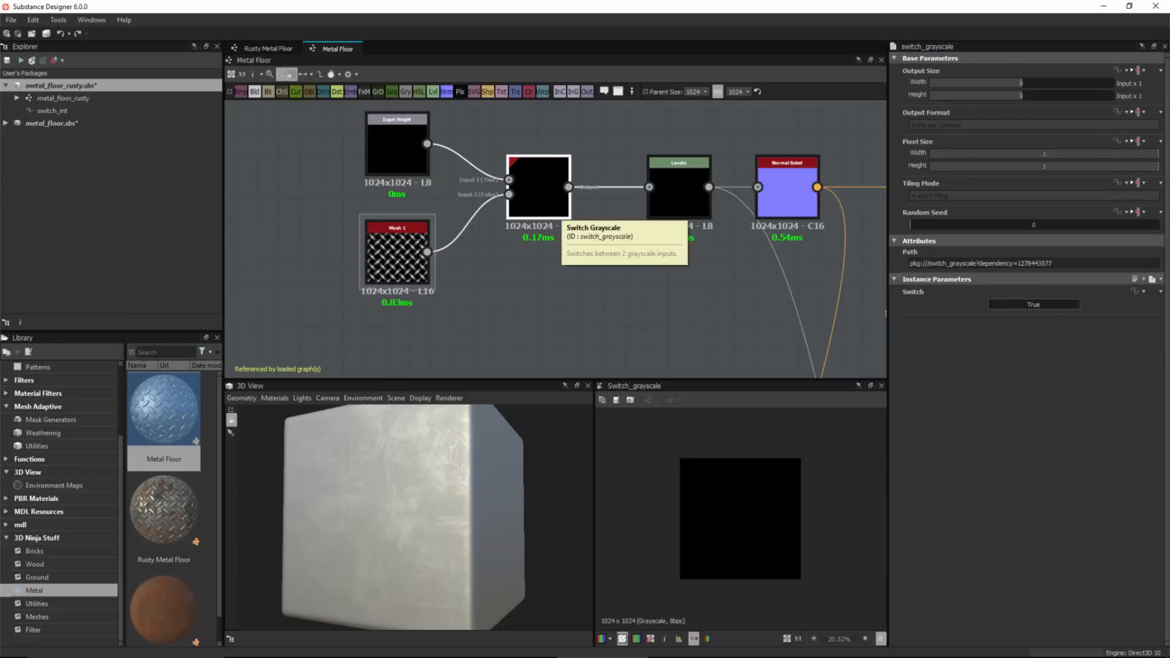
# Expose the Switch Grayscale node's Switch parameter.
pyautogui.click(1139, 292)
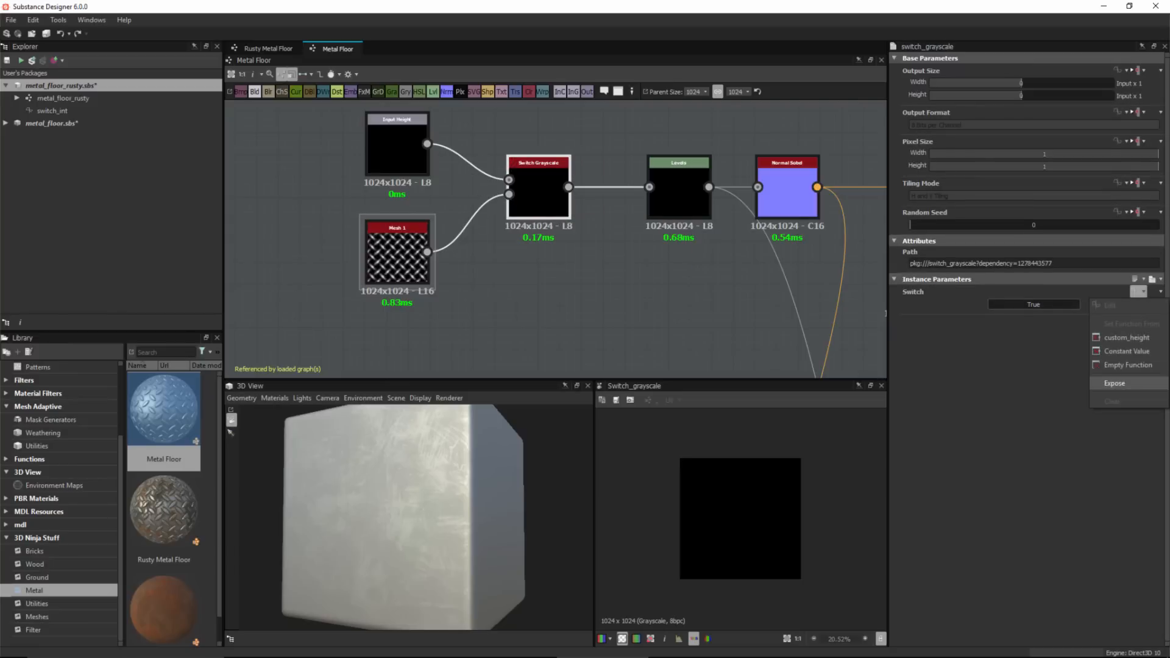
pyautogui.click(1116, 383)
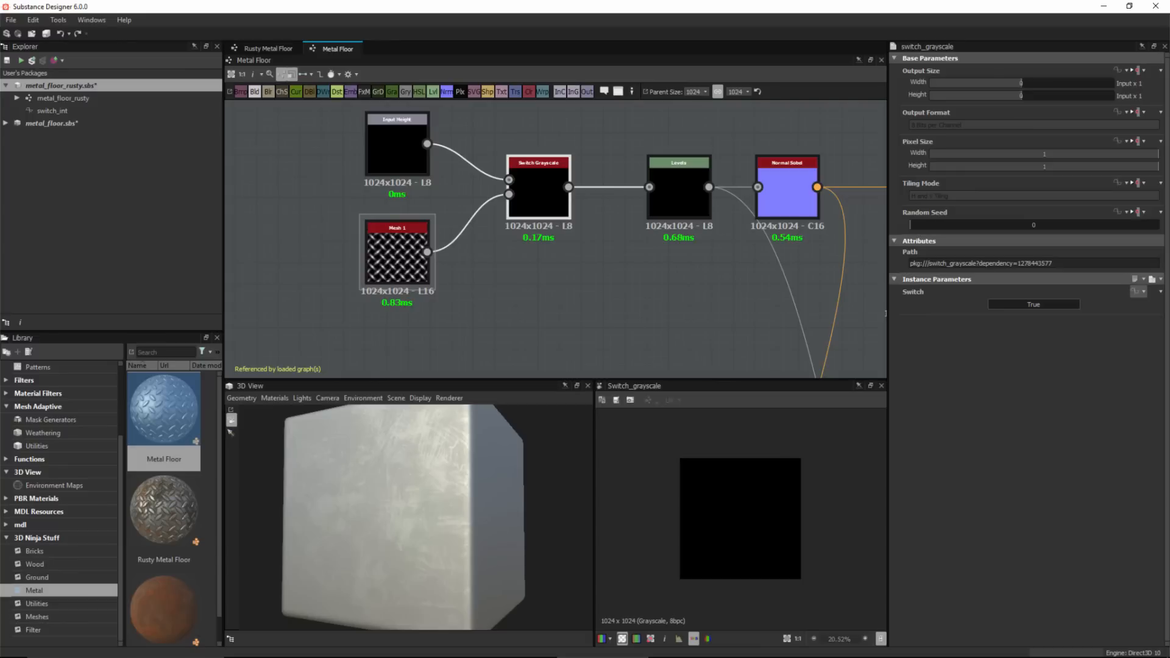
# Link the switch node's Switch parameter to the custom_height graph input.
pyautogui.click(1139, 291)
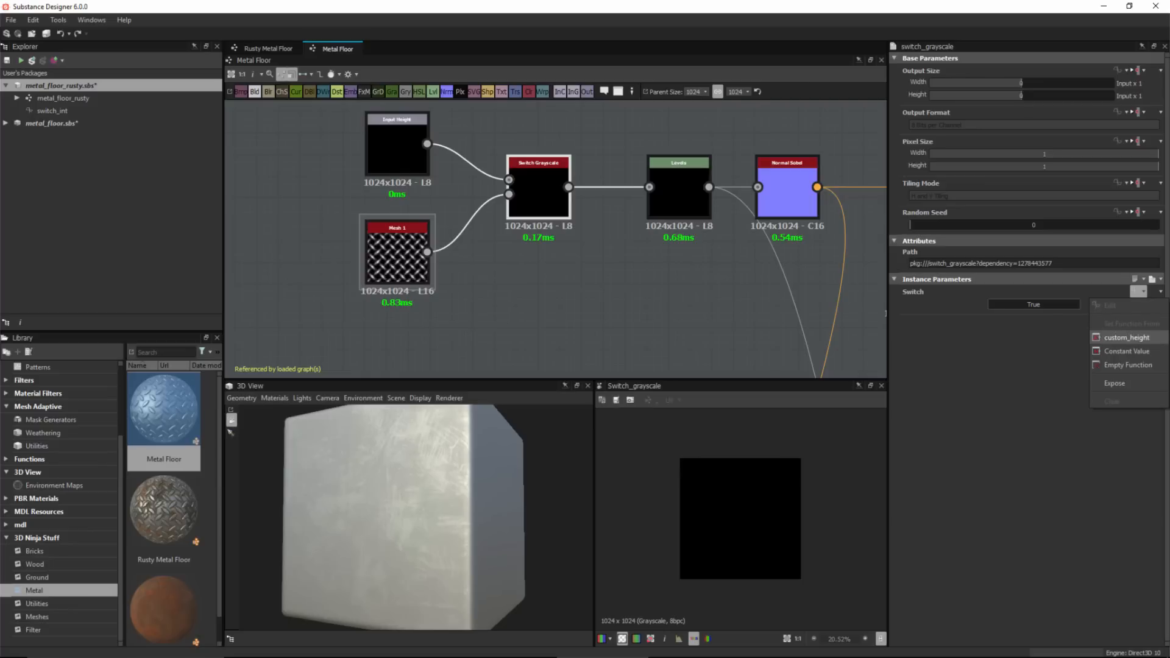
pyautogui.click(1128, 337)
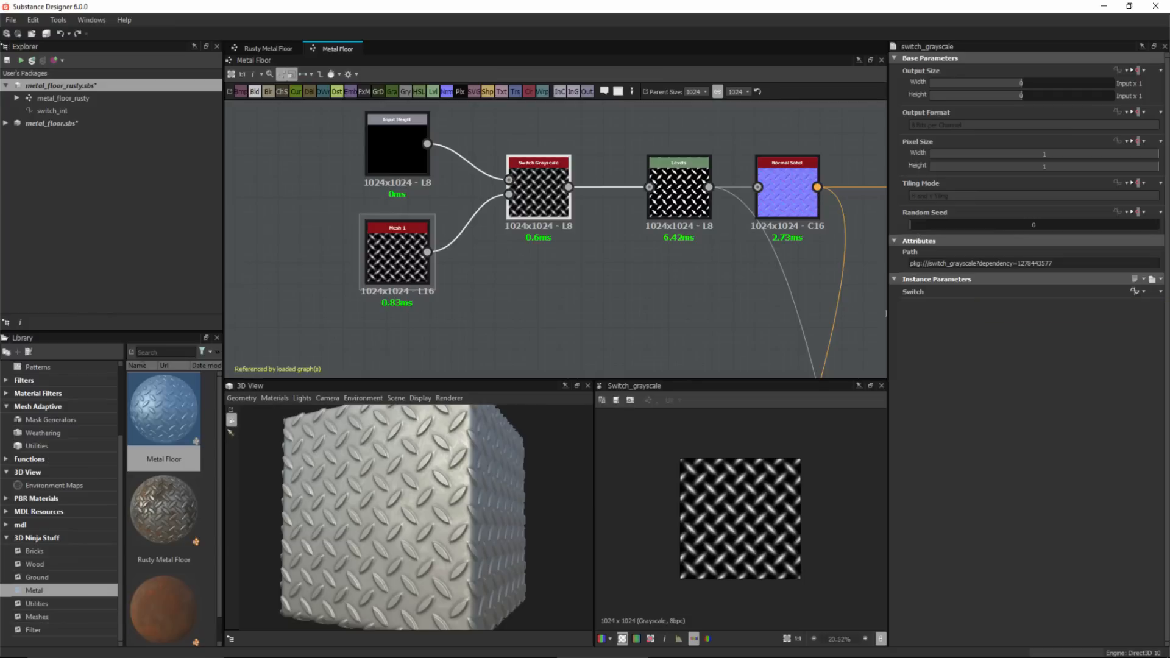
# Set the graph's Use custom height parameter default to True to preview the switch.
pyautogui.doubleClick(542, 293)
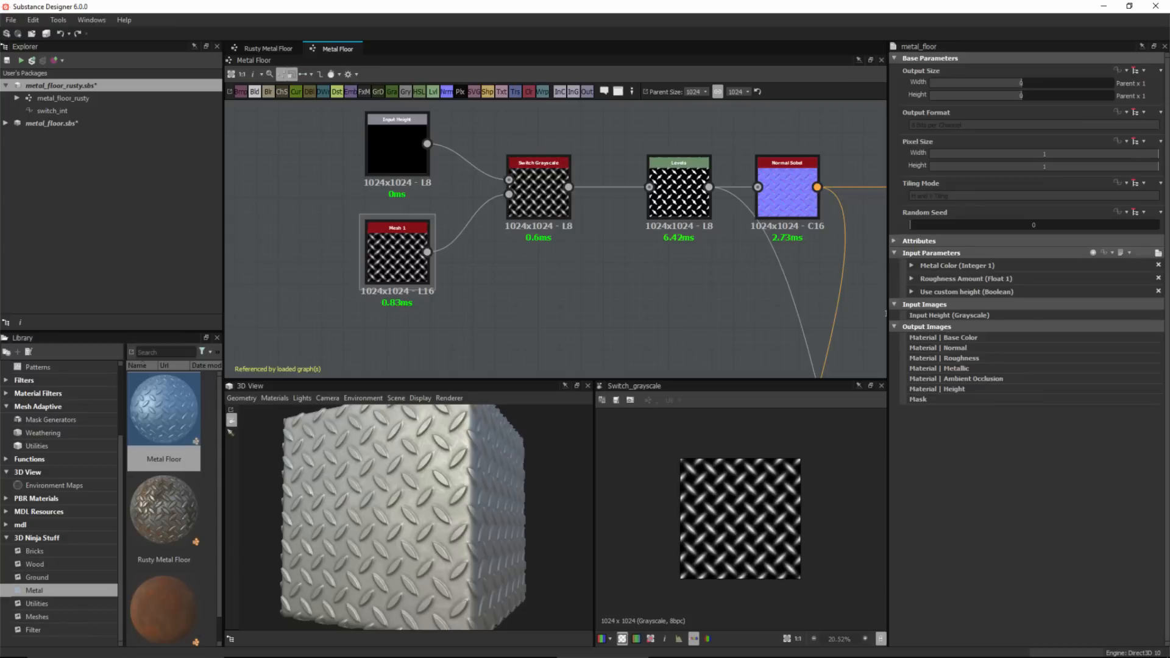
pyautogui.click(912, 291)
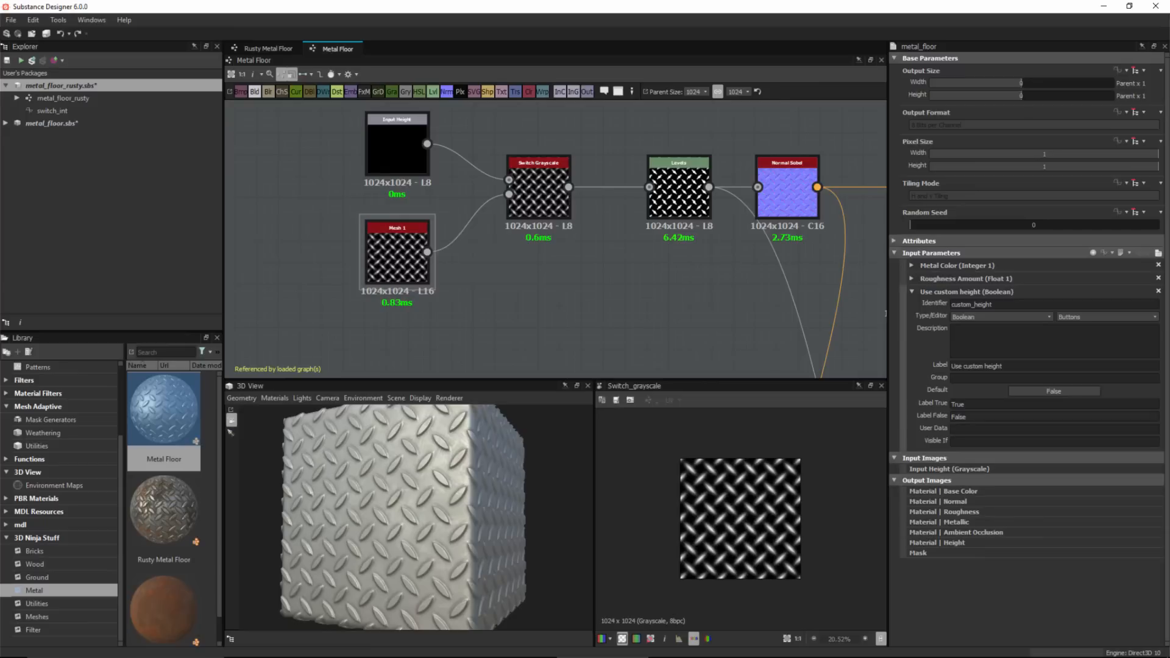
pyautogui.click(1054, 392)
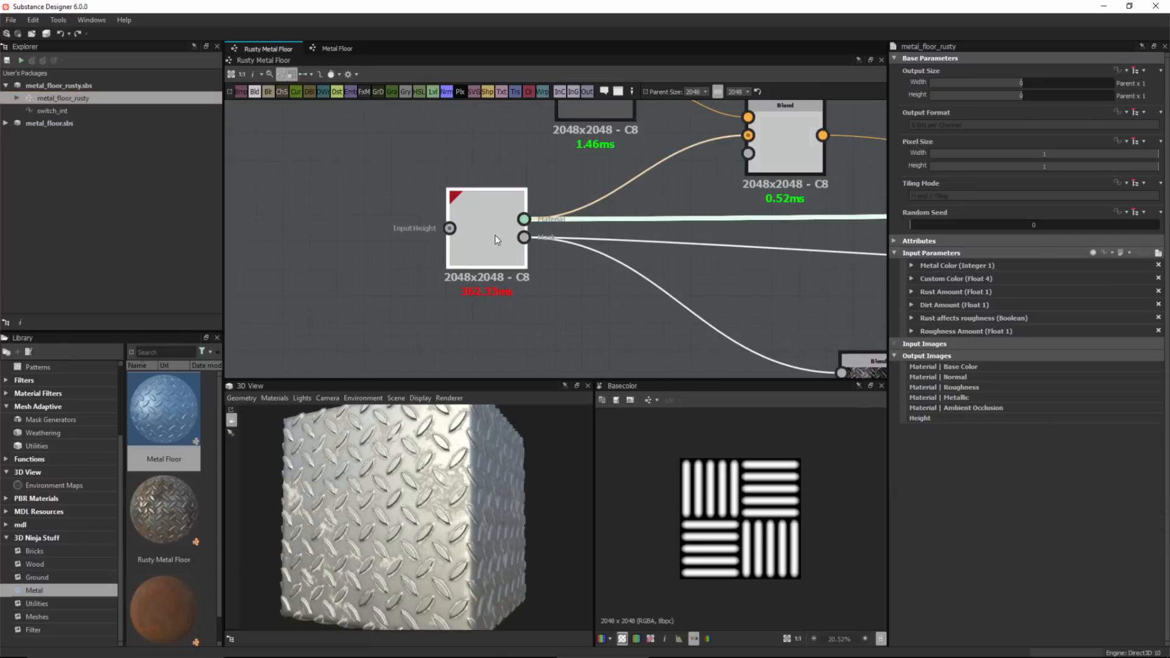
pyautogui.doubleClick(495, 236)
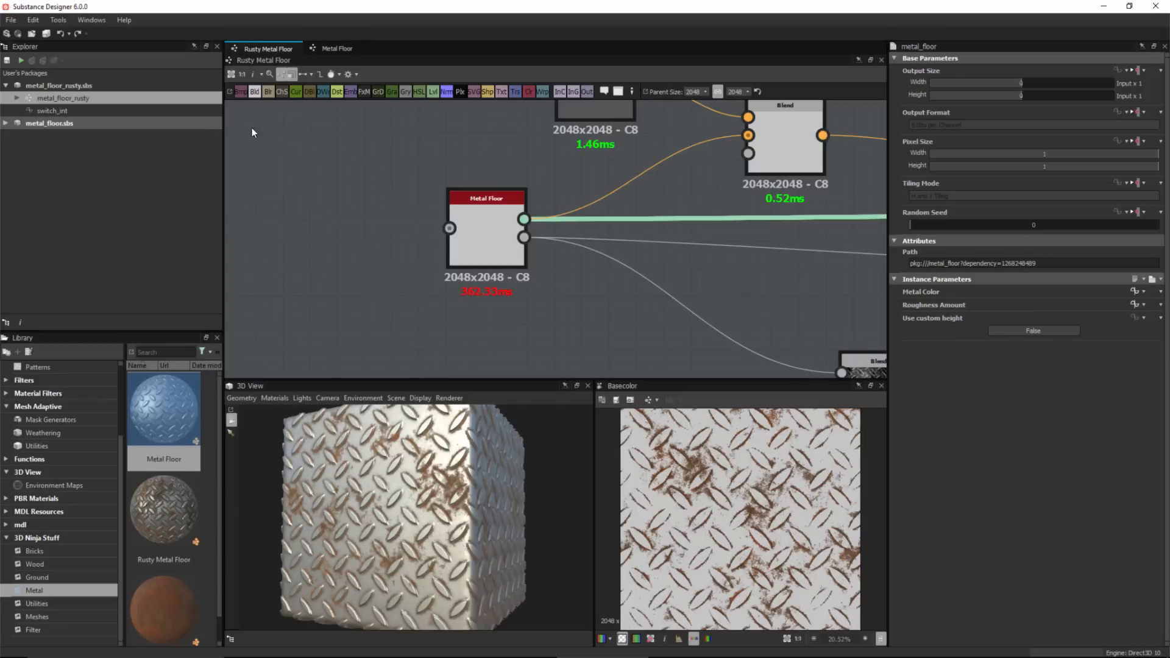
# Reopen the metal_floor graph and set the Input Height node's Visible If condition to input["custom_height"]==true.
pyautogui.click(6, 123)
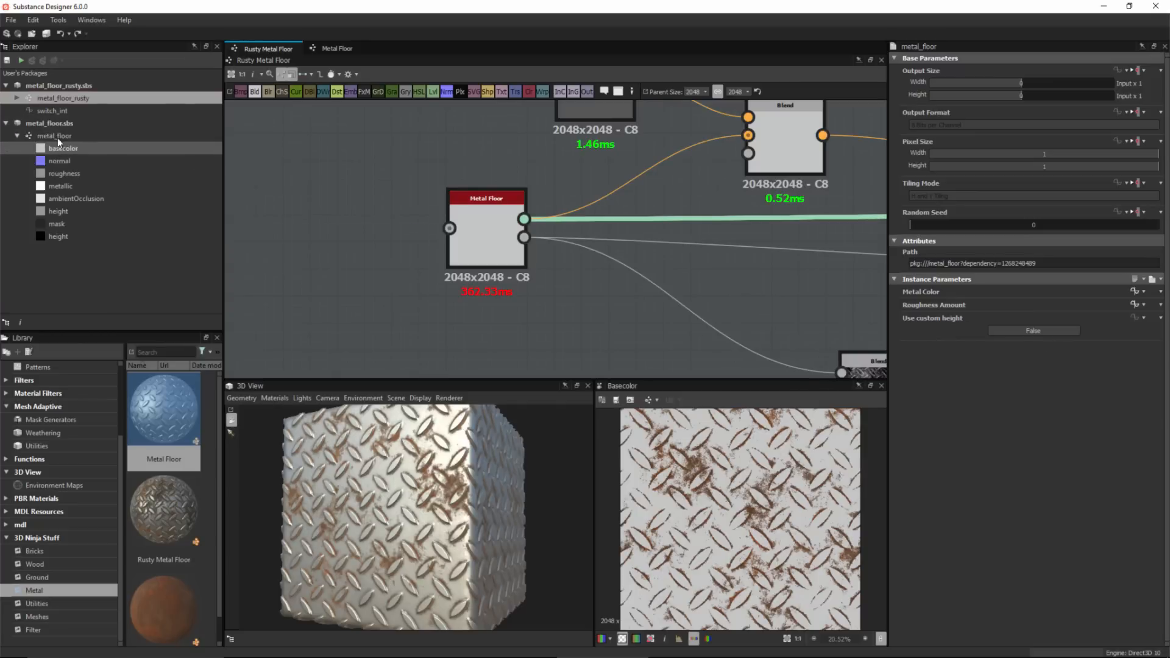
pyautogui.click(26, 134)
pyautogui.doubleClick(27, 135)
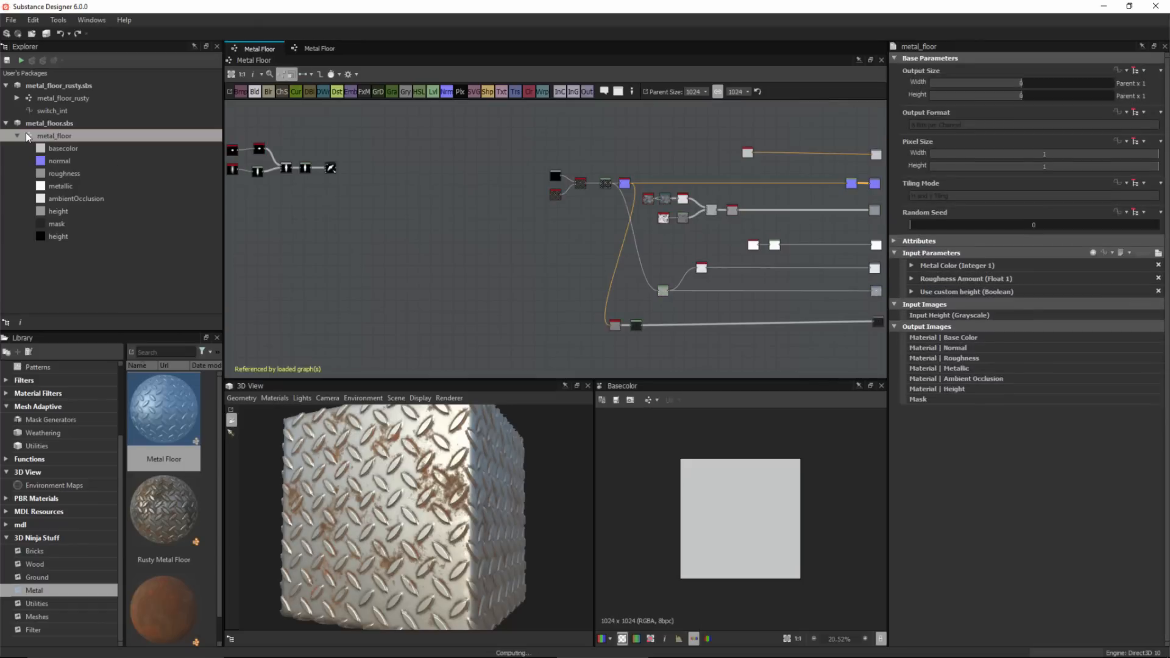
pyautogui.scroll(6, 589, 195)
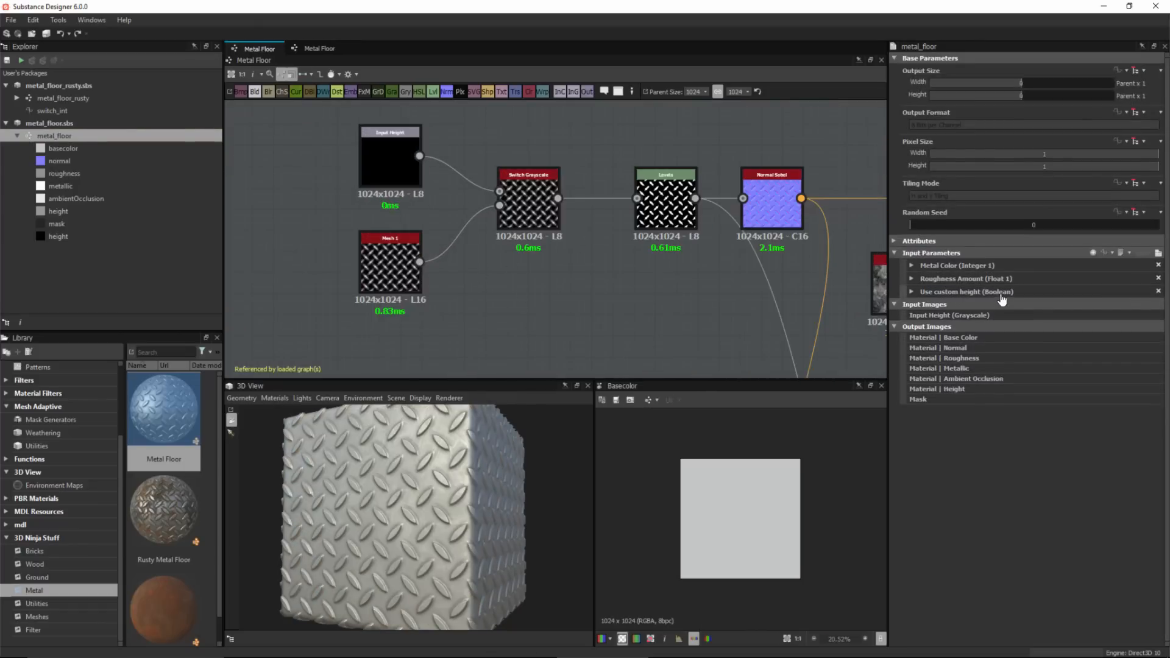
pyautogui.click(913, 292)
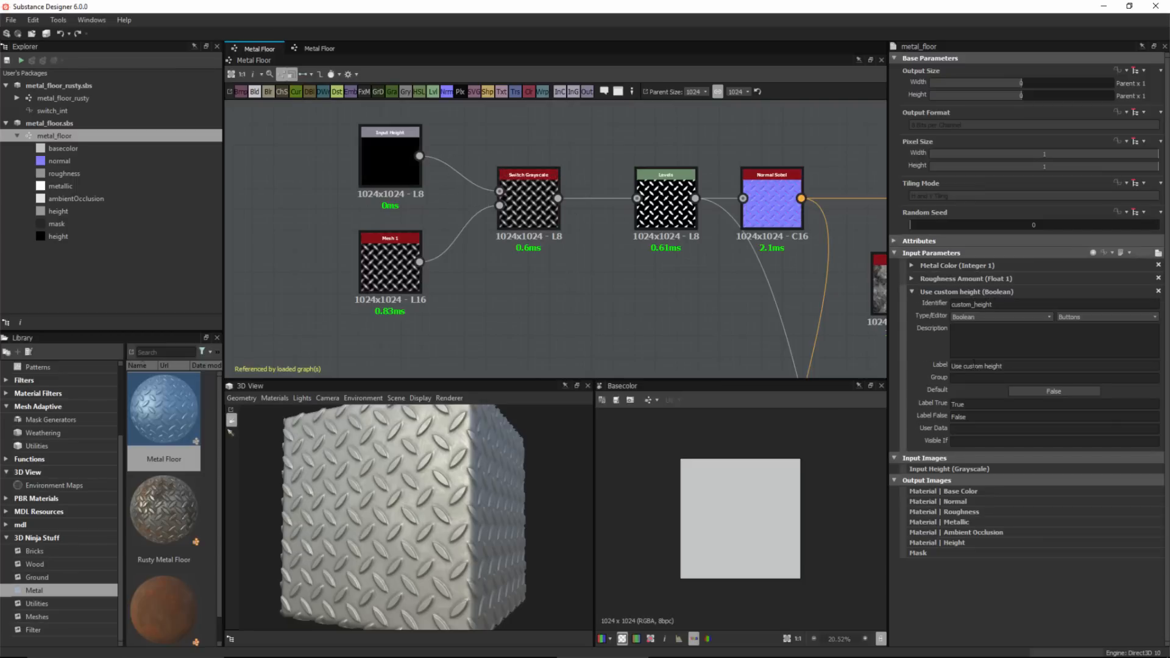
pyautogui.doubleClick(1011, 305)
pyautogui.click(913, 292)
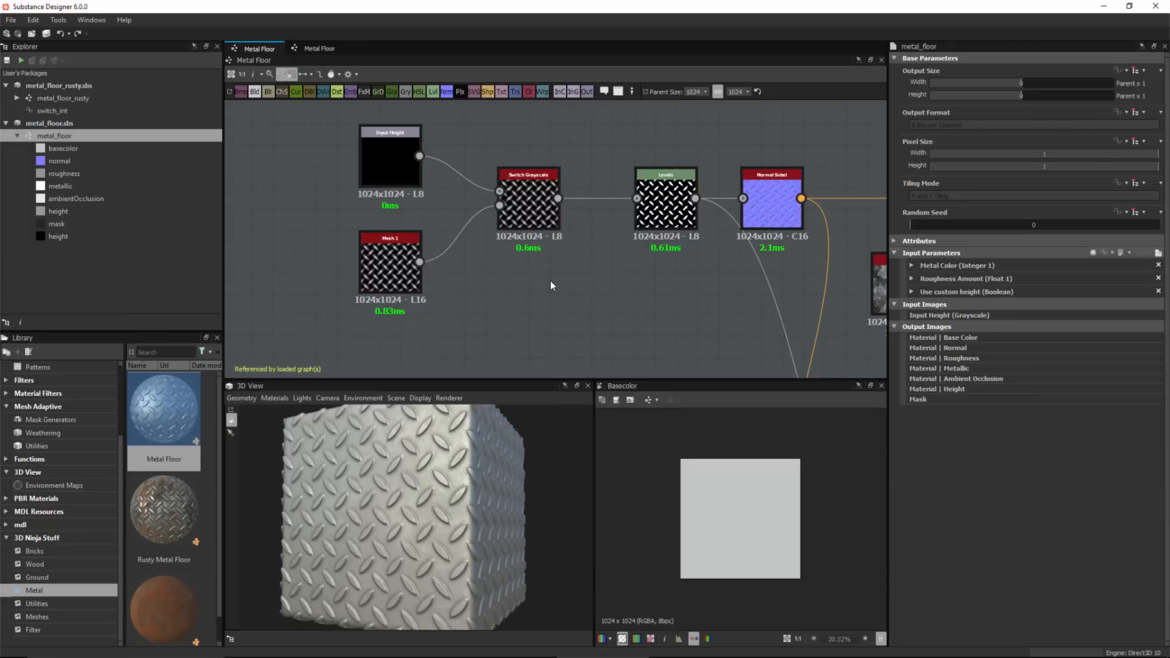
pyautogui.click(392, 153)
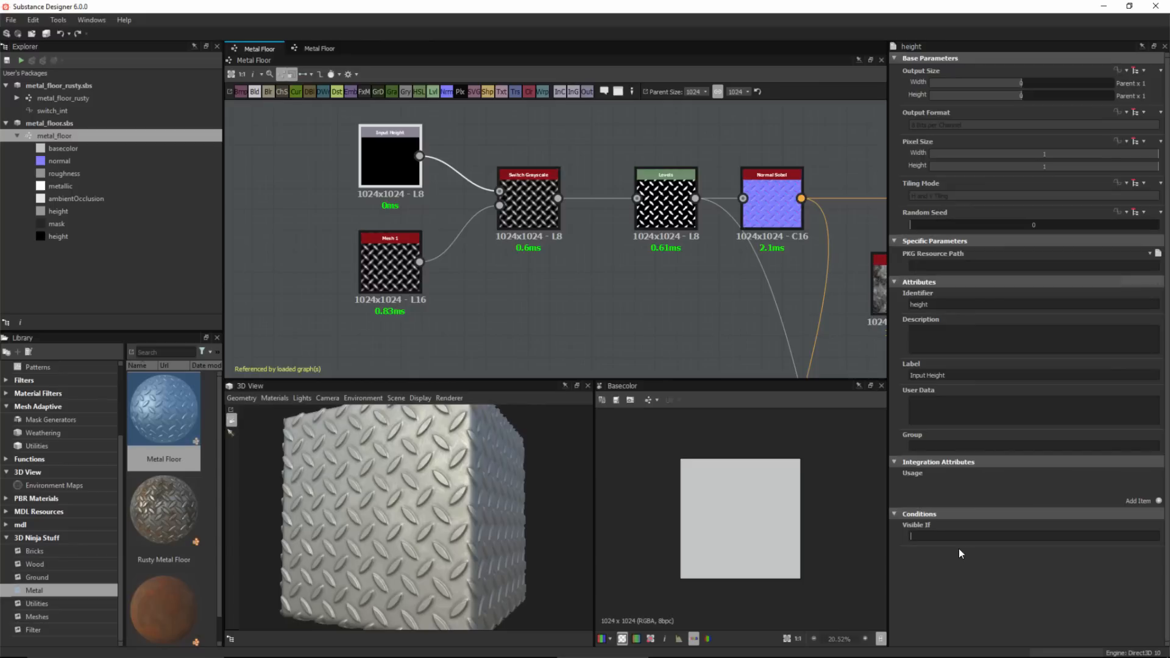
pyautogui.write('input["custom_height"]==true')
pyautogui.click(594, 326)
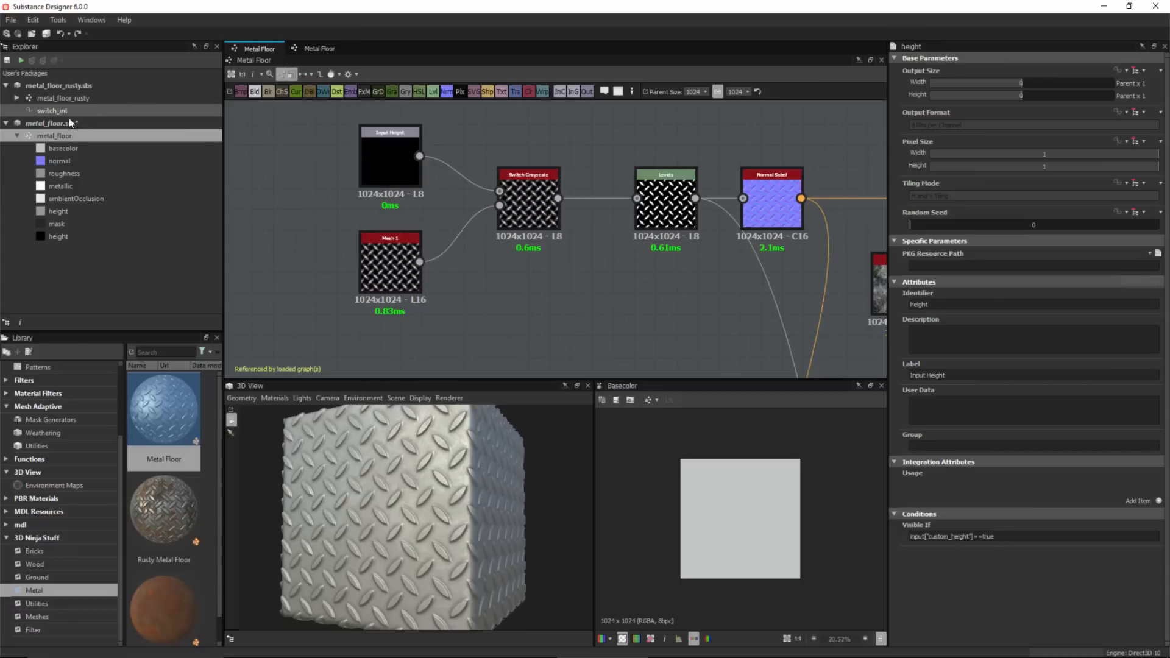
# Open the Rusty Metal Floor graph and enable Use custom height on the Metal Floor node.
pyautogui.click(30, 97)
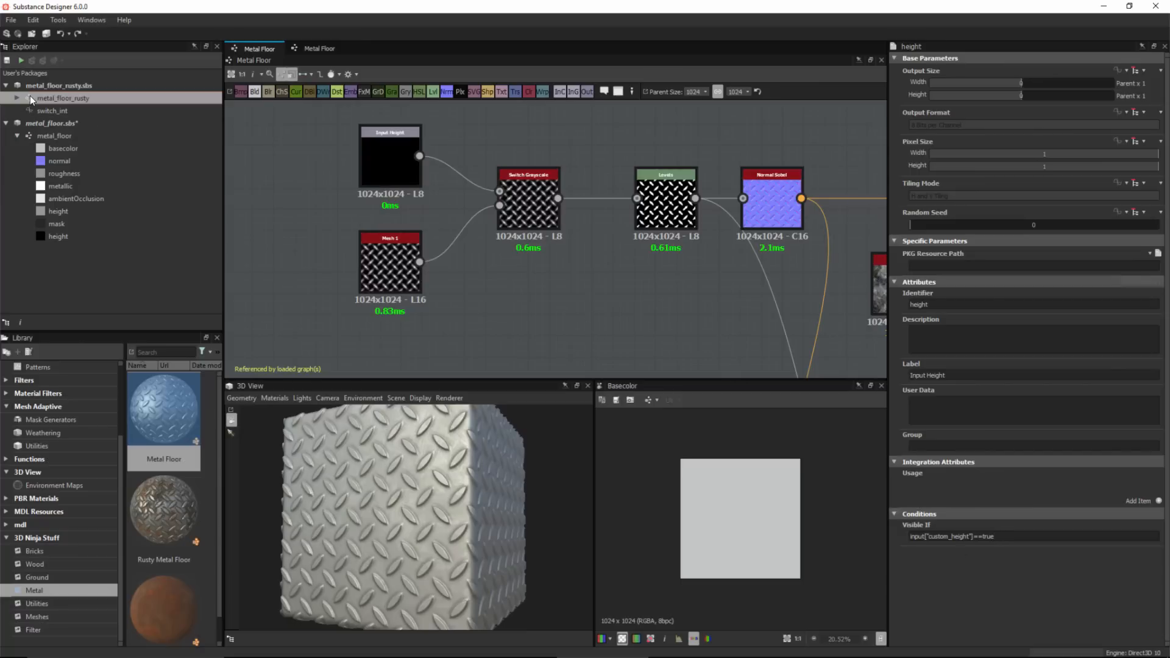
pyautogui.doubleClick(30, 98)
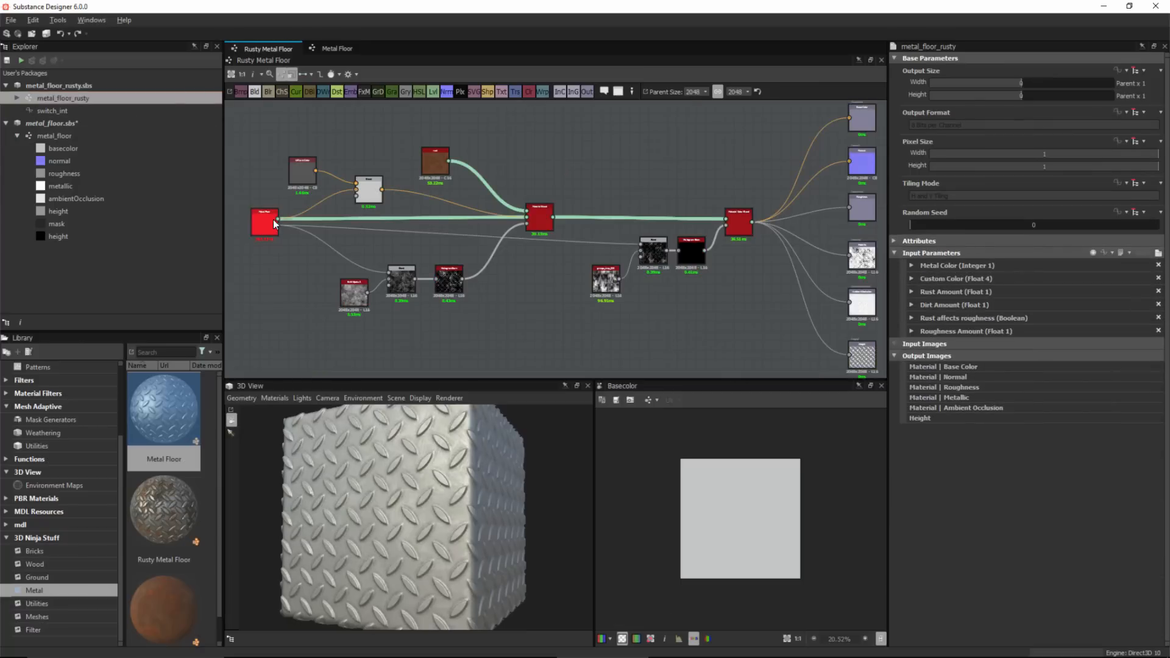
pyautogui.scroll(6, 275, 224)
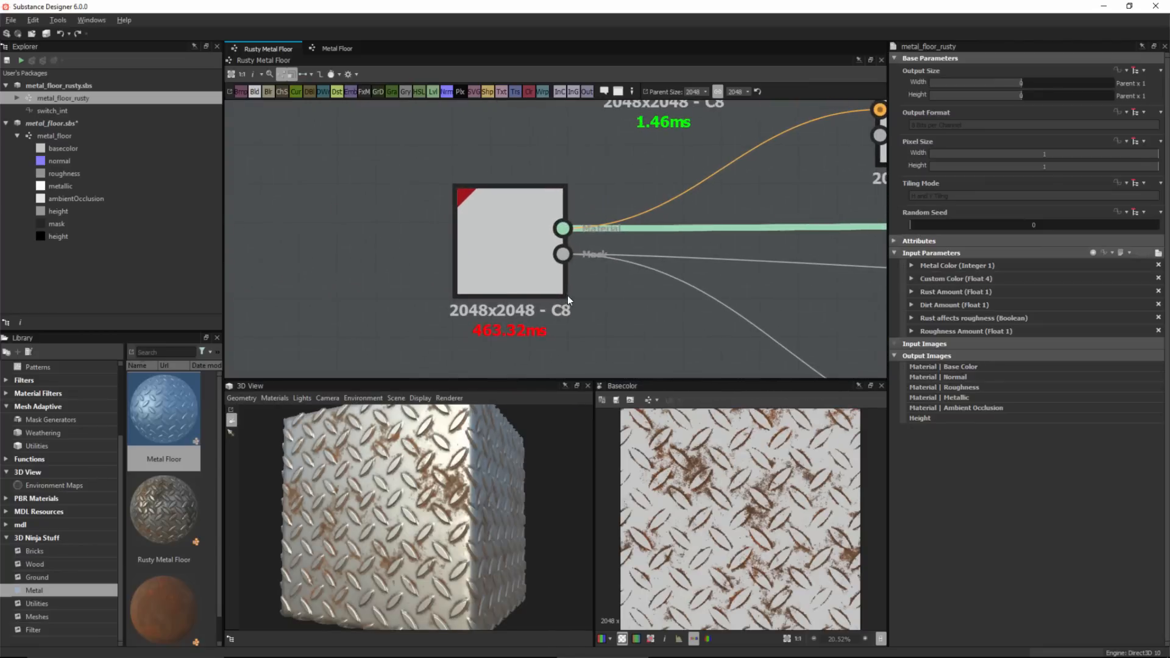
pyautogui.click(482, 240)
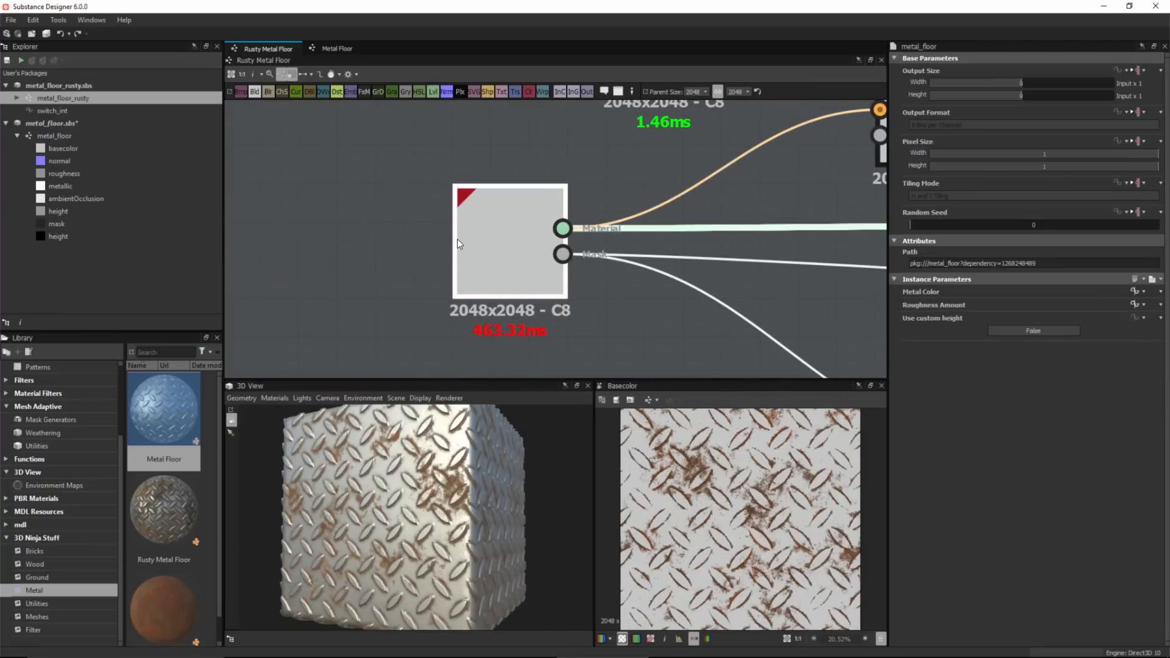
pyautogui.click(1045, 328)
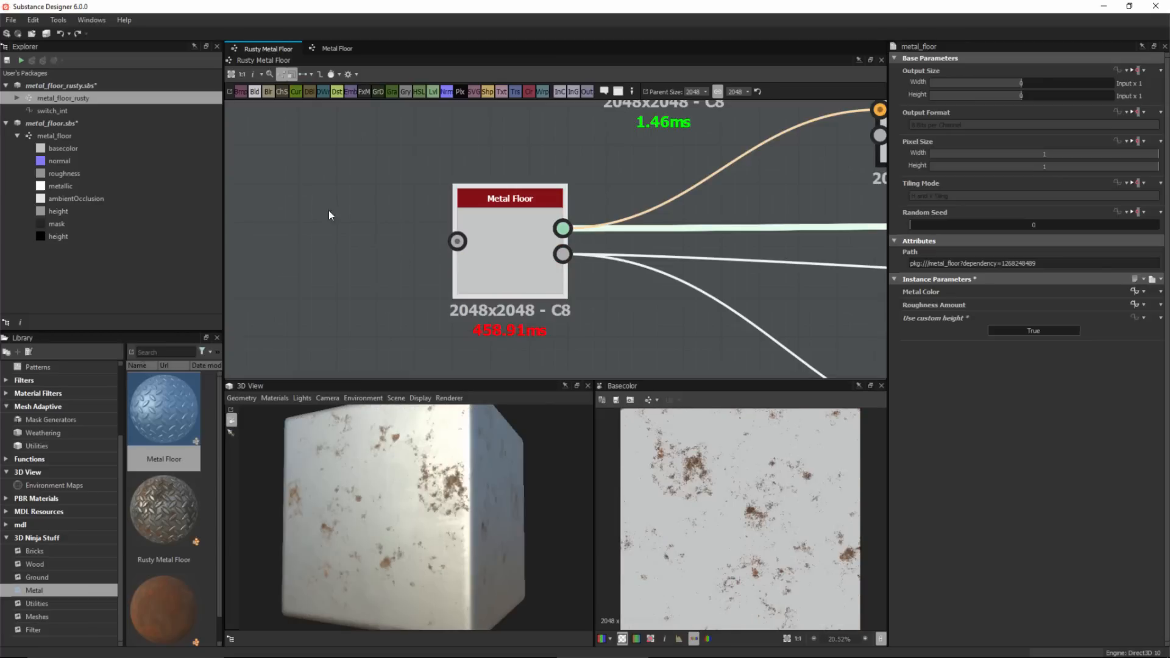
# Add a Weave 1 node beside the Metal Floor node and set its Tiling to 2.
pyautogui.press('space')
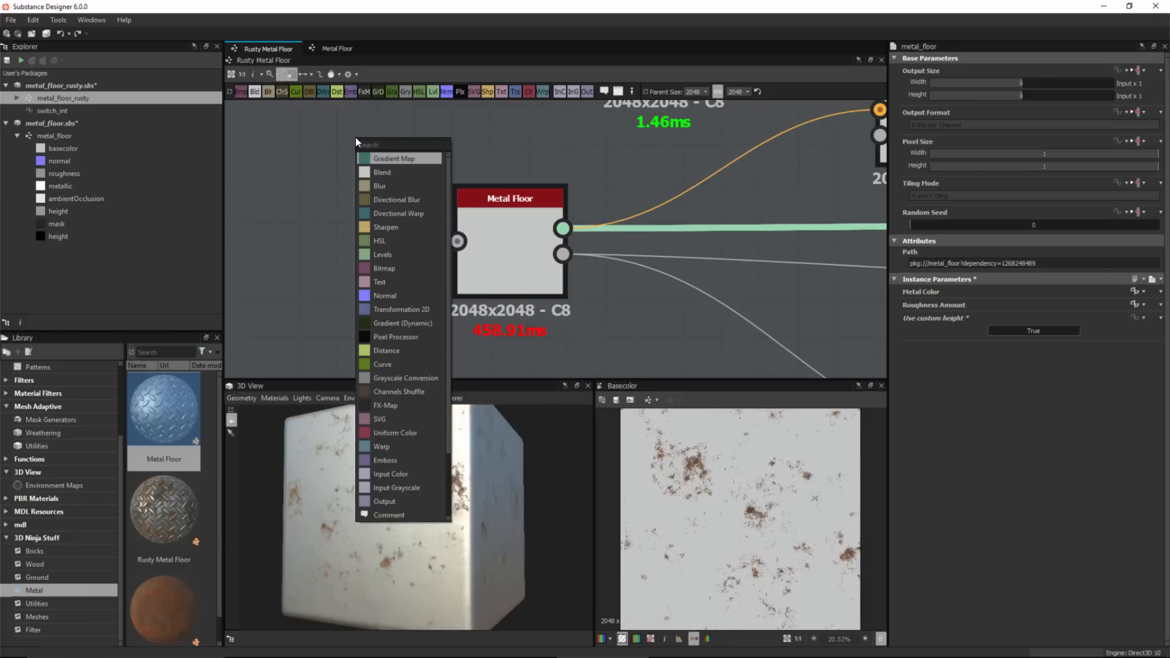
pyautogui.write('sh')
pyautogui.press('BackSpace')
pyautogui.press('BackSpace')
pyautogui.write('we')
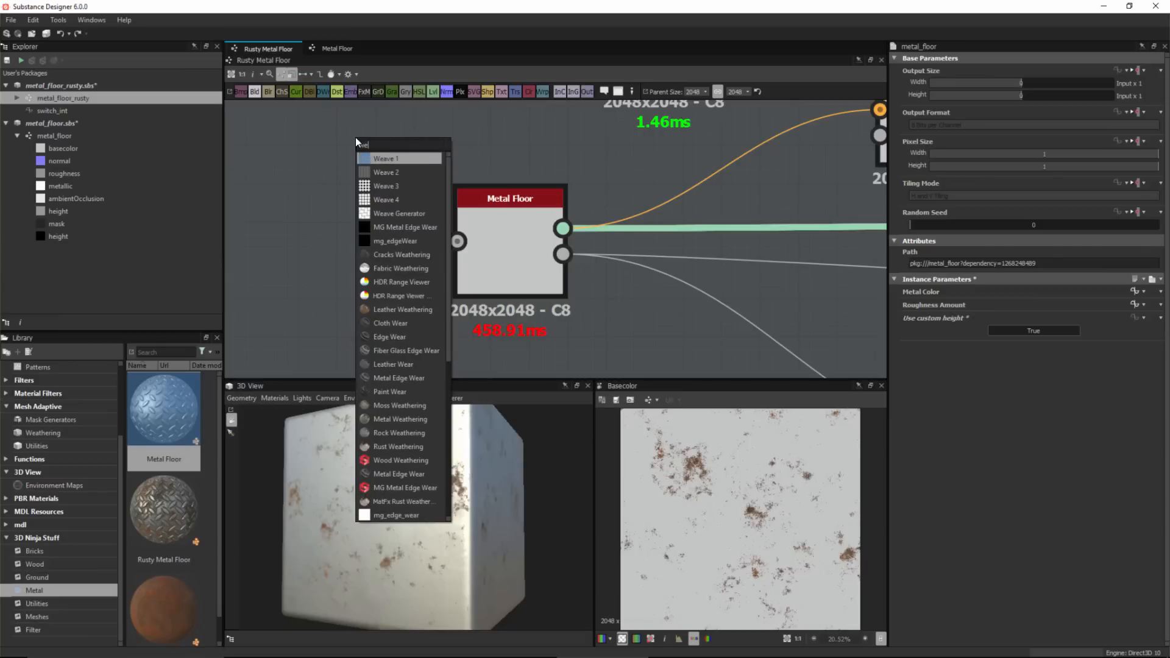
pyautogui.click(370, 157)
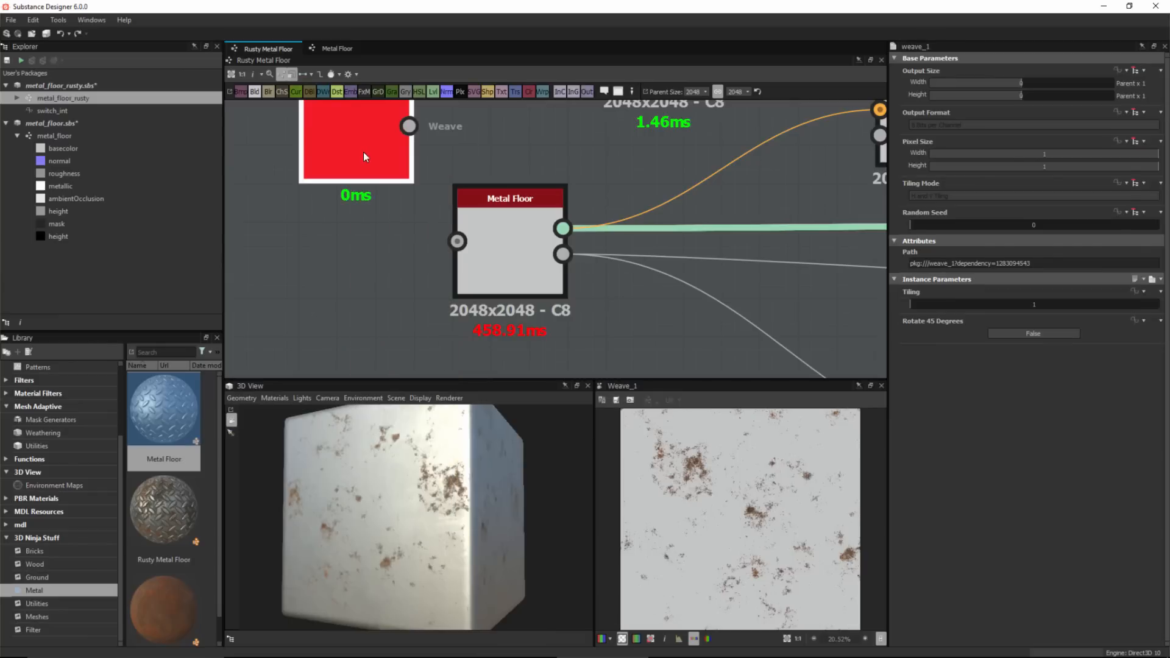
pyautogui.moveTo(364, 151); pyautogui.dragTo(321, 213)
pyautogui.moveTo(922, 304); pyautogui.dragTo(930, 305)
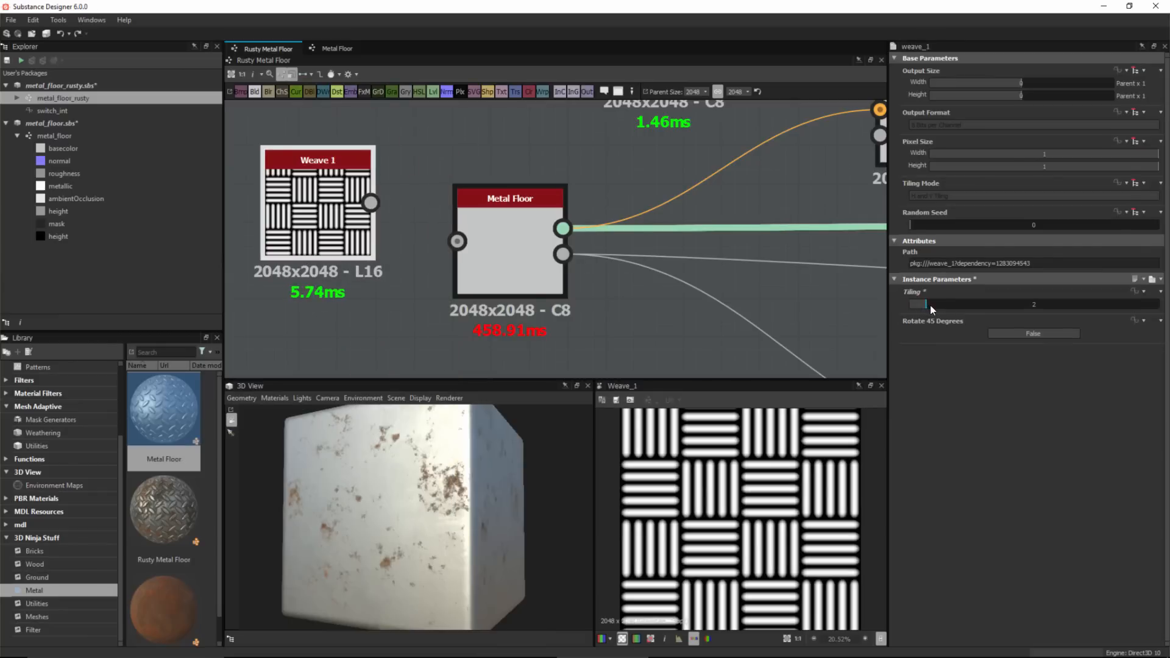
# Connect Weave 1 to the Metal Floor node's Input Height, then delete the Weave 1 node.
pyautogui.moveTo(372, 203); pyautogui.dragTo(457, 241)
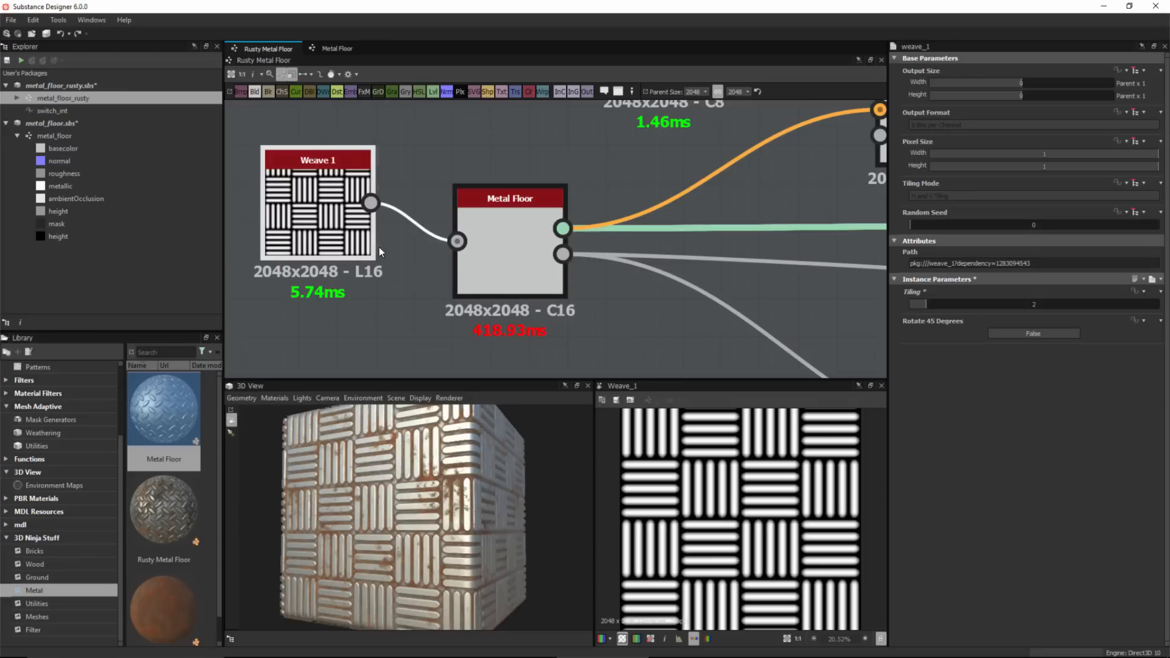
pyautogui.press('Delete')
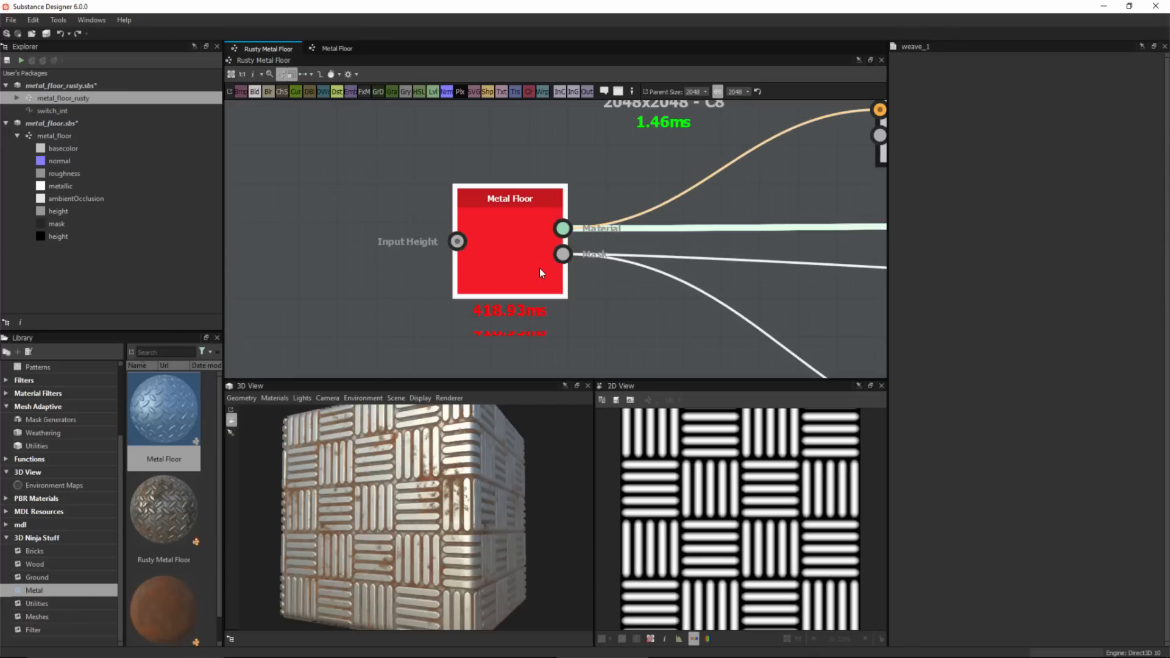
# Turn off Use custom height on the Metal Floor node and expose it as the custom_height input.
pyautogui.doubleClick(522, 273)
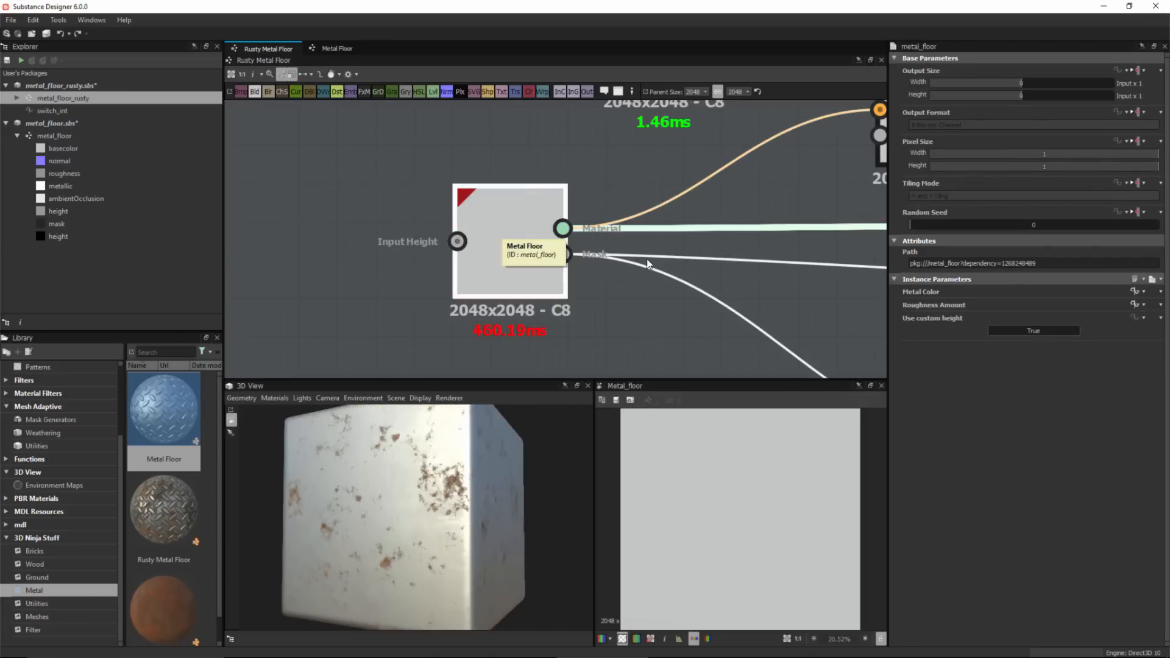
pyautogui.click(1023, 329)
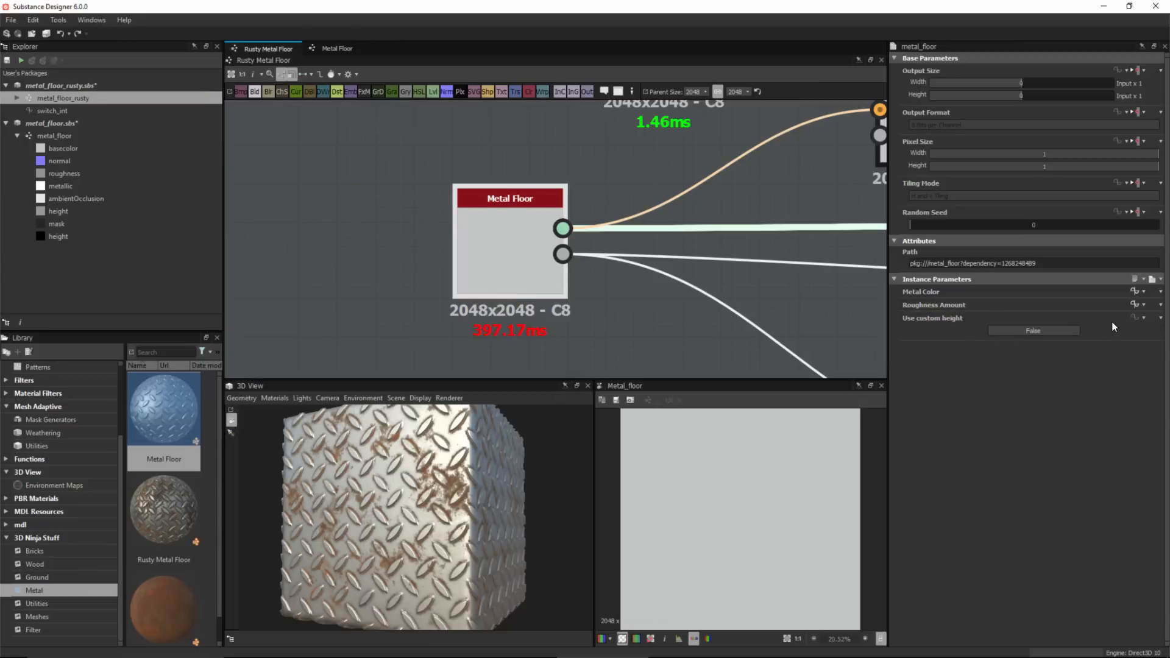
pyautogui.click(1143, 318)
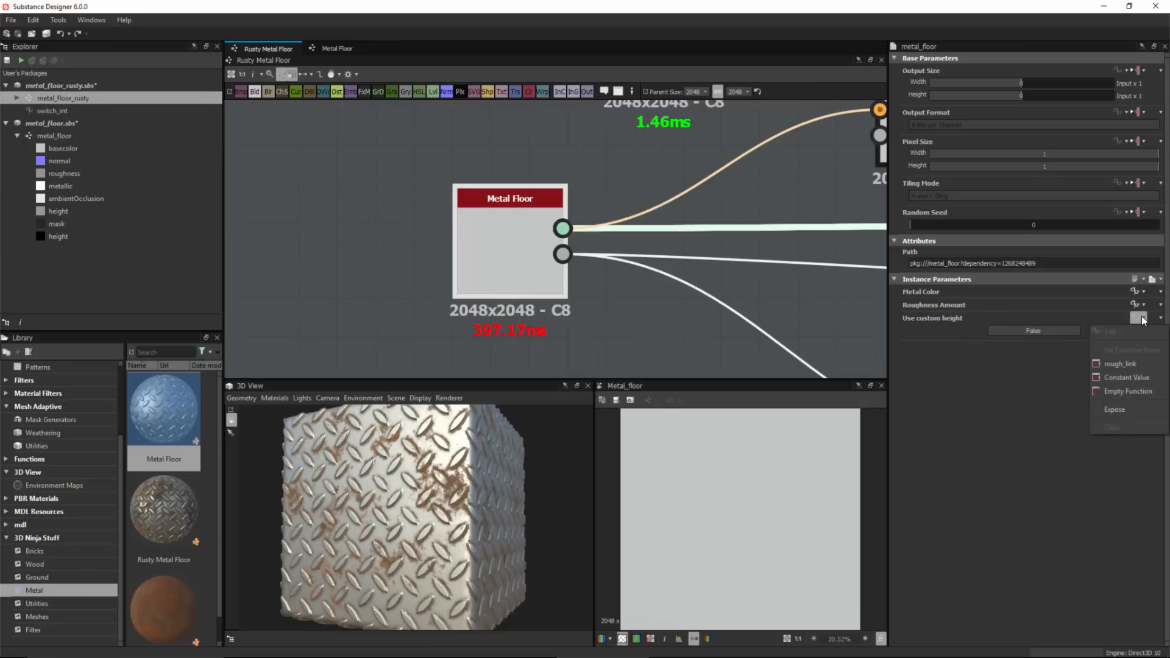
pyautogui.click(1107, 407)
pyautogui.click(617, 331)
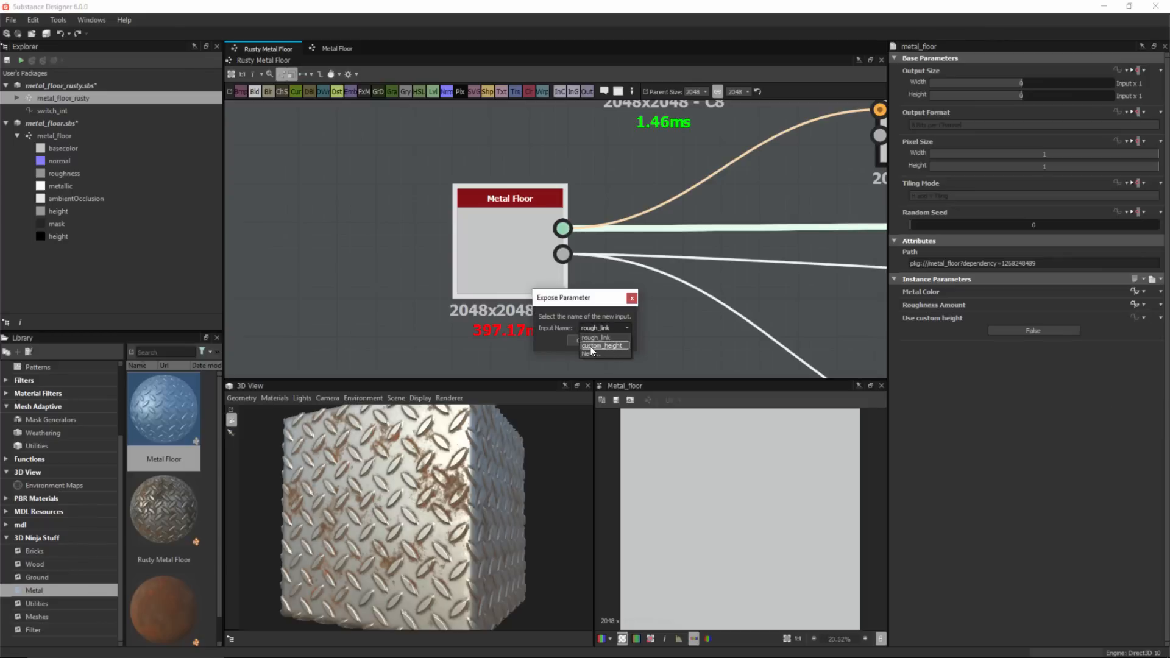
pyautogui.click(592, 345)
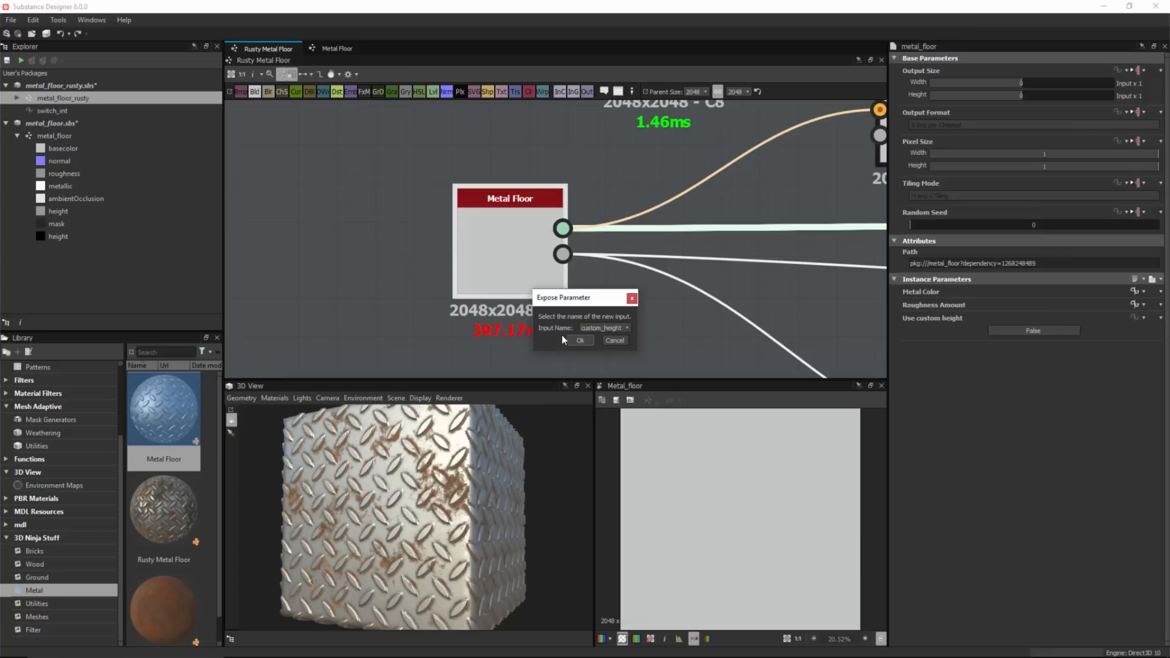
pyautogui.click(580, 340)
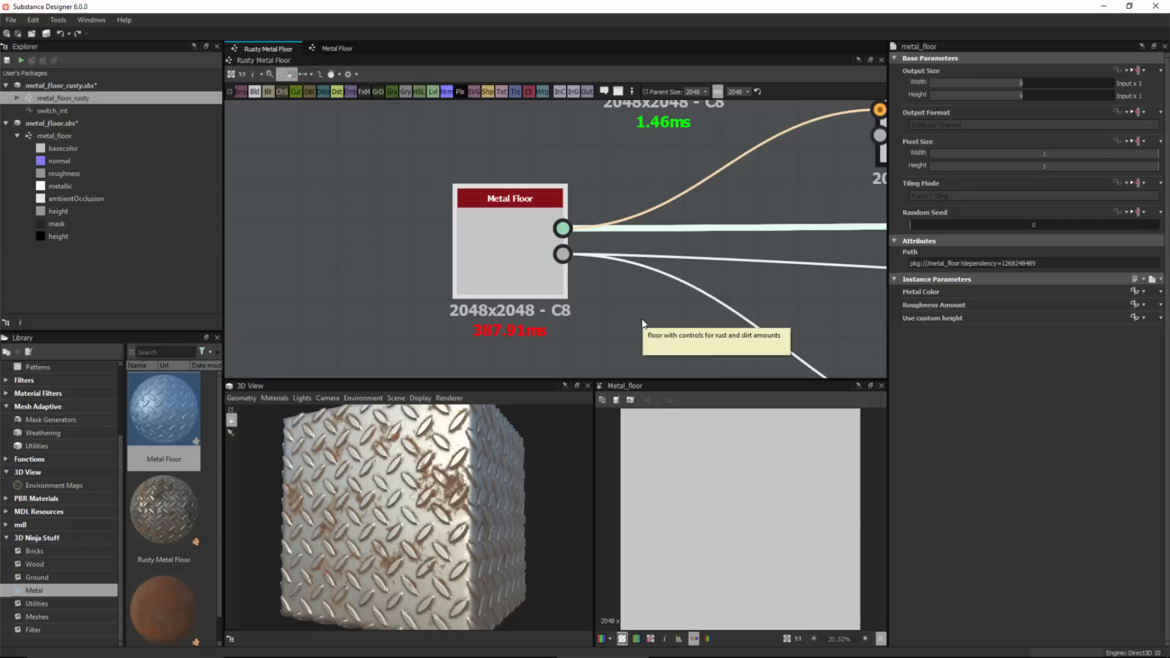
# Review the Rusty Metal Floor graph's input parameters, then reopen the metal_floor graph.
pyautogui.click(634, 300)
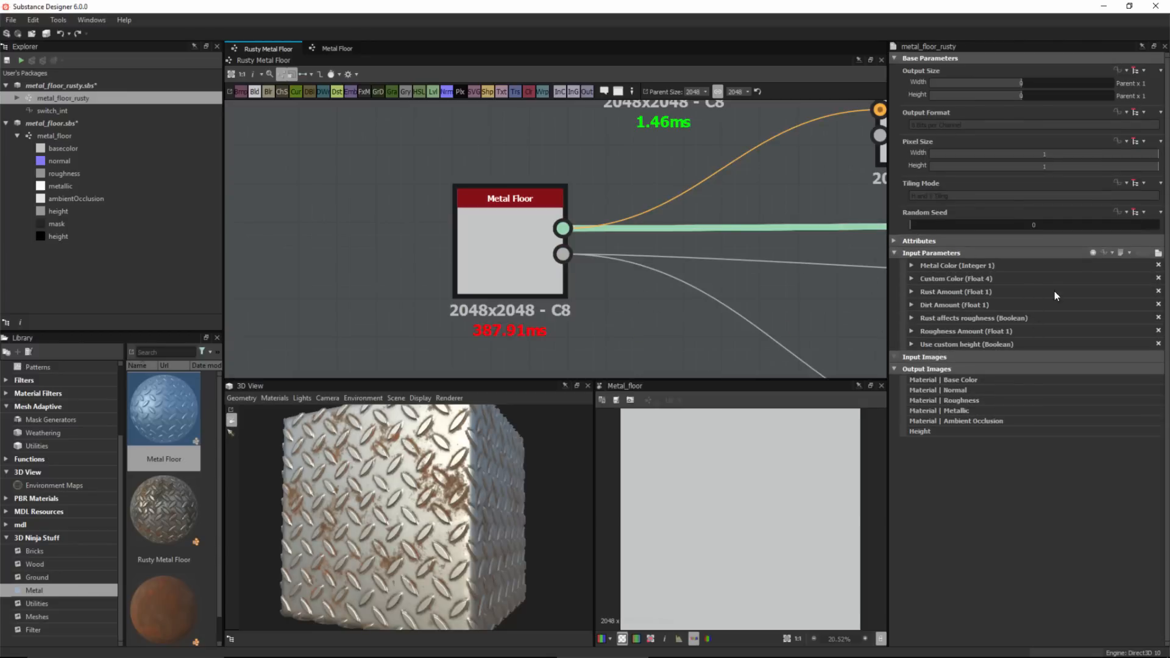
pyautogui.click(1158, 253)
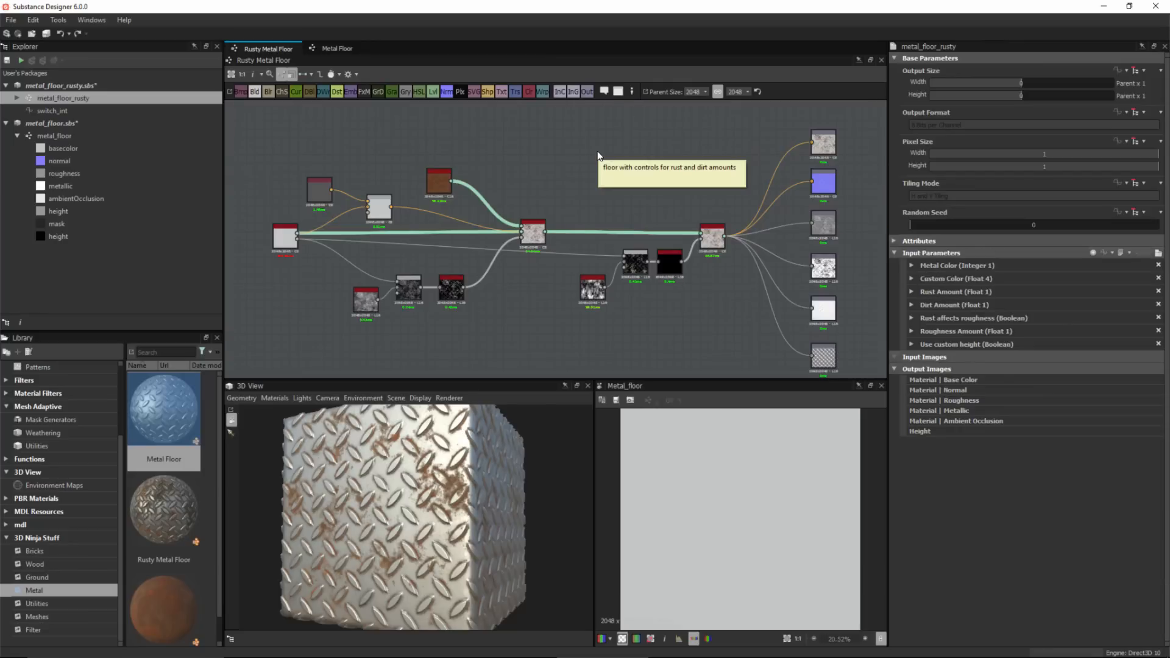
pyautogui.scroll(5, 295, 282)
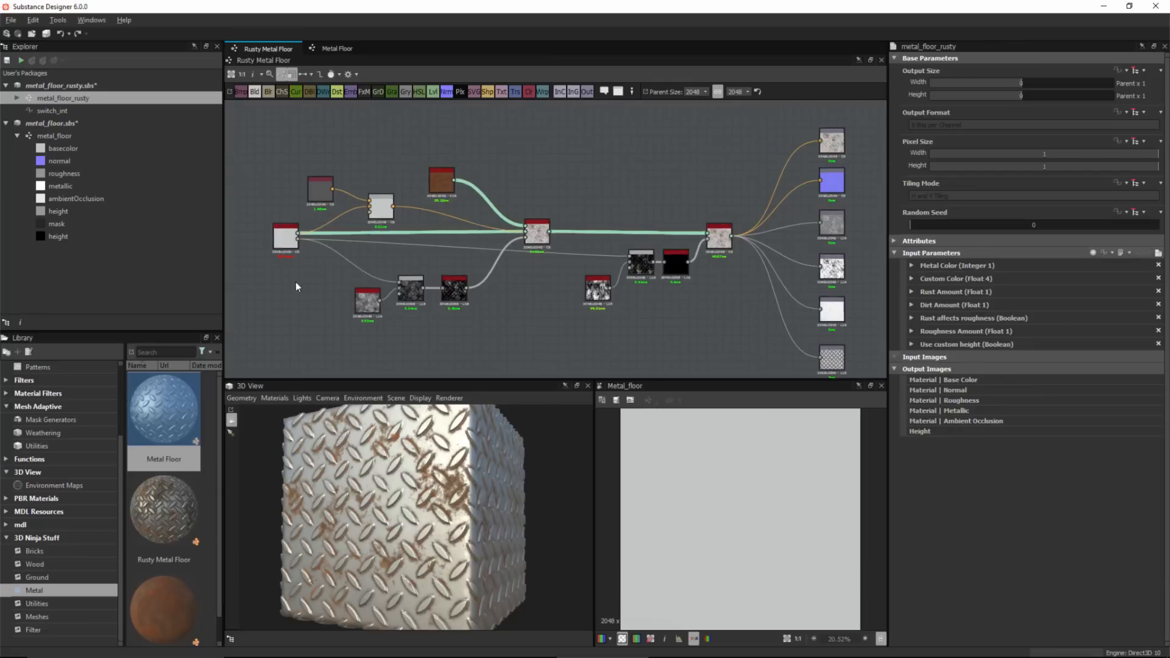
pyautogui.scroll(2, 316, 255)
pyautogui.click(58, 138)
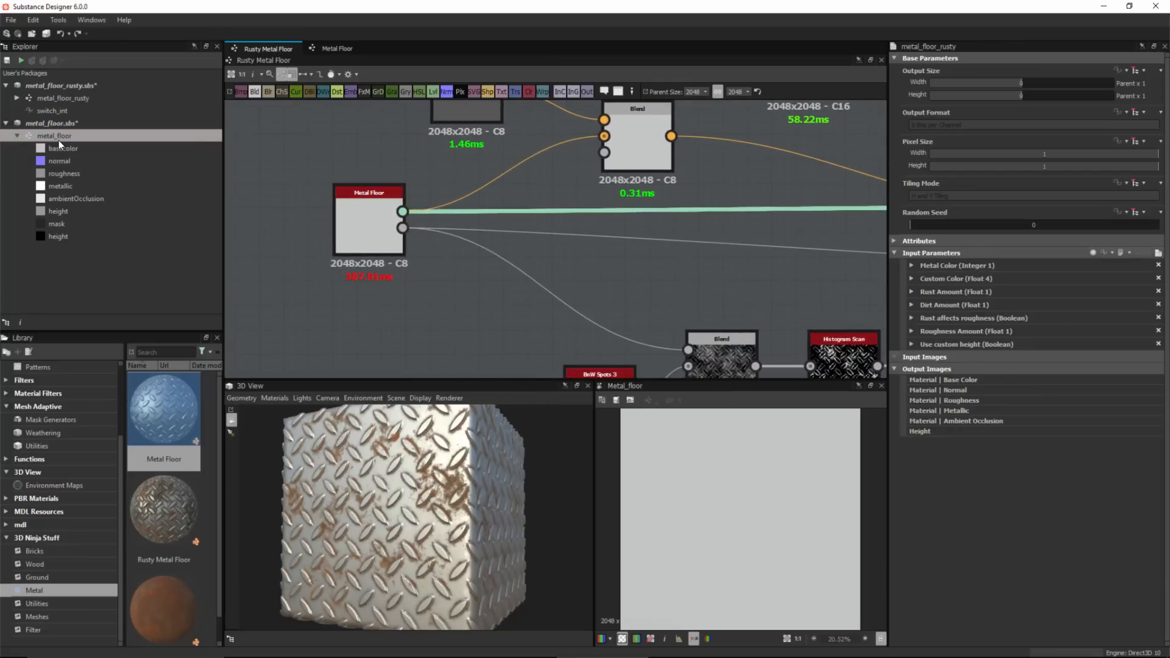
pyautogui.doubleClick(59, 139)
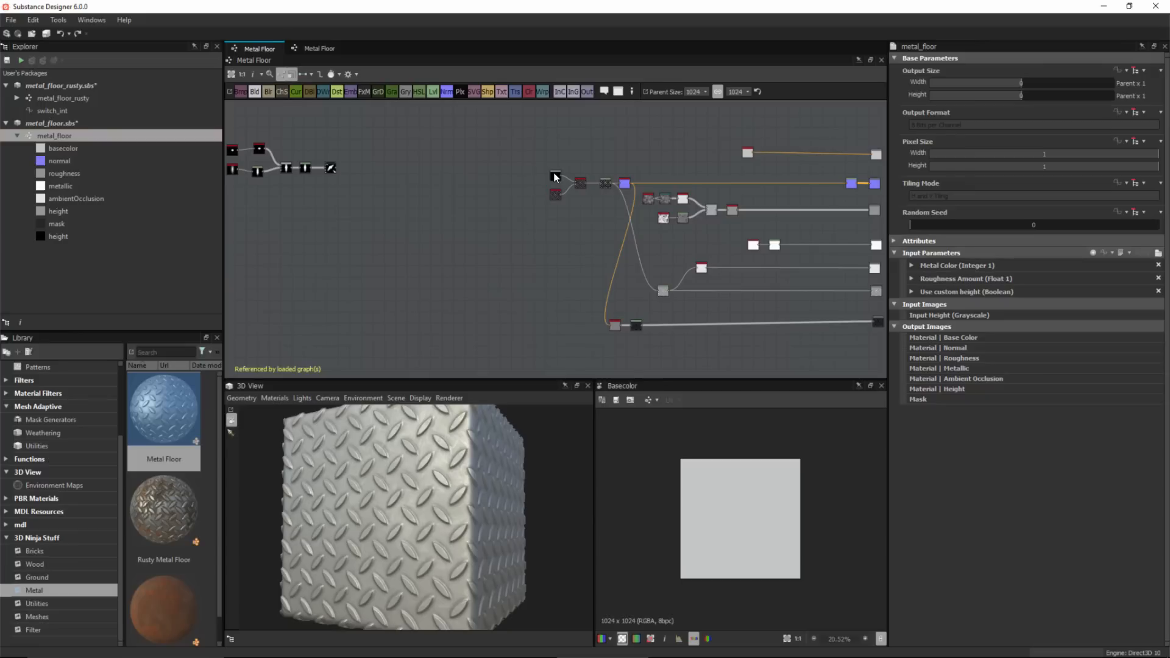
# Move the Input Height, Mesh 1 and Switch Grayscale nodes further left to make room in the Metal Floor graph.
pyautogui.scroll(2, 591, 222)
pyautogui.scroll(4, 587, 217)
pyautogui.moveTo(582, 208); pyautogui.dragTo(551, 249, button='middle')
pyautogui.scroll(-1, 488, 227)
pyautogui.moveTo(390, 181); pyautogui.dragTo(577, 322)
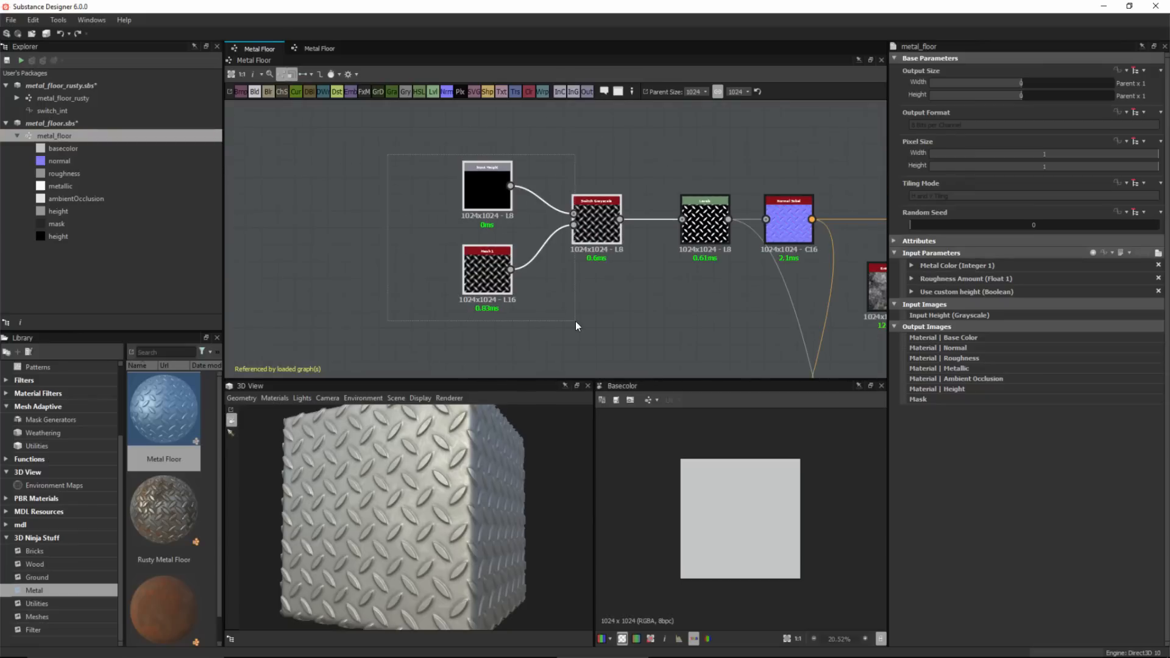
pyautogui.moveTo(585, 240); pyautogui.dragTo(392, 240)
pyautogui.moveTo(296, 276); pyautogui.dragTo(393, 272, button='middle')
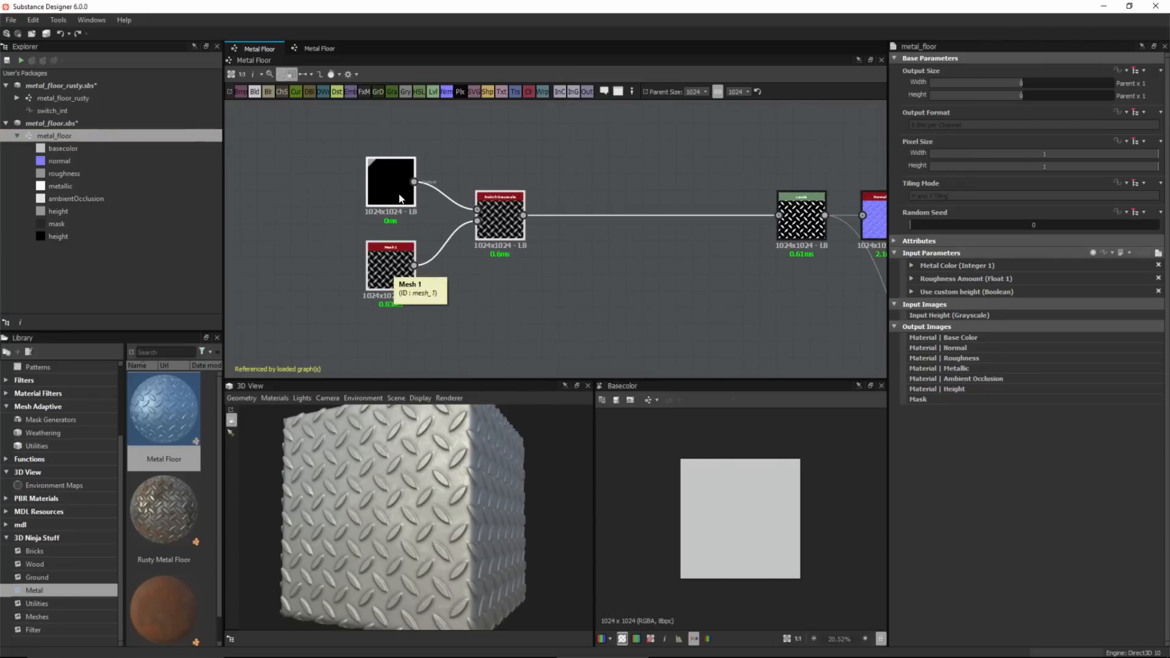
# Inspect the Mesh 1 and Input Height nodes' parameters.
pyautogui.scroll(2, 405, 201)
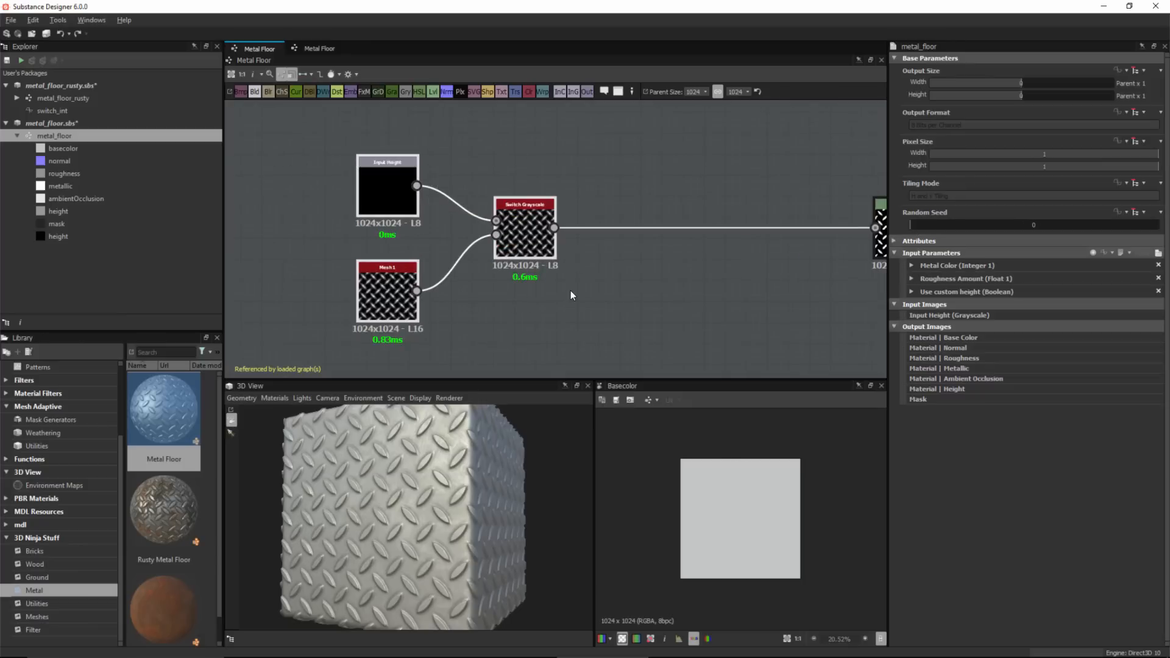
pyautogui.scroll(-1, 360, 280)
pyautogui.click(360, 280)
pyautogui.scroll(3, 359, 274)
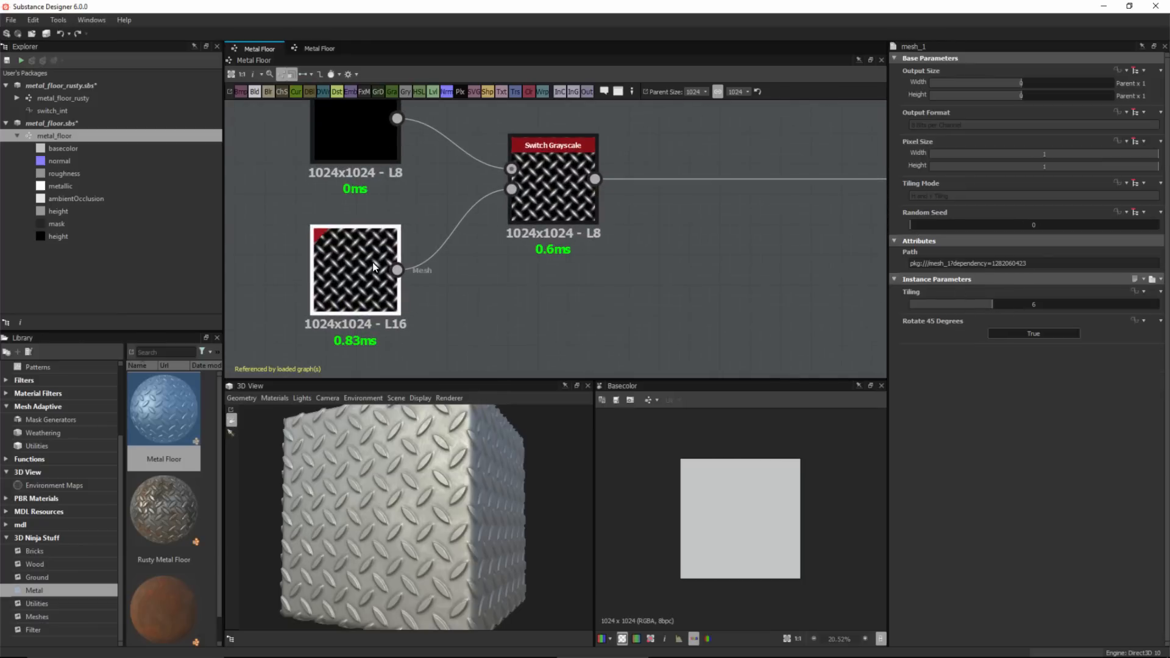
pyautogui.moveTo(360, 130); pyautogui.dragTo(360, 186, button='middle')
pyautogui.click(360, 190)
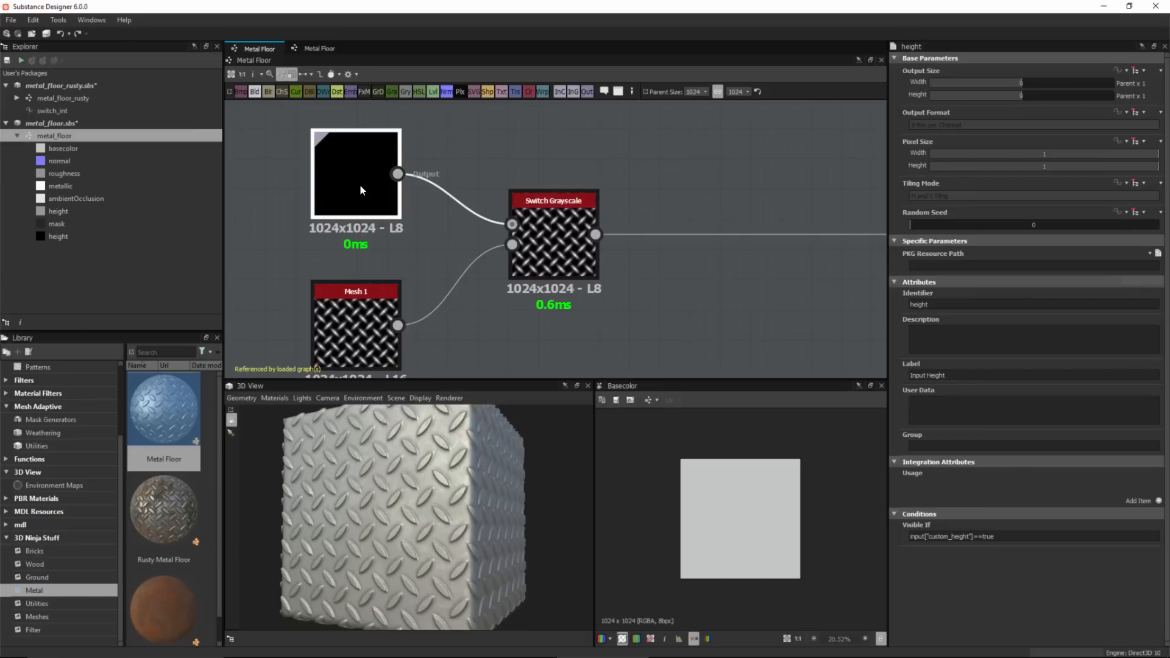
pyautogui.scroll(-3, 594, 310)
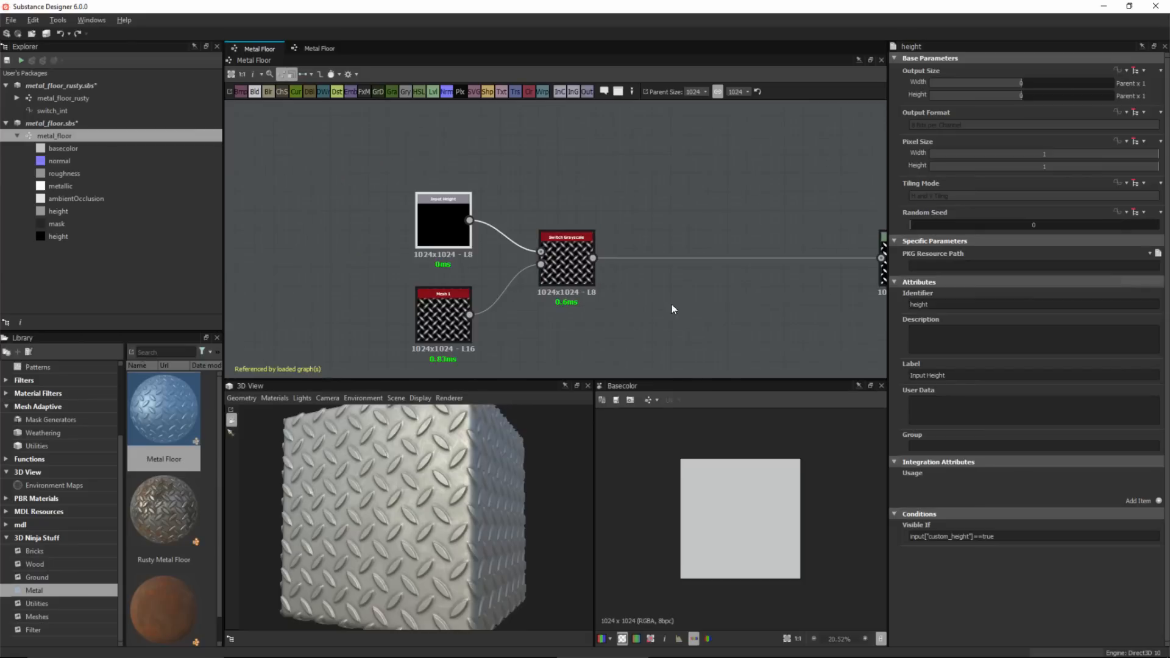
pyautogui.moveTo(672, 305); pyautogui.dragTo(580, 280, button='middle')
pyautogui.scroll(-1, 581, 286)
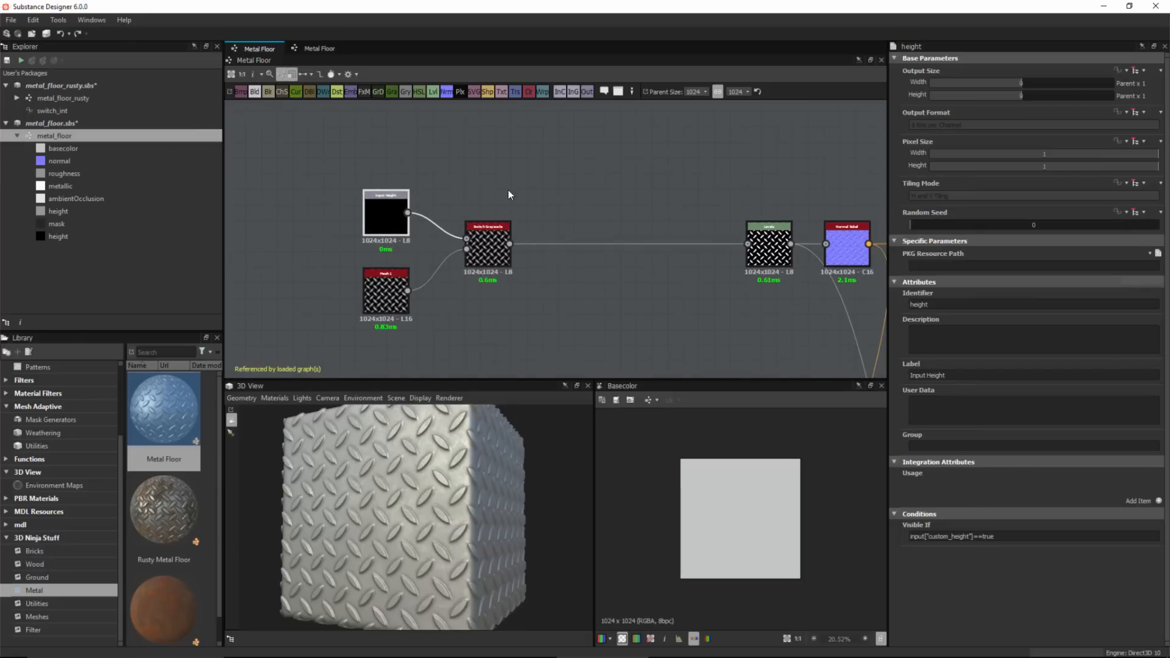
# Insert a Safe Transform Grayscale node on the link after the Switch Grayscale node.
pyautogui.moveTo(555, 189); pyautogui.dragTo(642, 298)
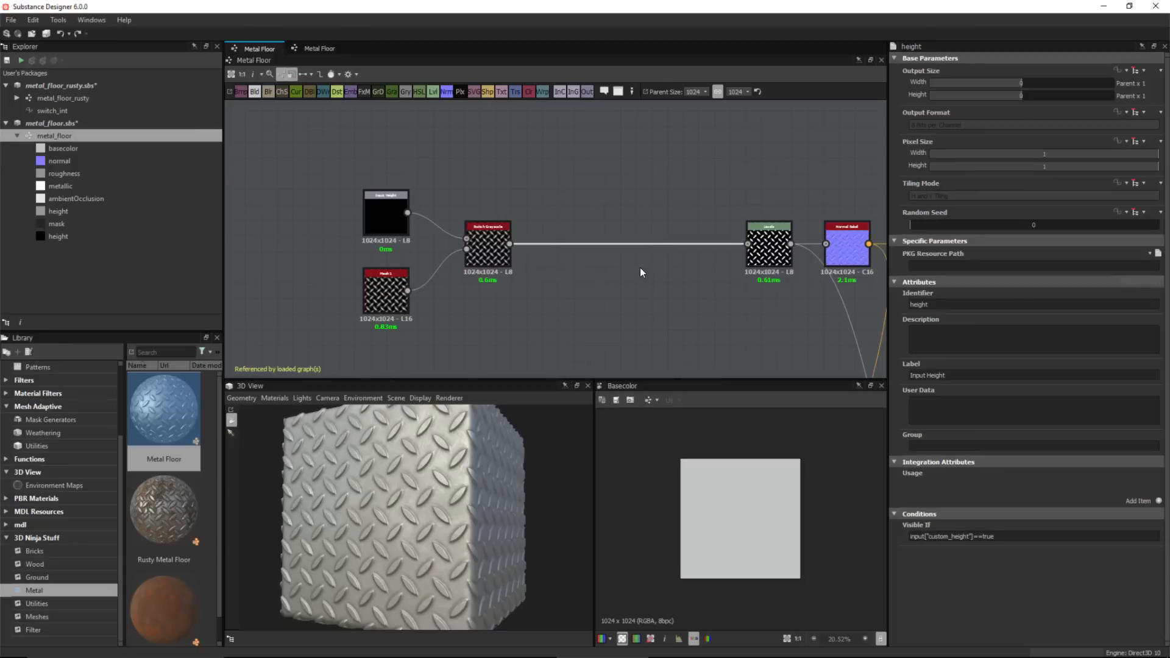
pyautogui.press('space')
pyautogui.write('saf')
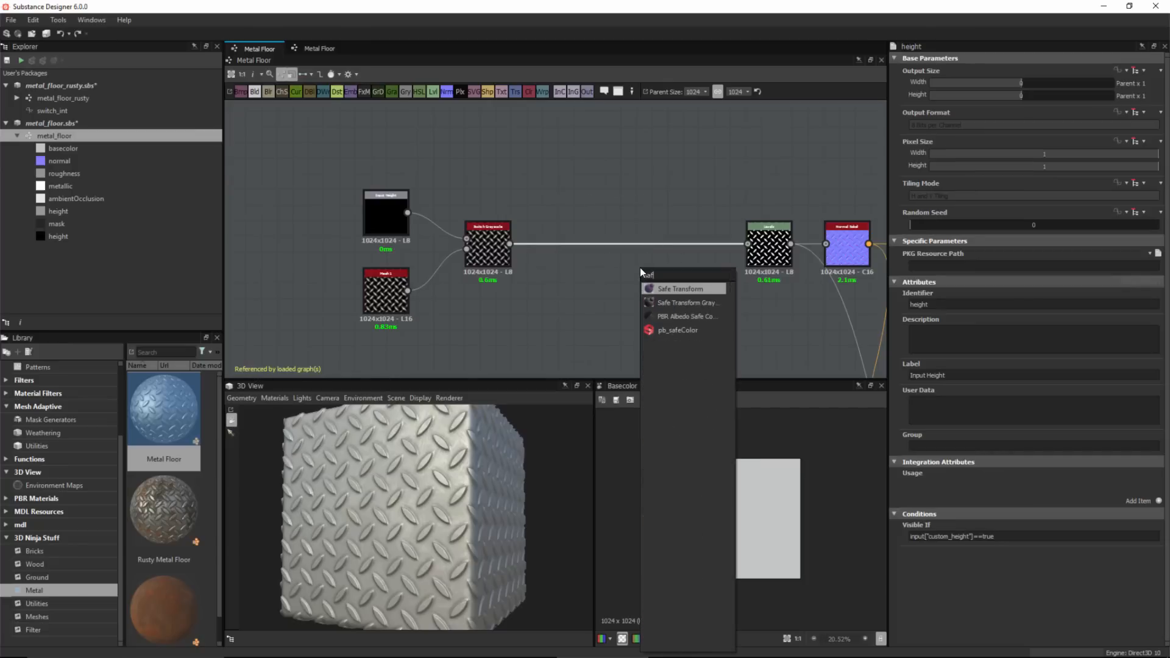
pyautogui.click(682, 310)
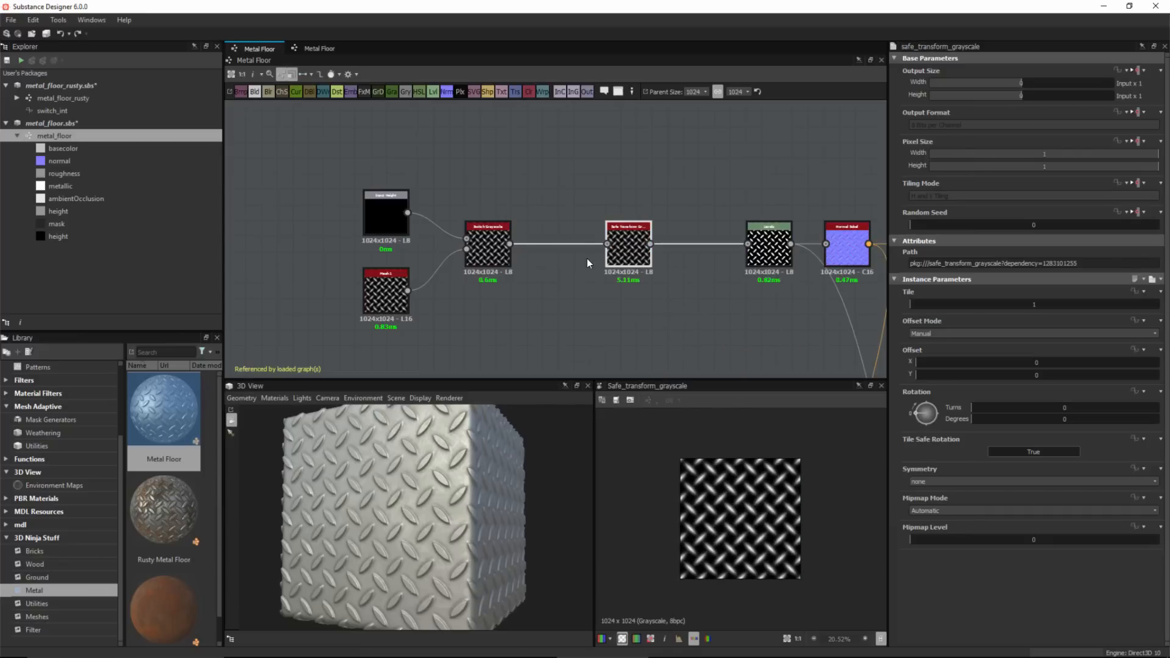
# Expose the Safe Transform Grayscale node's Tile parameter as a new input named height_tile.
pyautogui.moveTo(634, 256)
pyautogui.mouseDown()
pyautogui.moveTo(634, 188)
pyautogui.moveTo(620, 259)
pyautogui.mouseUp()
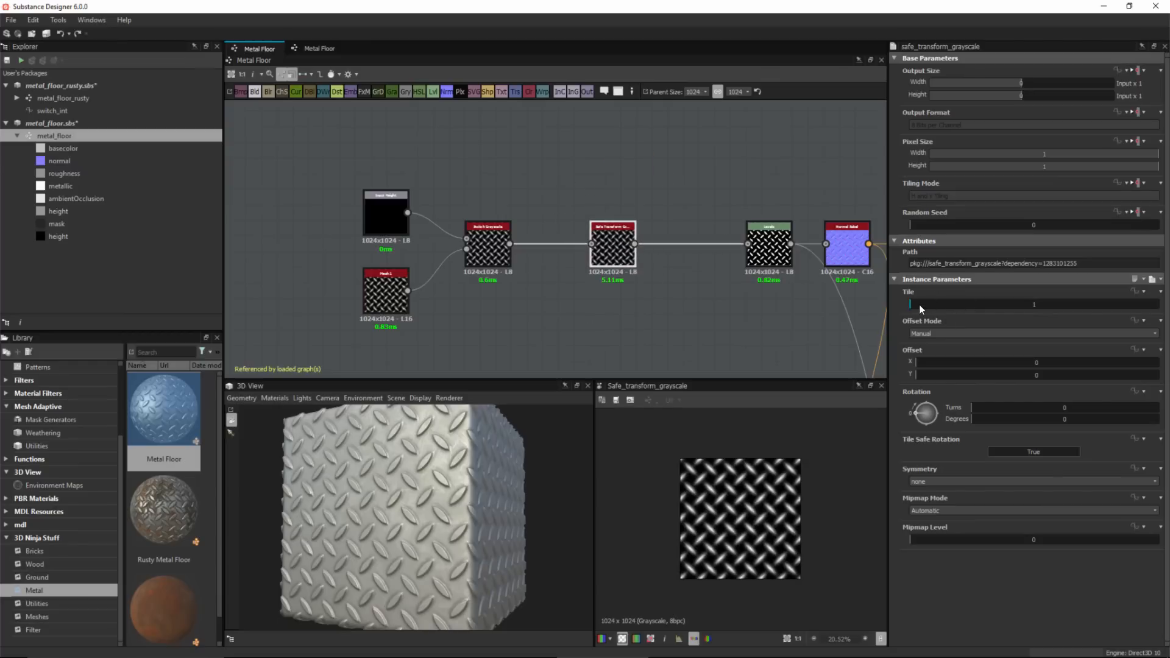
pyautogui.moveTo(921, 308); pyautogui.dragTo(890, 306)
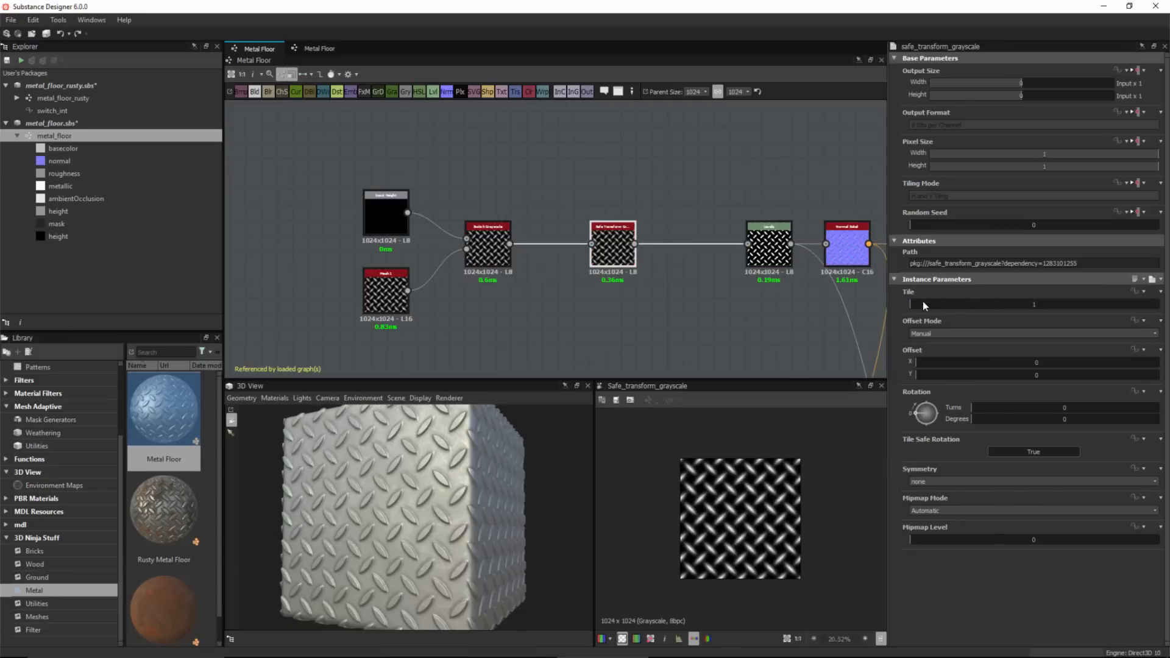
pyautogui.click(1141, 293)
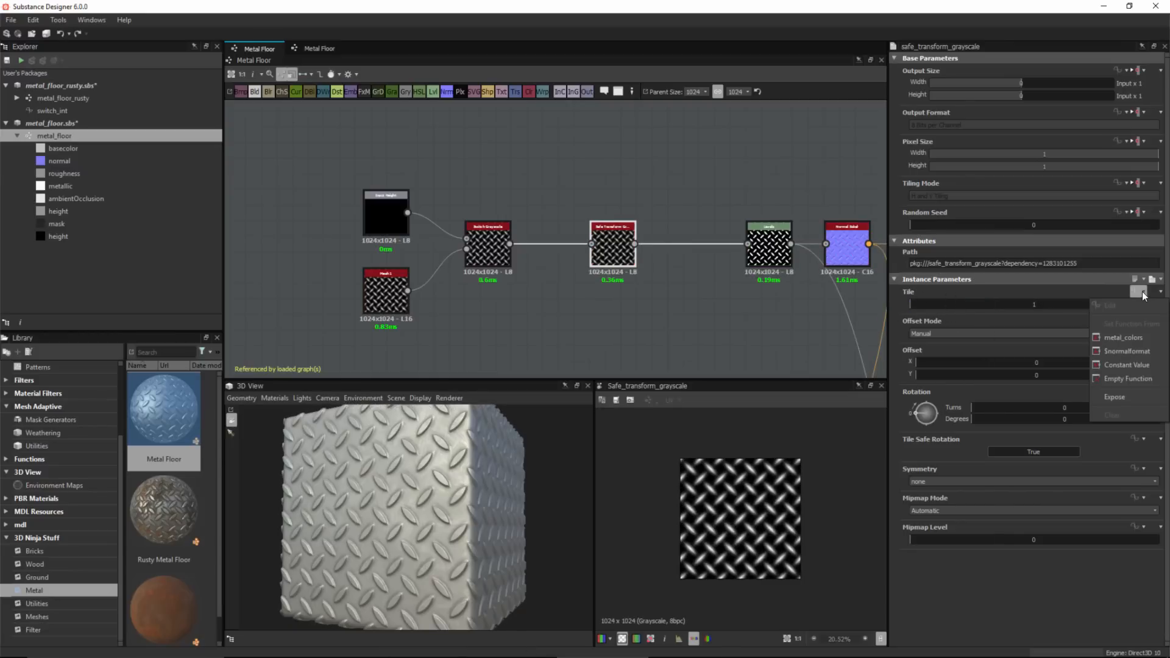
pyautogui.click(1114, 397)
pyautogui.click(606, 327)
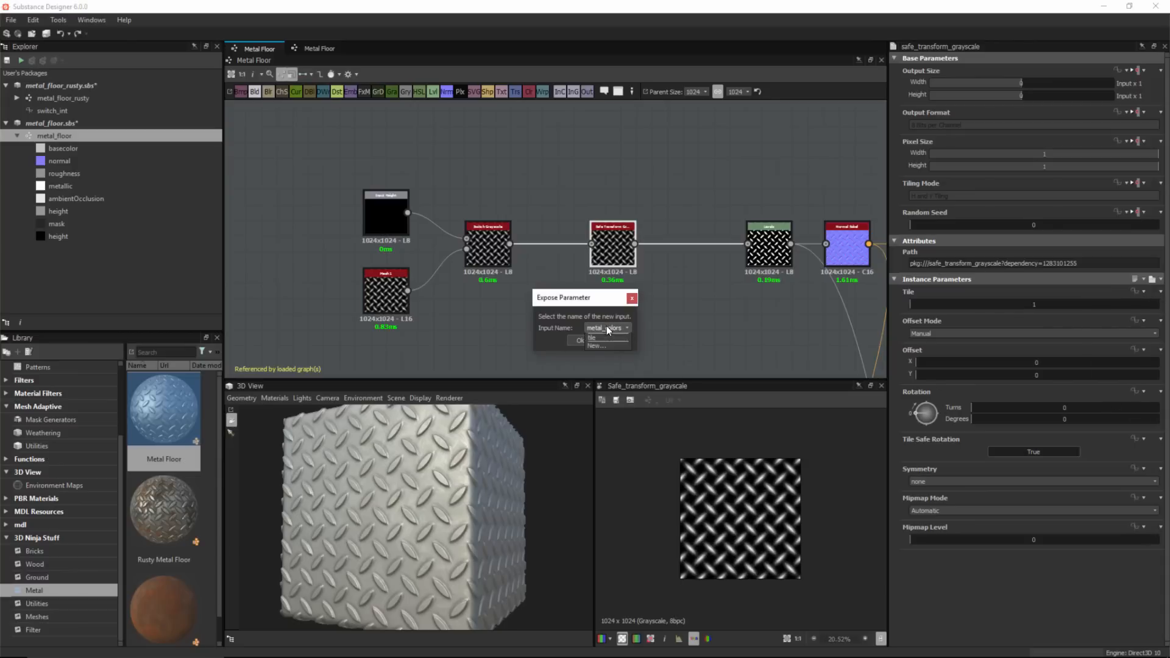
pyautogui.click(599, 354)
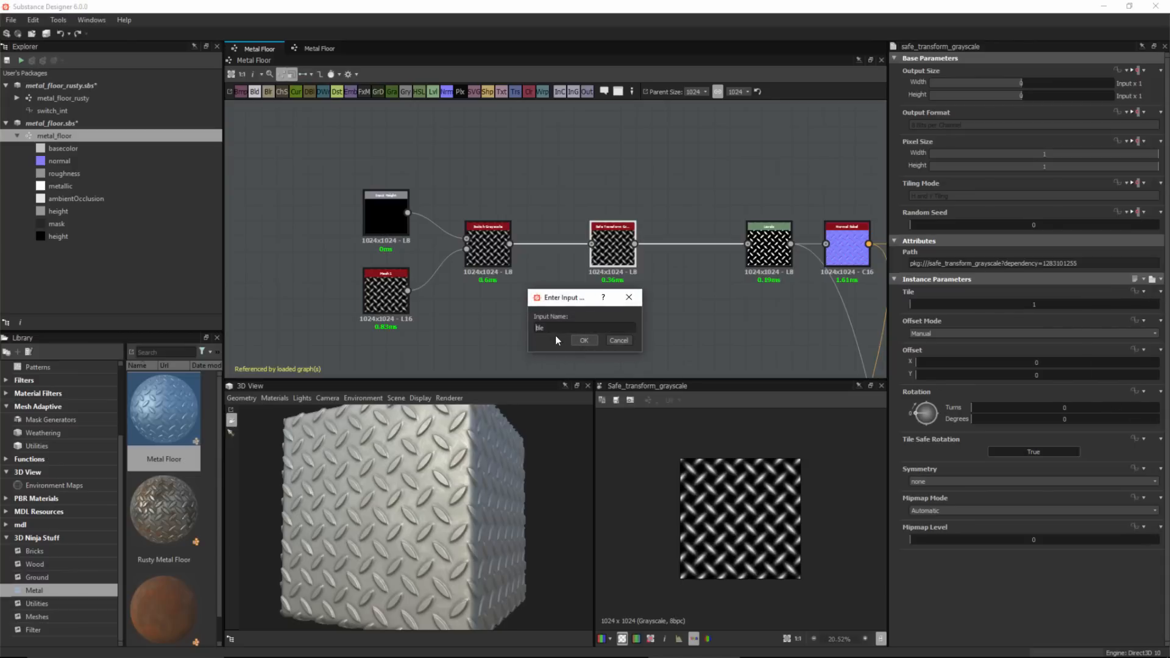
pyautogui.write('height_tile')
pyautogui.click(584, 341)
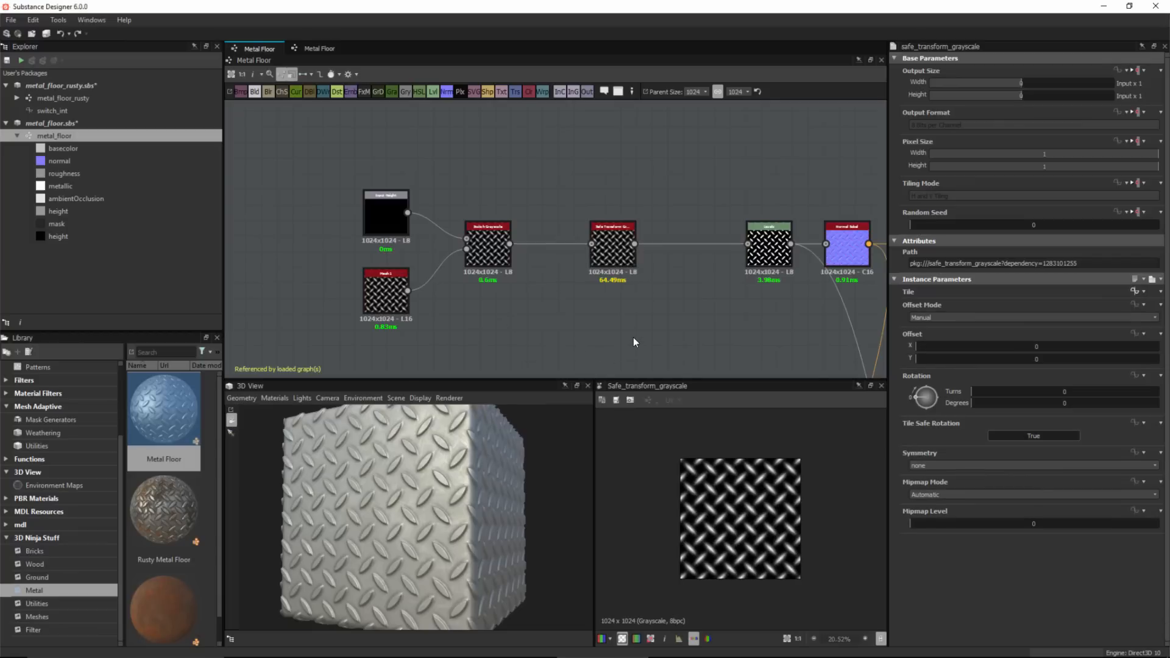
# Set the new Tile input parameter's label to Height Tile Amount in the graph's input parameters.
pyautogui.click(634, 341)
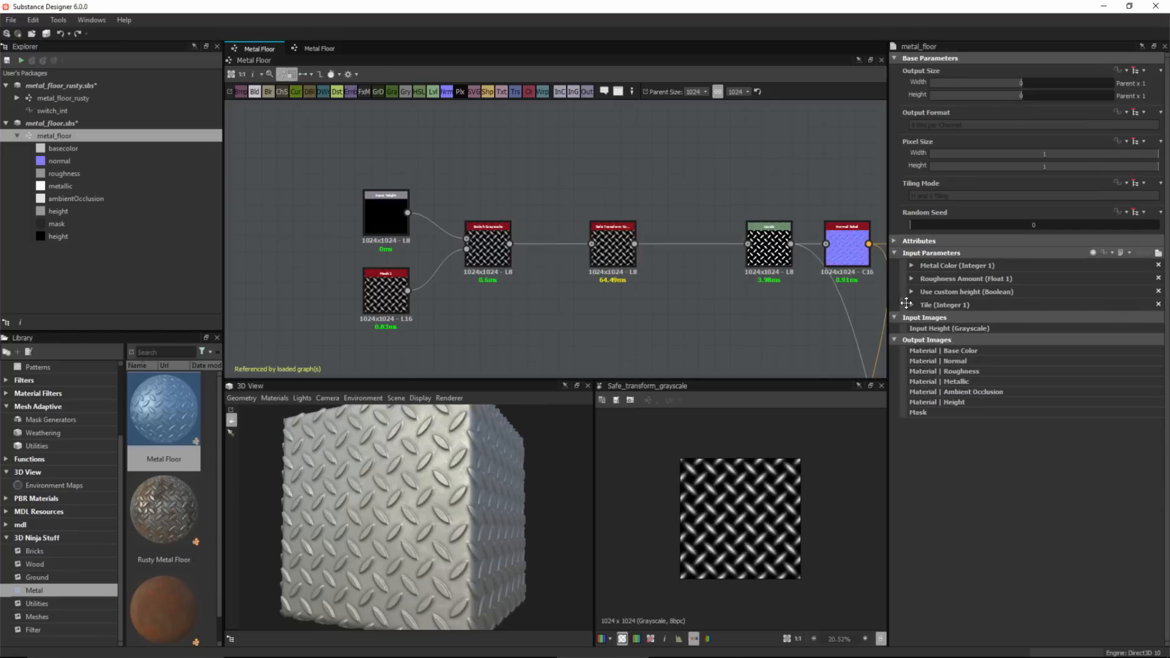
pyautogui.click(912, 305)
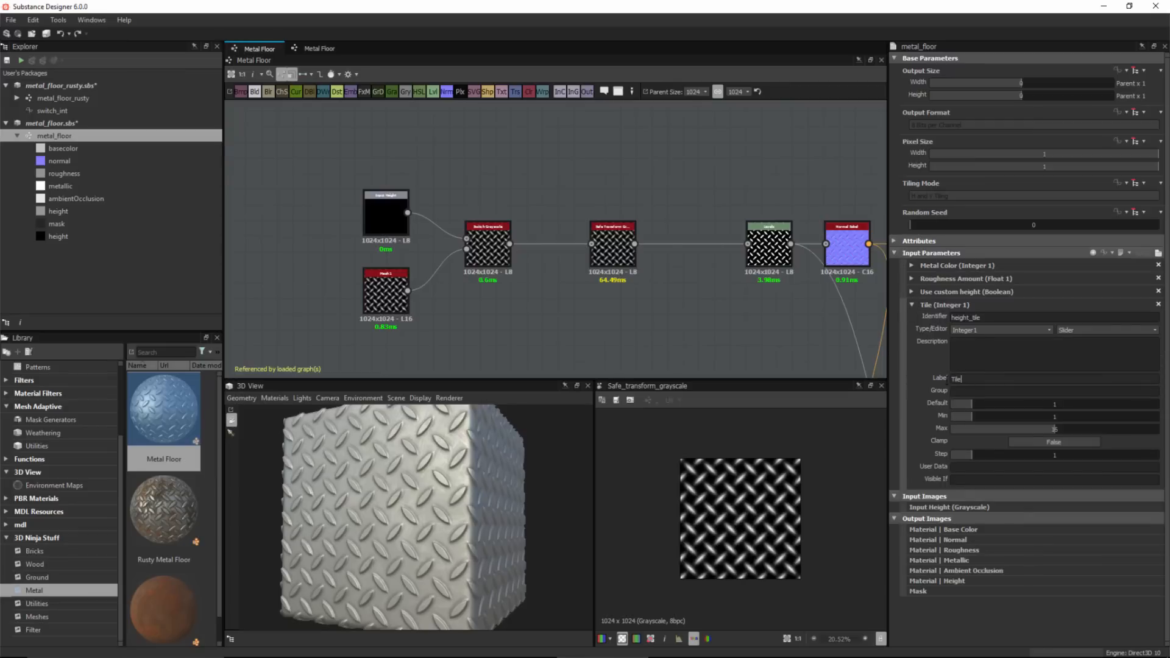
pyautogui.doubleClick(956, 379)
pyautogui.write('Height Tile m')
pyautogui.press('BackSpace')
pyautogui.press('BackSpace')
pyautogui.write('AAmount')
pyautogui.press('Return')
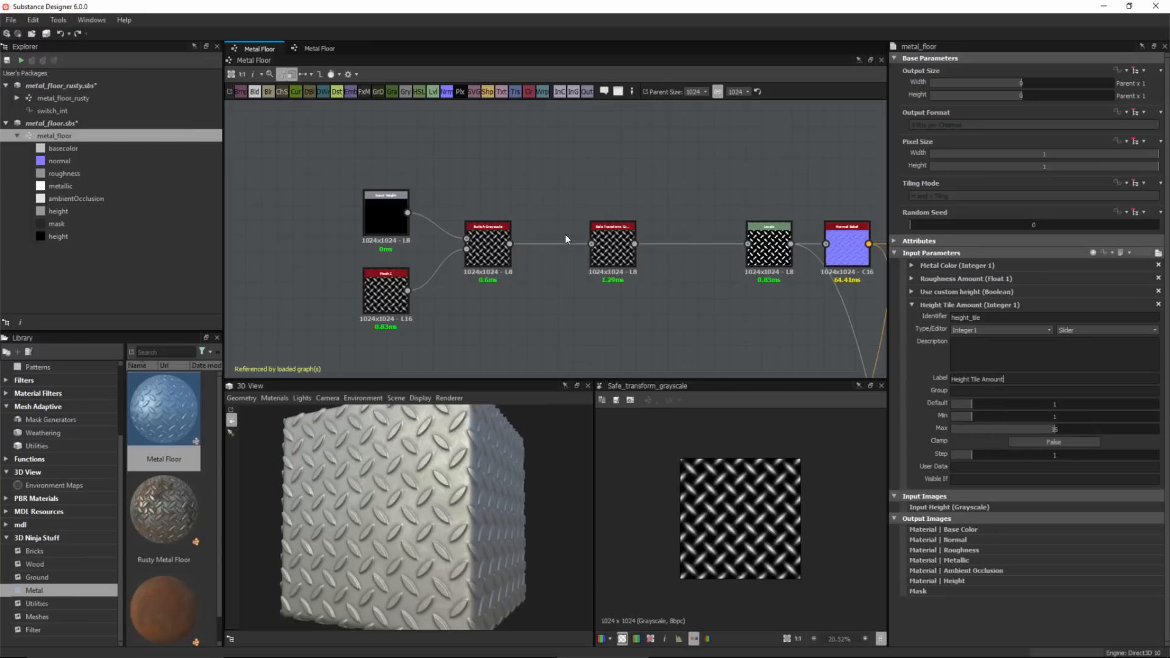
# Save the metal_floor package and open the Rusty Metal Floor graph.
pyautogui.scroll(-2, 588, 254)
pyautogui.moveTo(611, 281); pyautogui.dragTo(601, 284, button='middle')
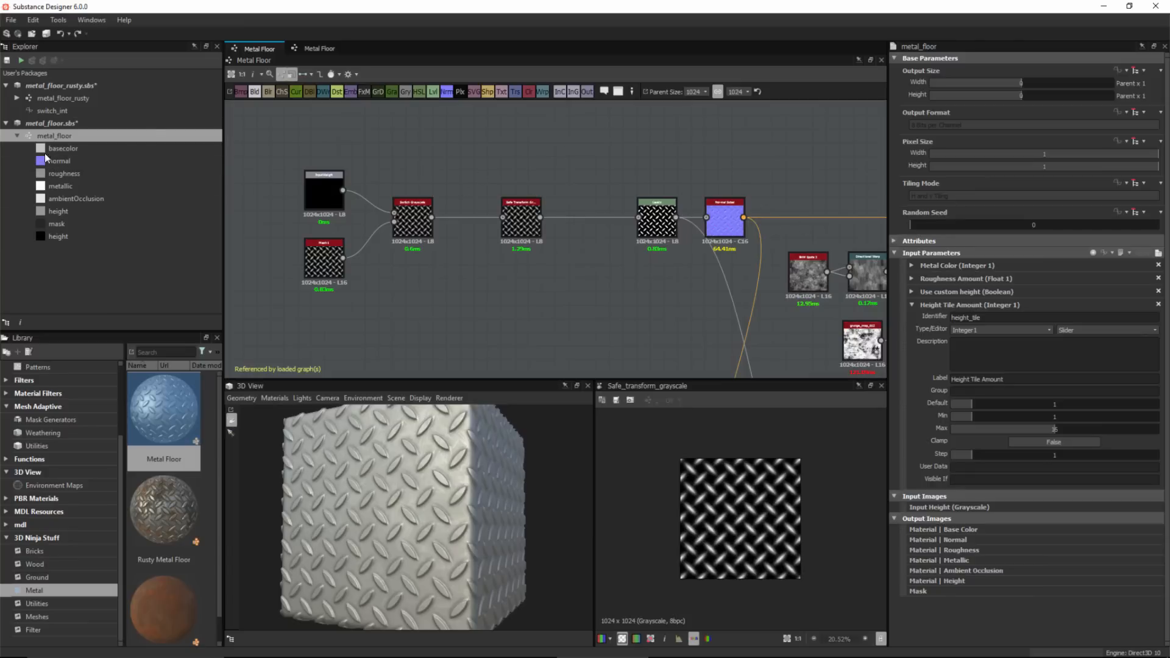
pyautogui.click(17, 135)
pyautogui.click(18, 125)
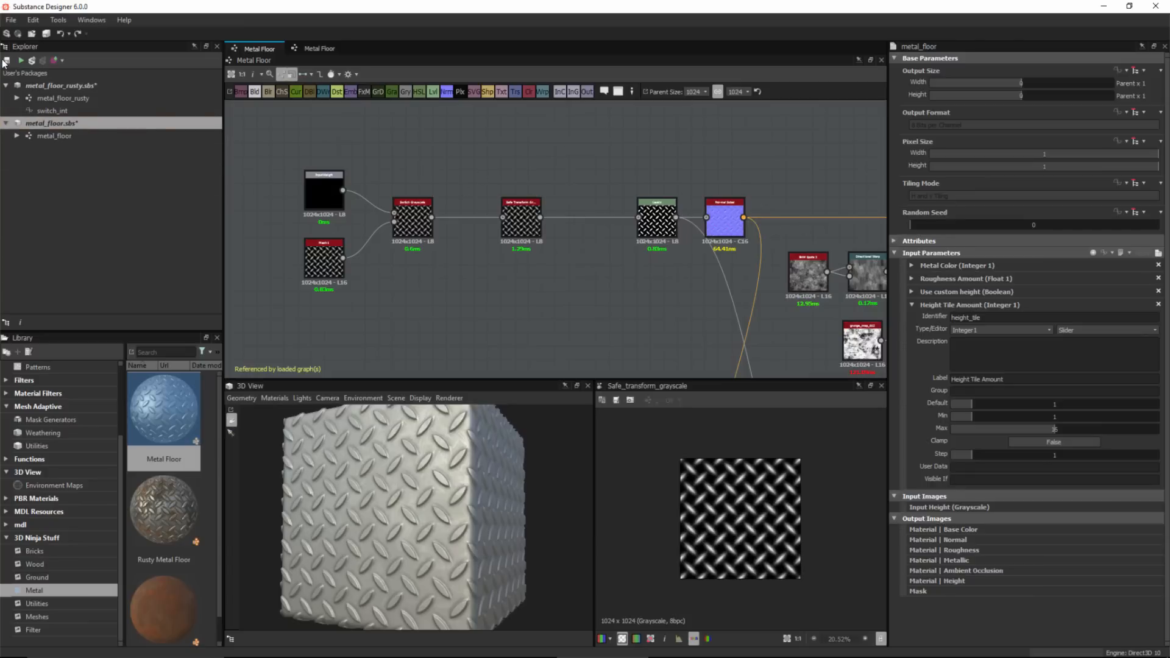
pyautogui.click(7, 59)
pyautogui.click(27, 98)
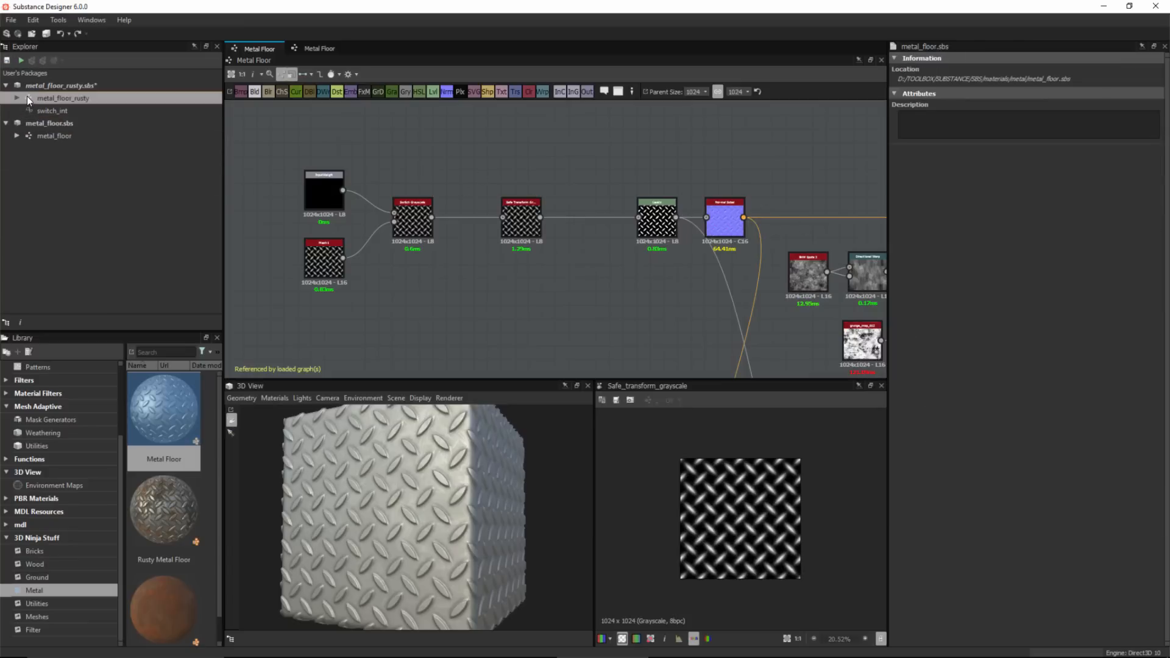
pyautogui.doubleClick(27, 97)
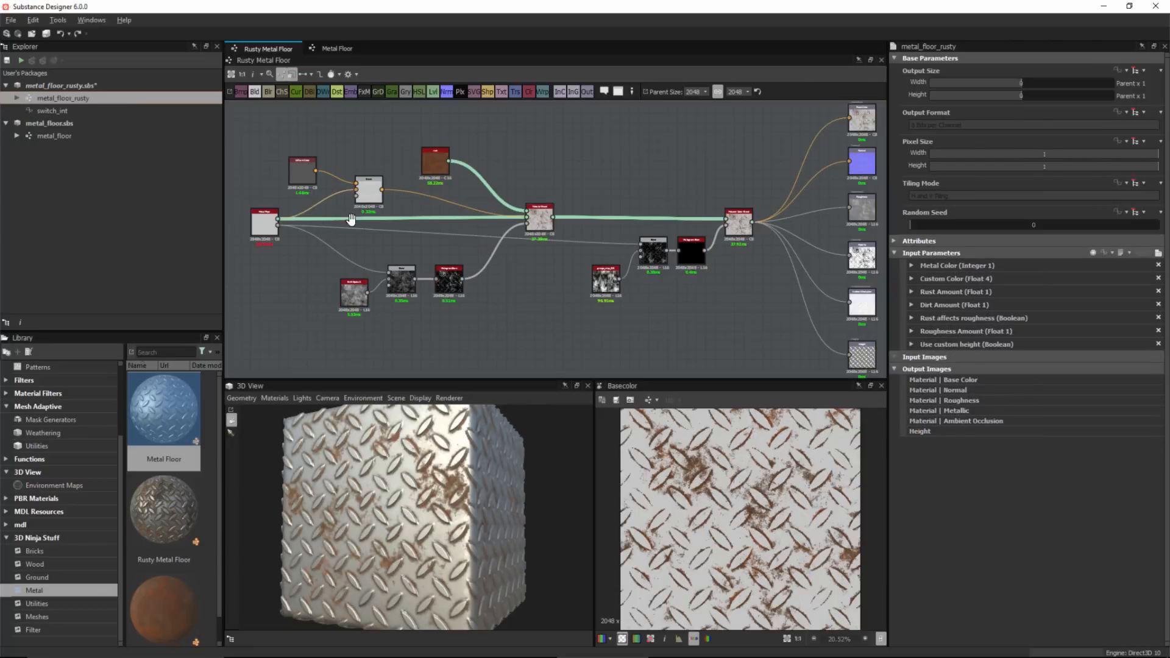
# Expose the Metal Floor node's Height Tile Amount parameter using the existing height_tile input.
pyautogui.scroll(5, 415, 331)
pyautogui.click(397, 250)
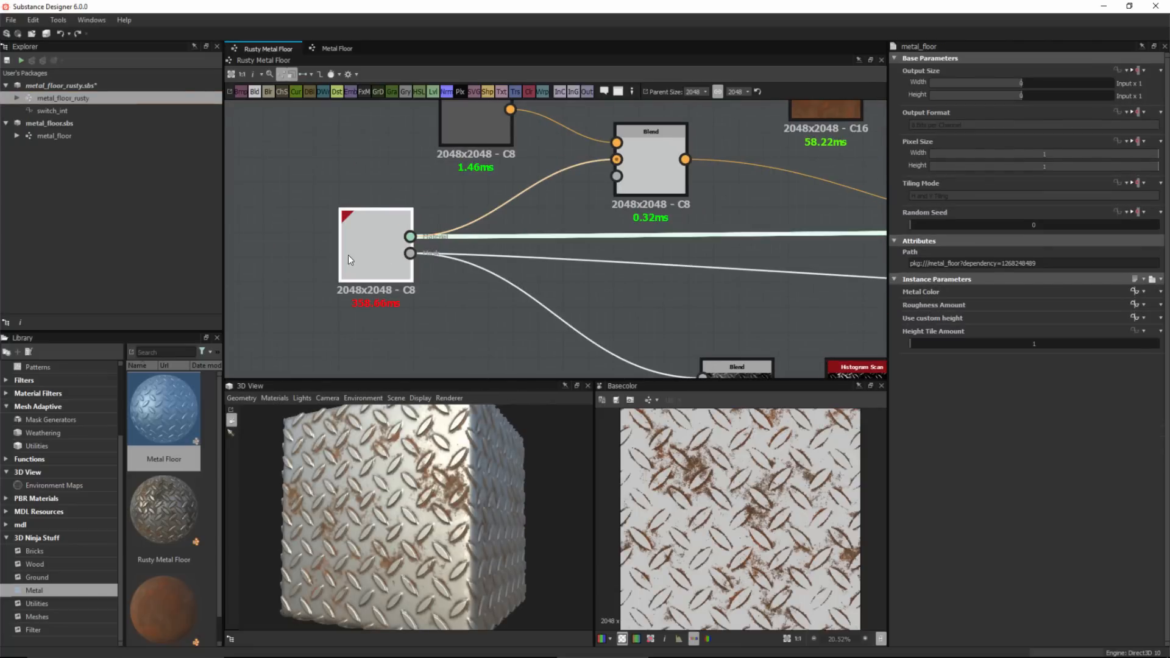
pyautogui.click(1144, 331)
pyautogui.click(1118, 436)
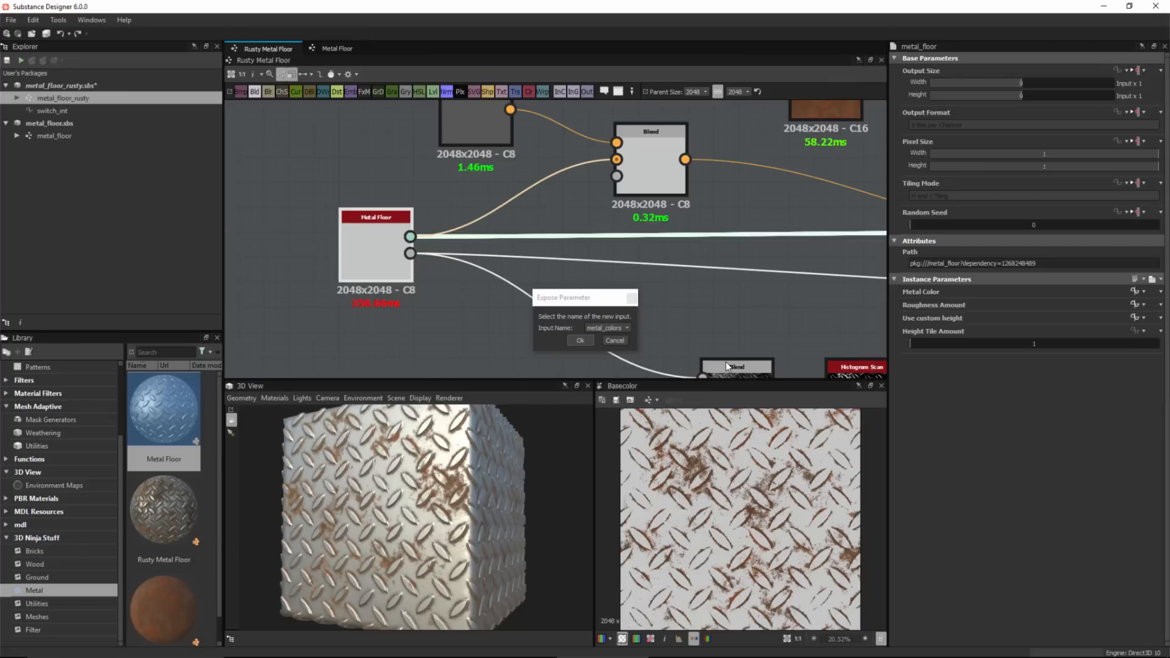
pyautogui.click(608, 329)
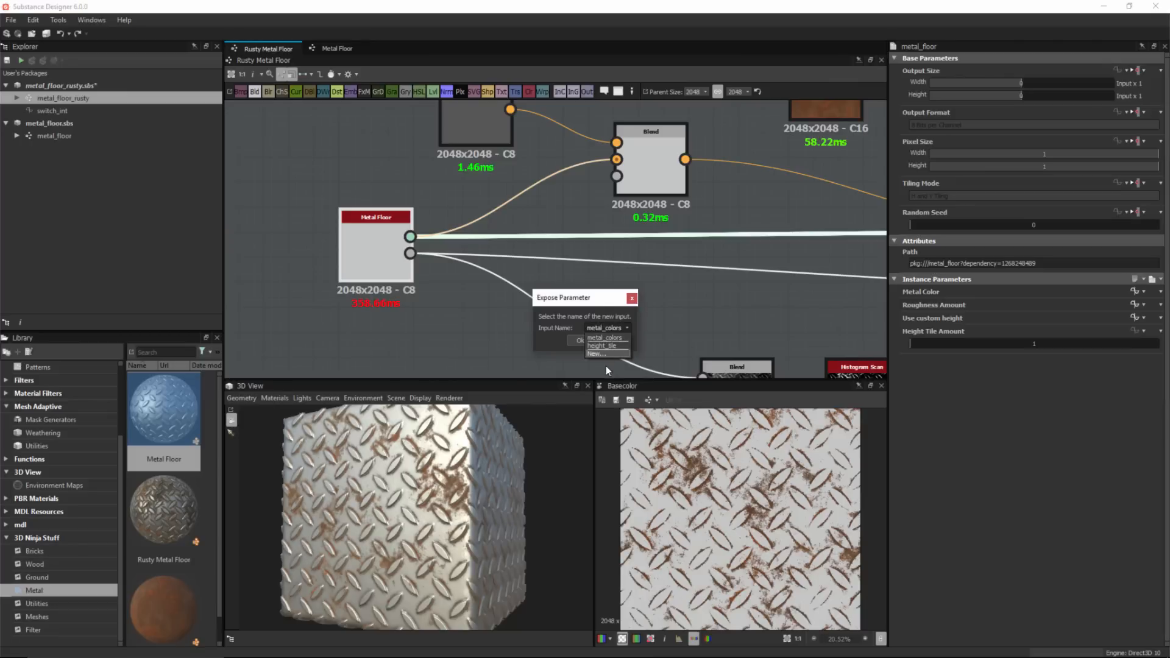
pyautogui.click(606, 345)
pyautogui.click(587, 341)
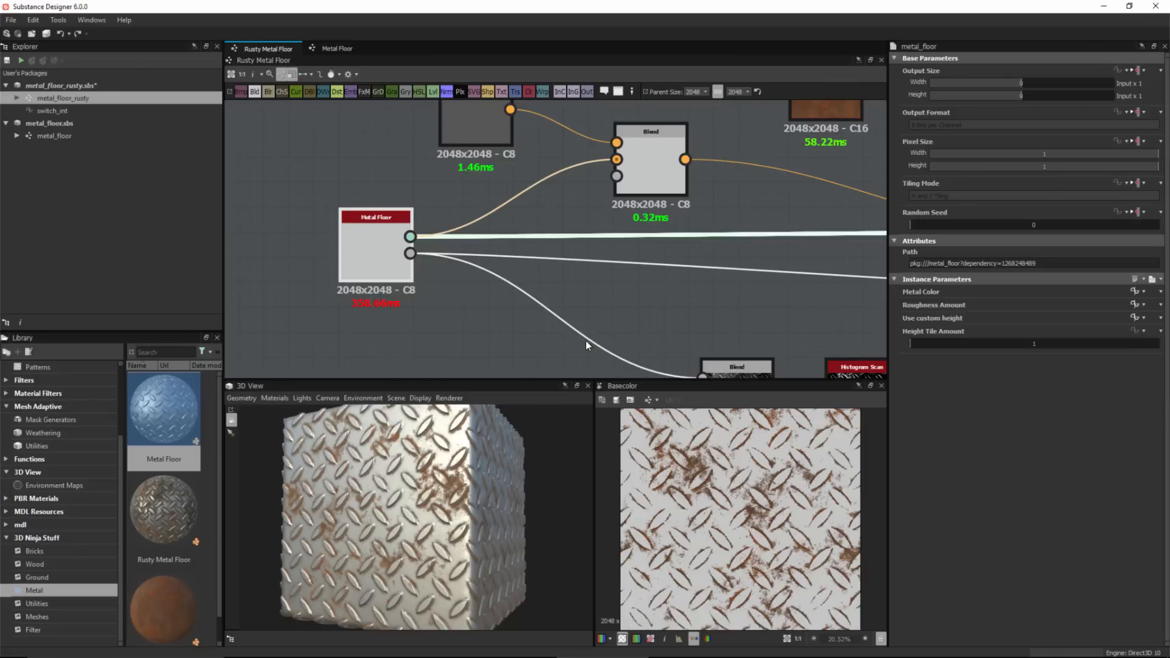
# Move Height Tile Amount below Dirt Amount in the graph's input parameter list and preview the parameter layout.
pyautogui.click(478, 308)
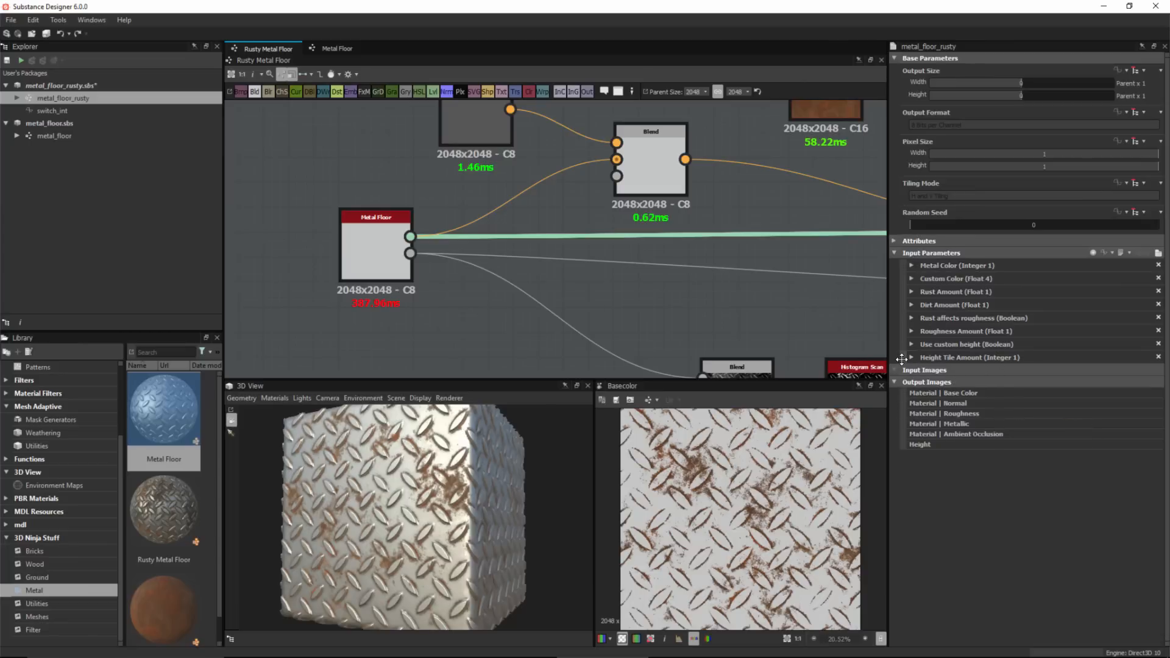
pyautogui.moveTo(902, 358); pyautogui.dragTo(915, 320)
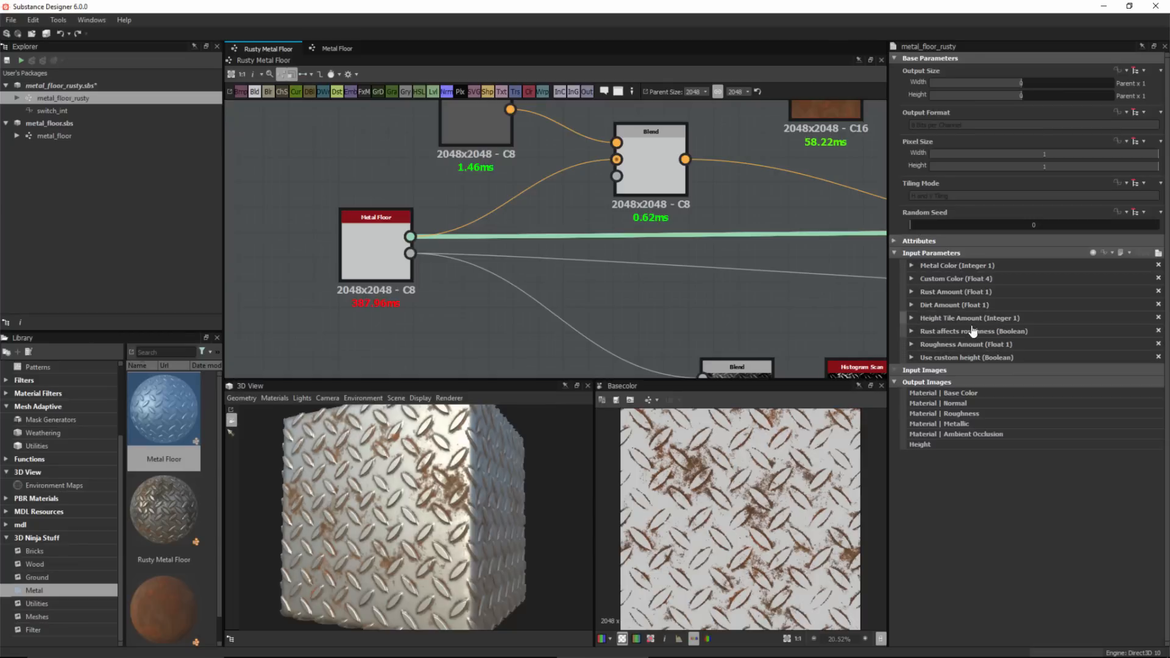
pyautogui.click(1158, 254)
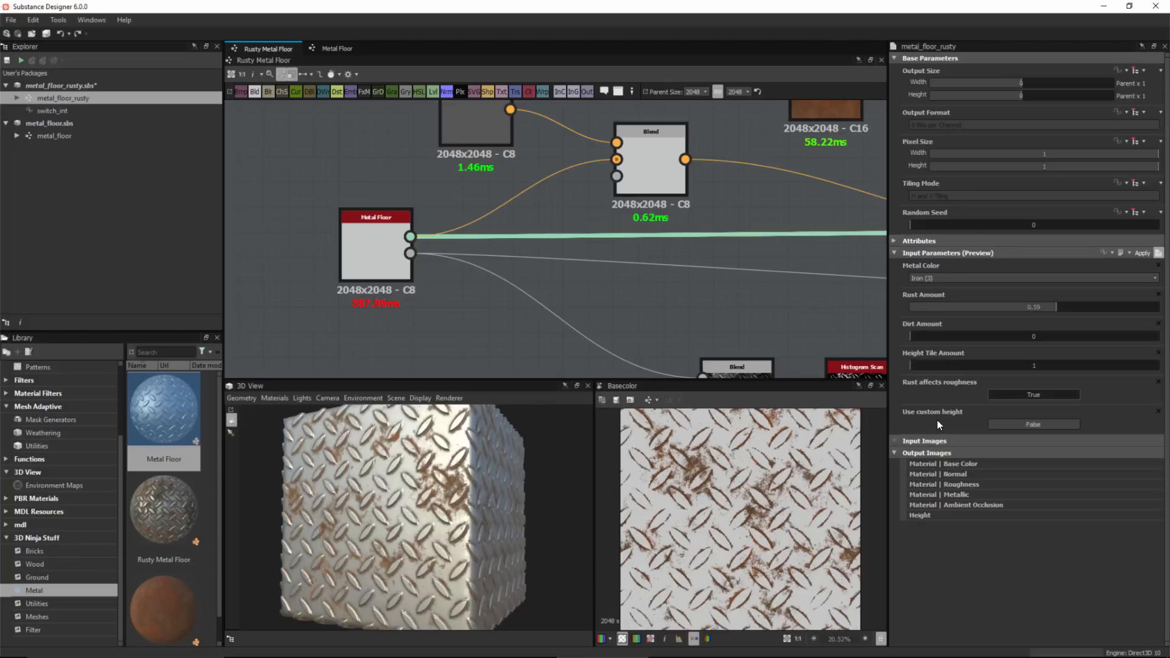
pyautogui.click(1158, 253)
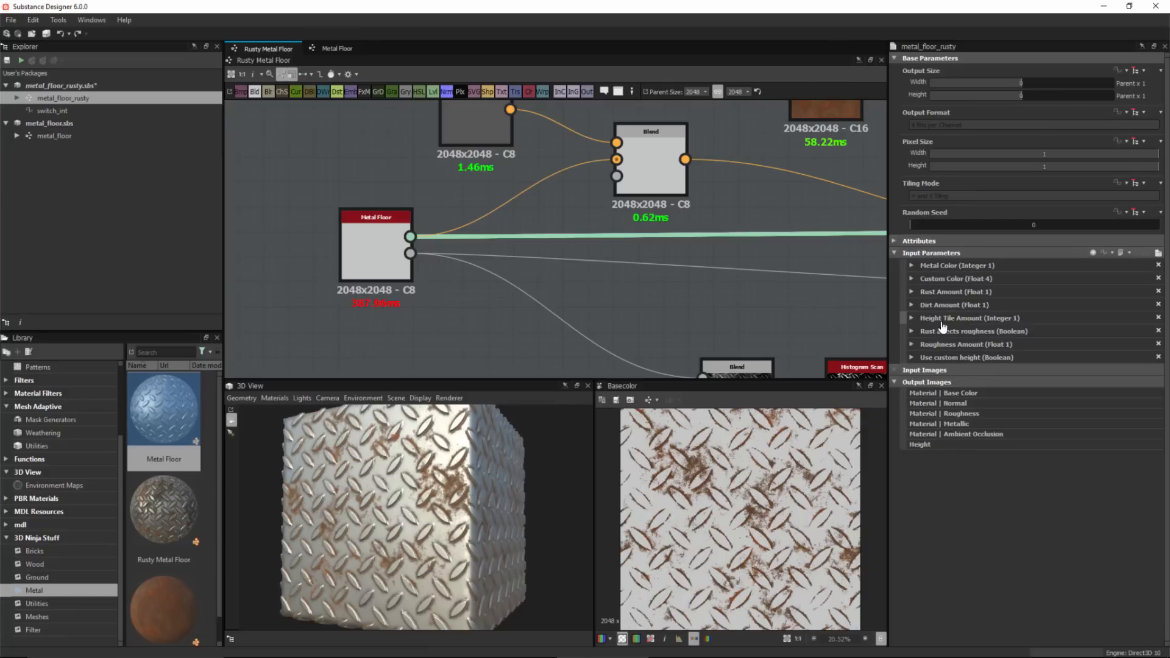
# Assign the Height Tile Amount parameter to a group named Height Controls.
pyautogui.click(912, 318)
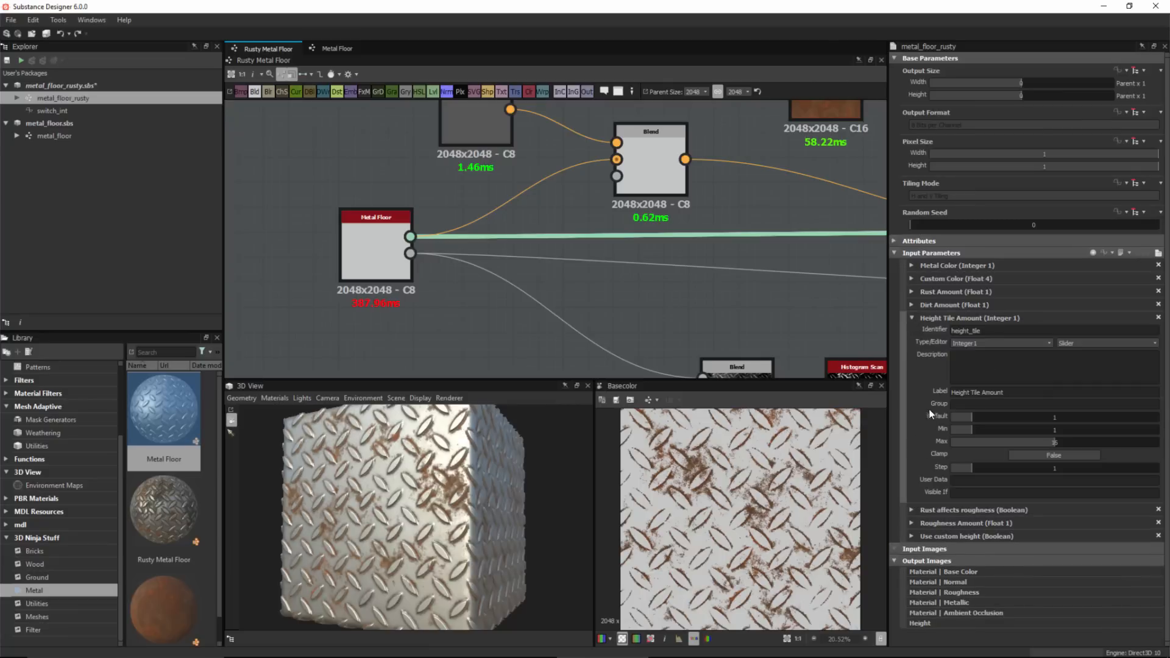
pyautogui.write('Height Controls')
pyautogui.press('Return')
pyautogui.hotkey('ctrl', 'c')
# Change the Height Tile Amount parameter's label to Tile Amount.
pyautogui.click(1011, 391)
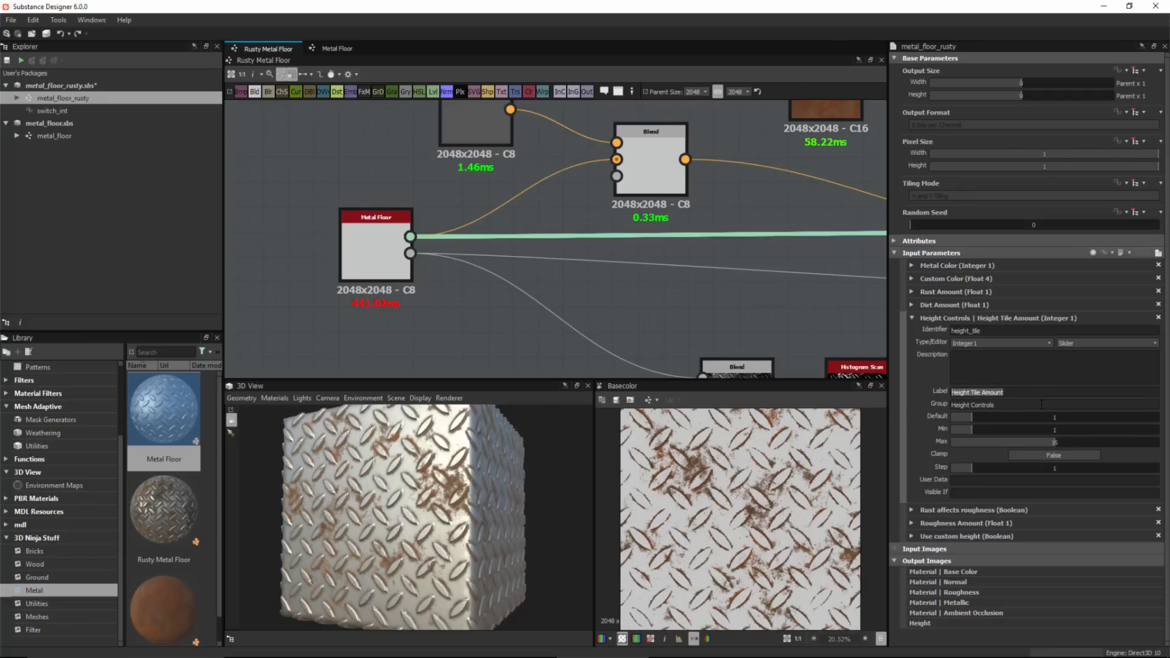
pyautogui.write('Tile Amount')
pyautogui.press('Return')
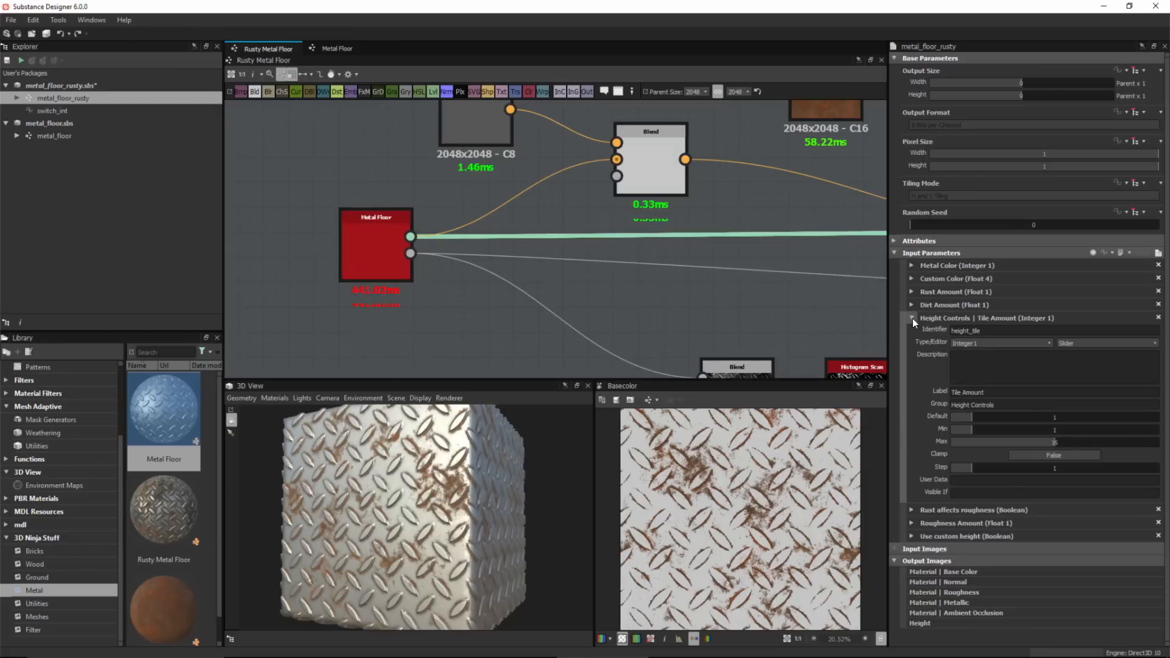
pyautogui.click(913, 318)
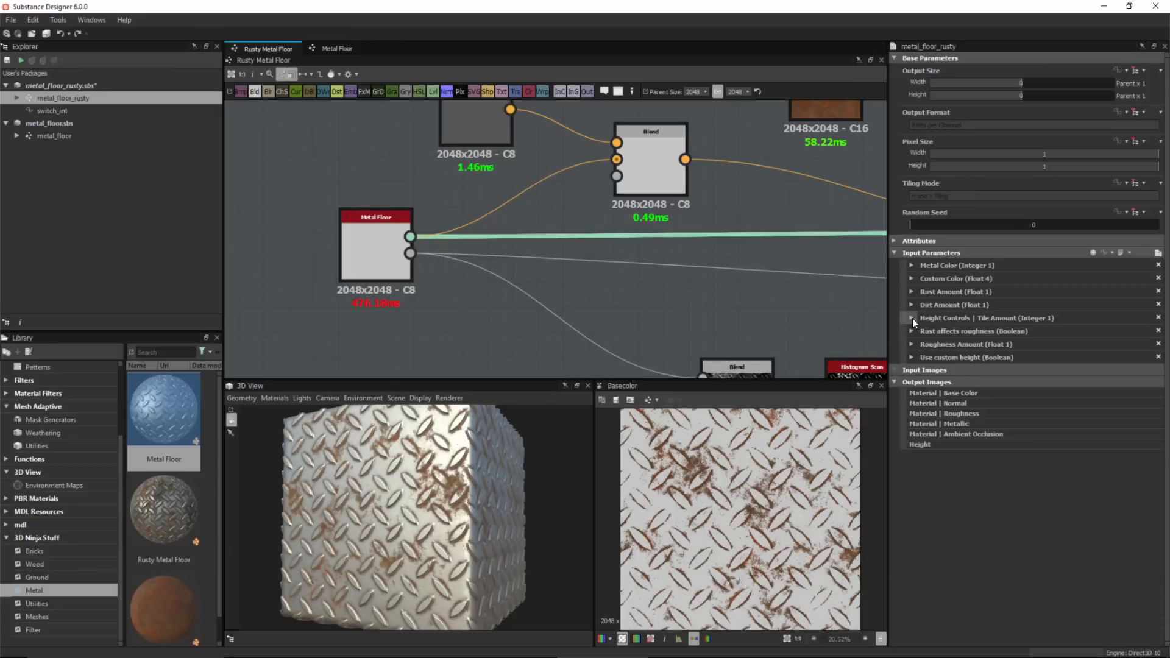
# Assign the Use custom height parameter to the Height Controls group and change its label to Use custom map.
pyautogui.click(912, 358)
pyautogui.click(975, 443)
pyautogui.hotkey('ctrl', 'v')
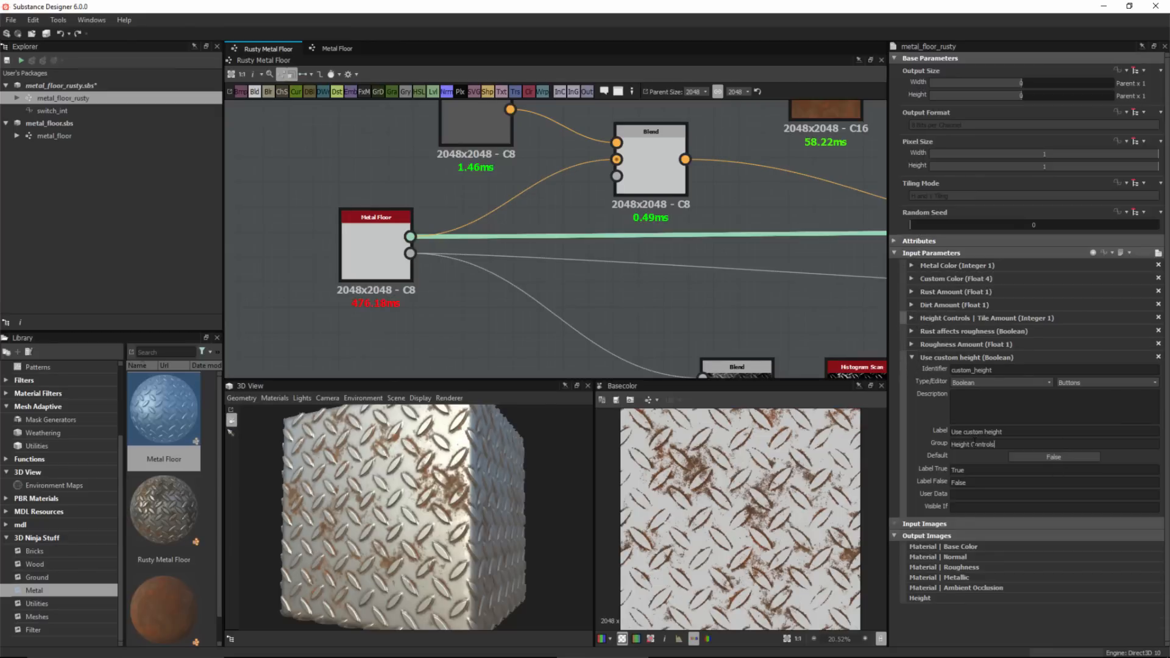
pyautogui.press('Return')
pyautogui.doubleClick(994, 432)
pyautogui.write('map')
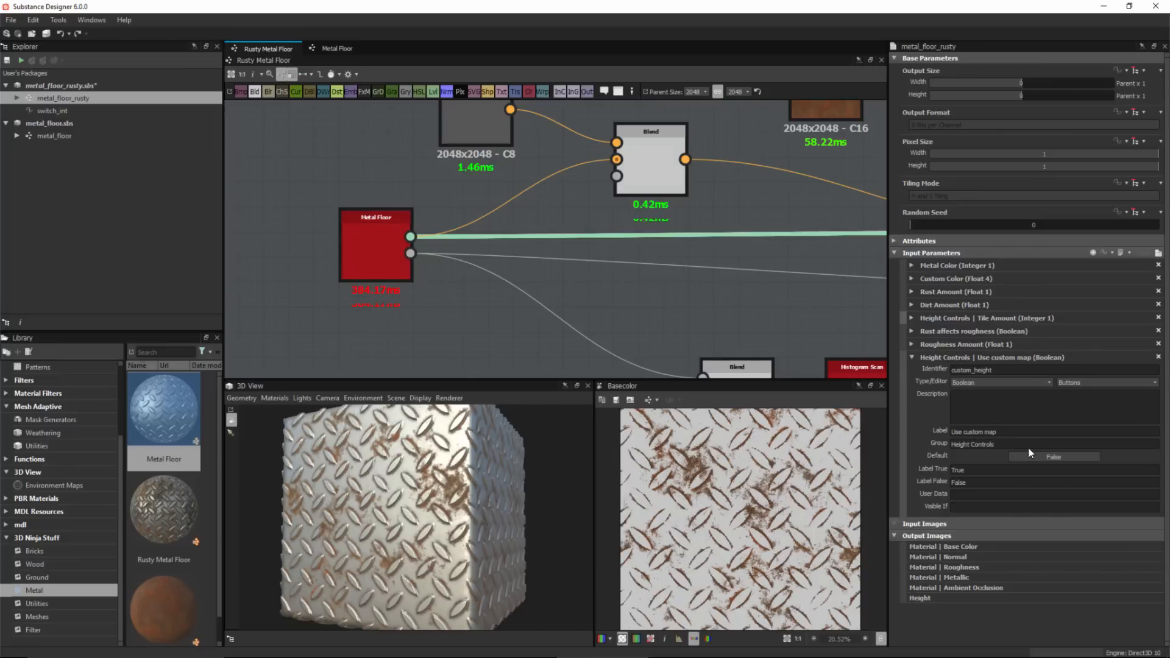
# Preview the input parameter layout and open the Height Controls group to check its contents.
pyautogui.click(915, 358)
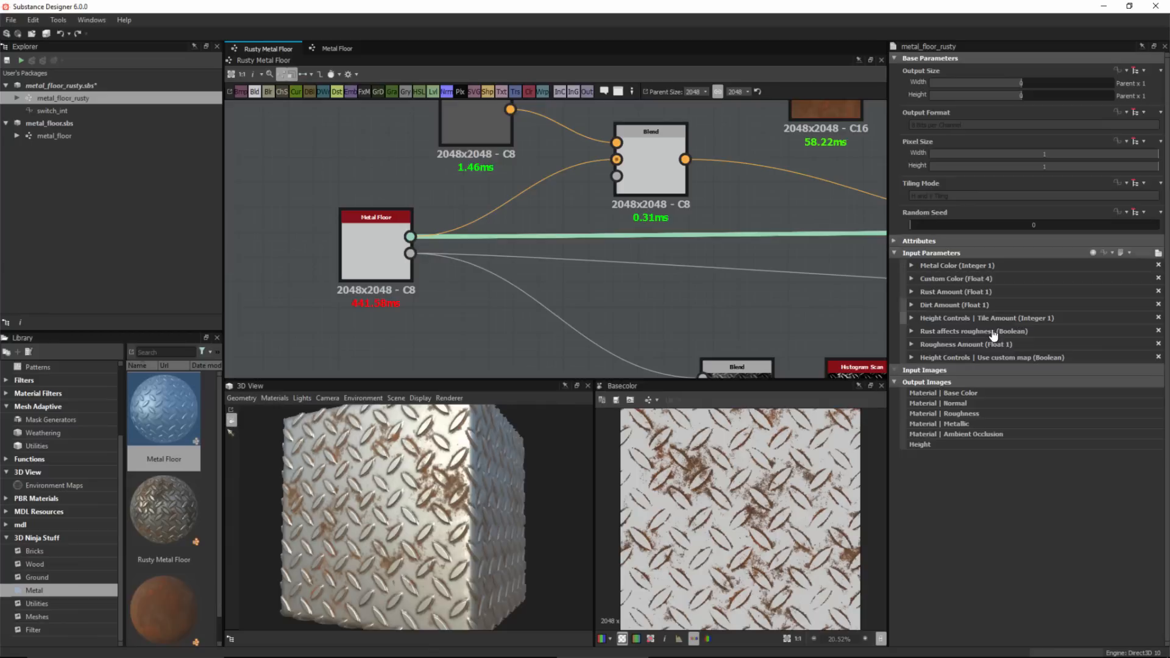
pyautogui.click(1158, 253)
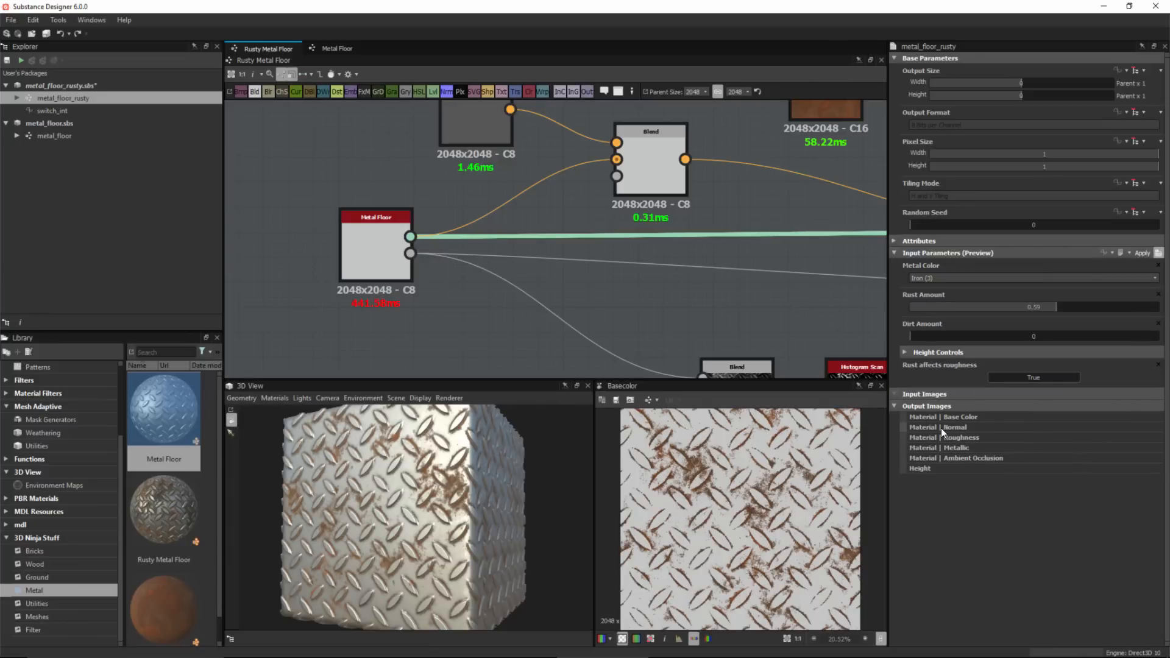
pyautogui.click(906, 355)
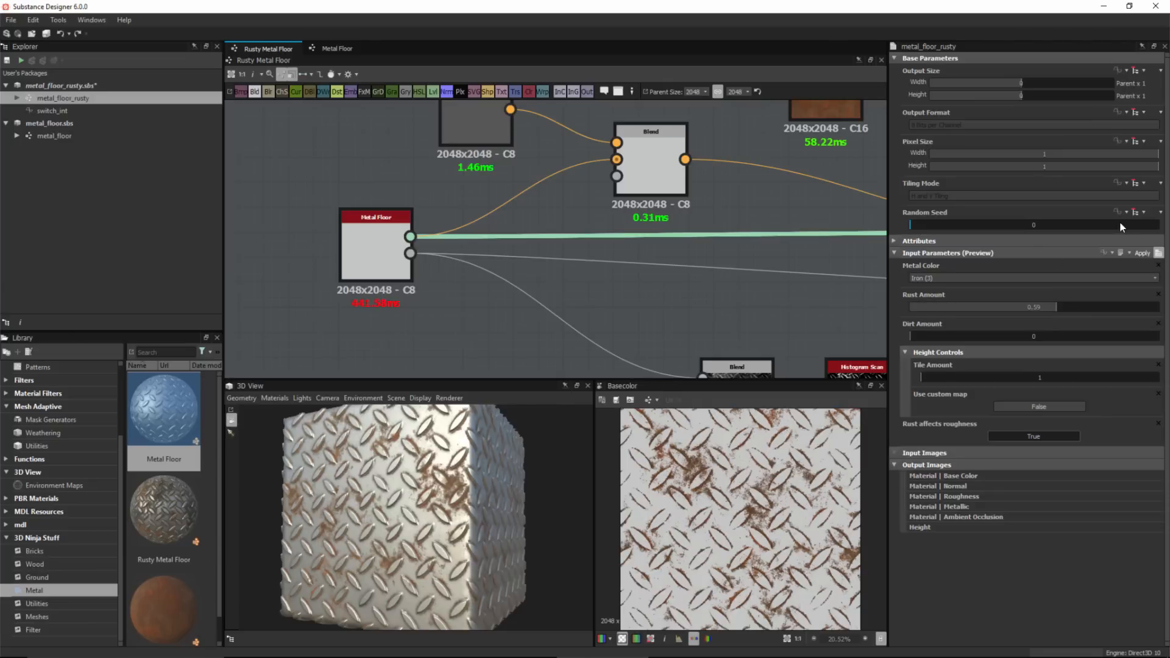
pyautogui.click(1158, 253)
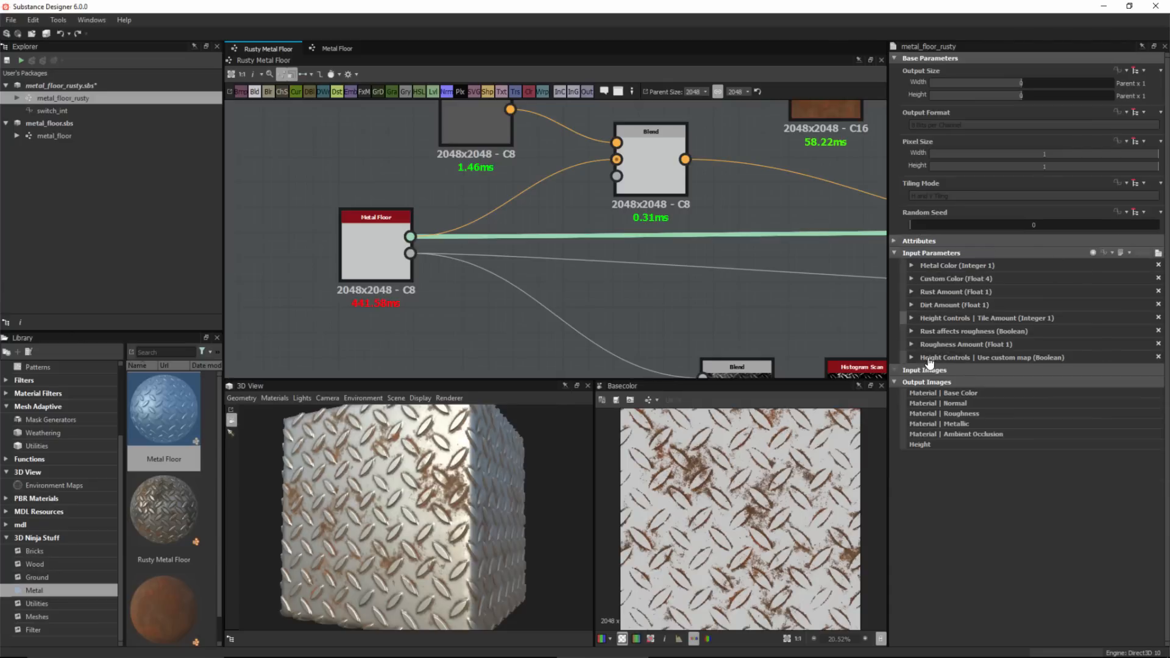
# Assign the Rust Amount parameter to a new group named Rust Controls and shorten its label to Amount.
pyautogui.click(912, 292)
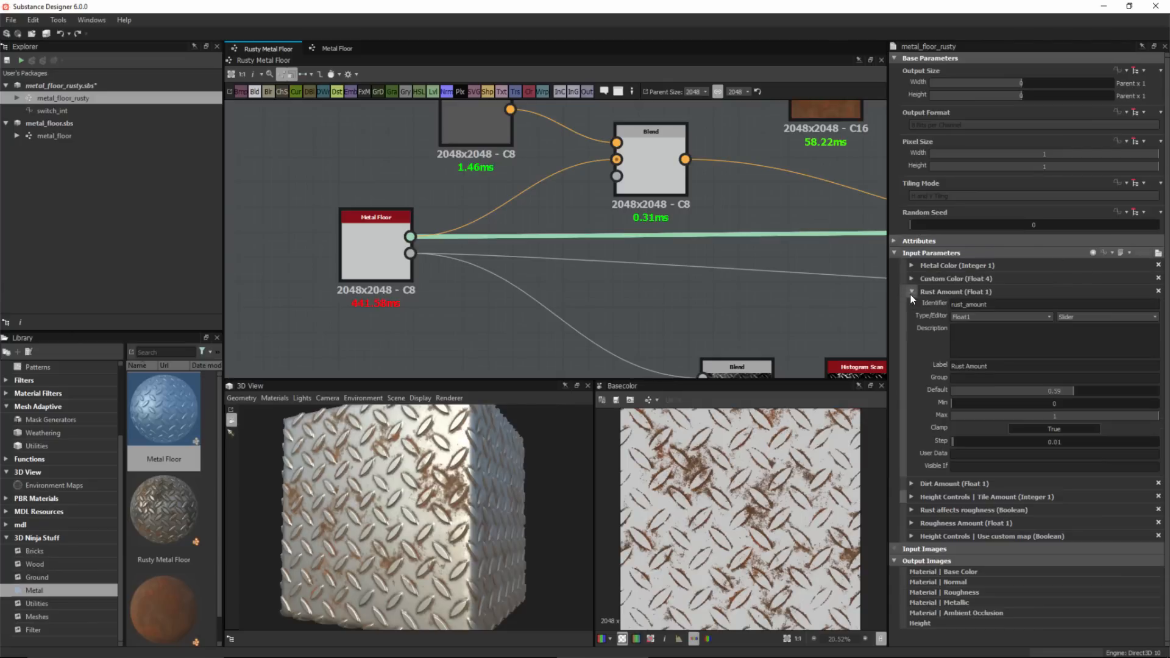
pyautogui.write('Run')
pyautogui.write('t Controls')
pyautogui.press('Return')
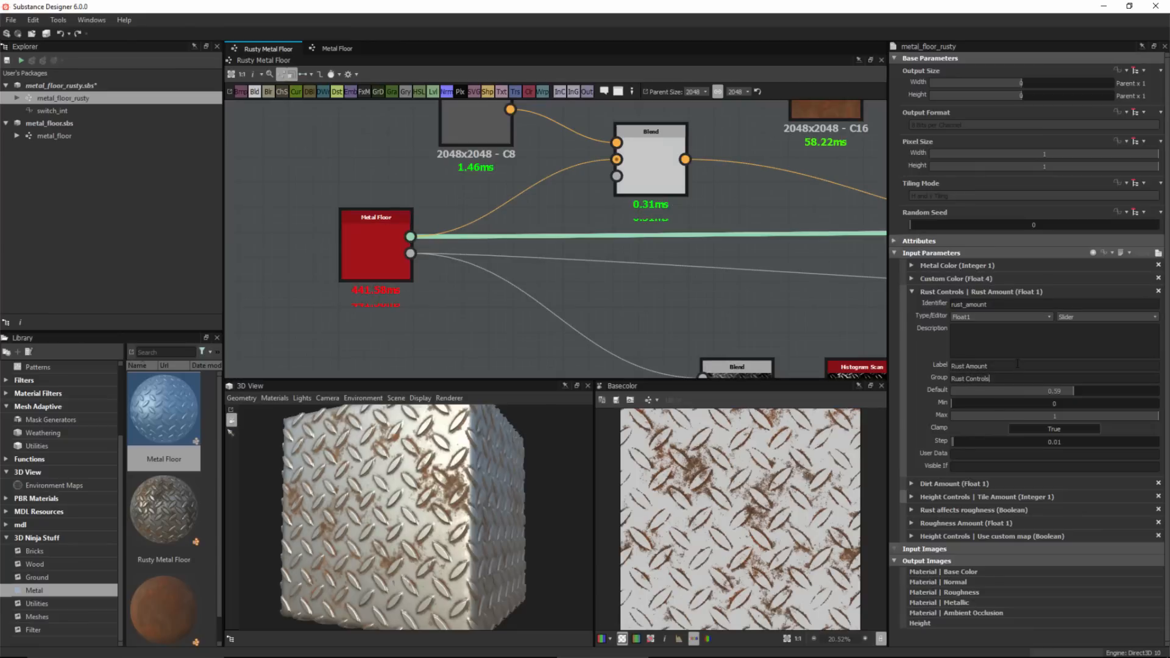
pyautogui.moveTo(1018, 365); pyautogui.dragTo(921, 368)
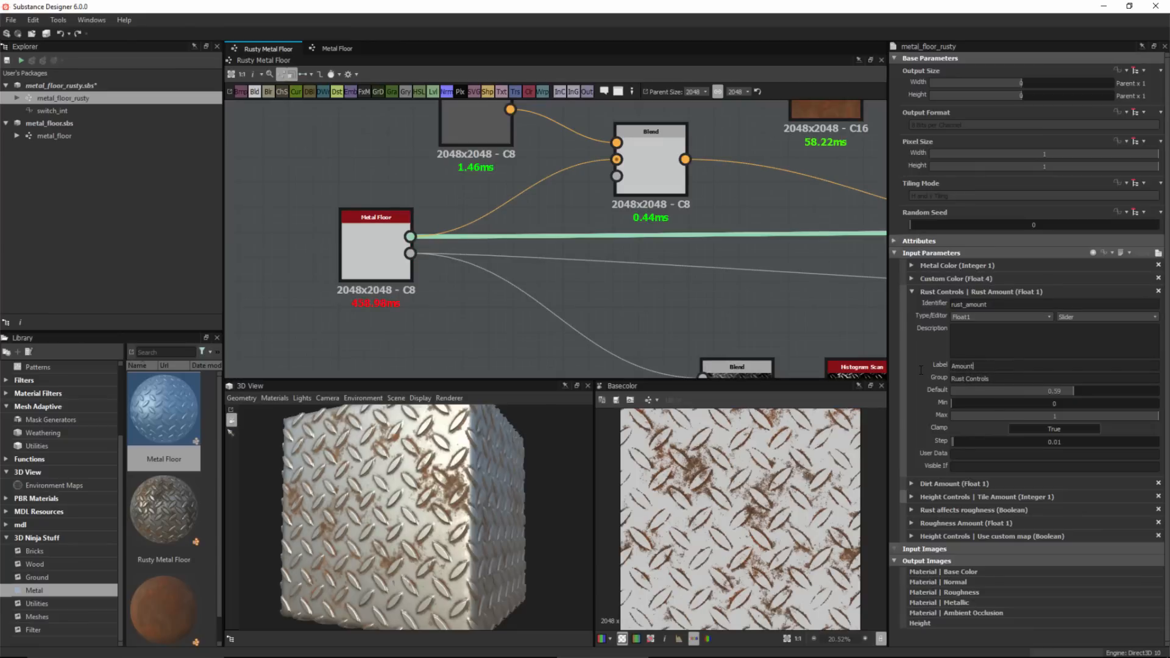
pyautogui.press('Return')
pyautogui.click(913, 293)
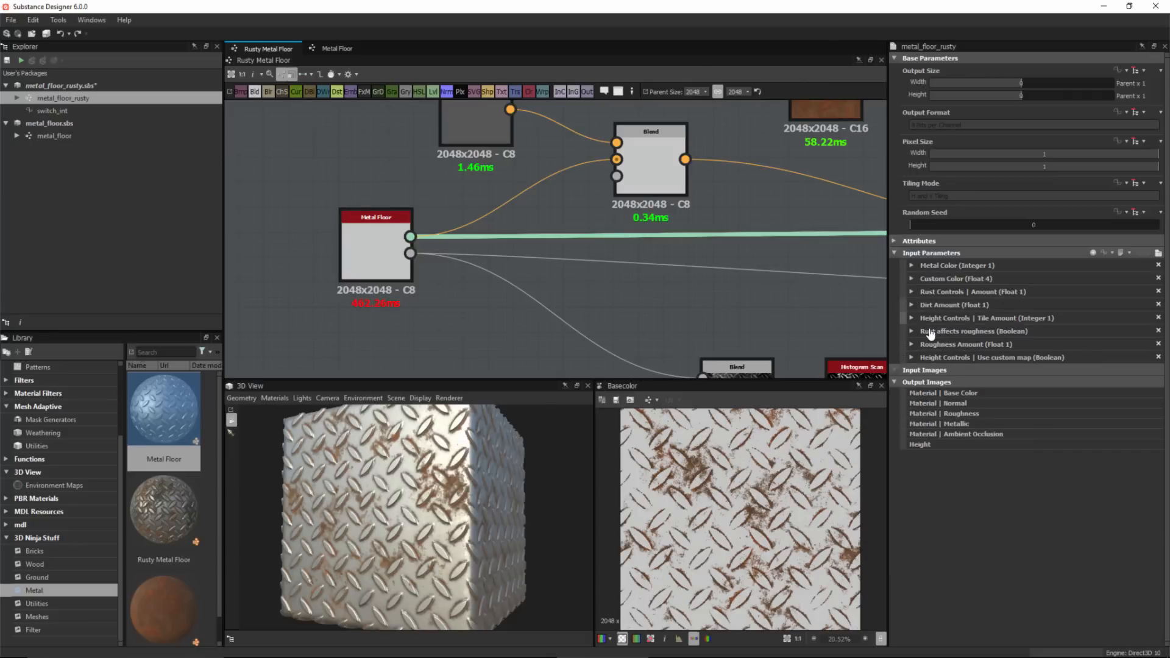
# Reorder the parameter list so Rust affects roughness and Roughness Amount sit directly below Rust Amount.
pyautogui.moveTo(903, 343); pyautogui.dragTo(909, 301)
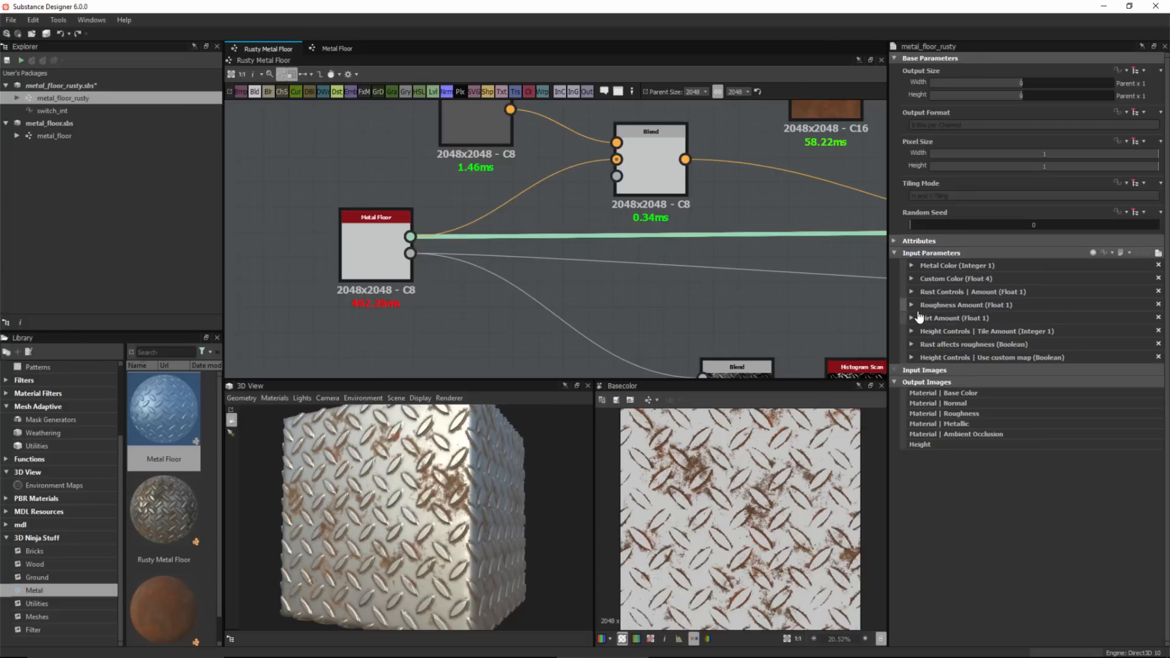
pyautogui.click(913, 305)
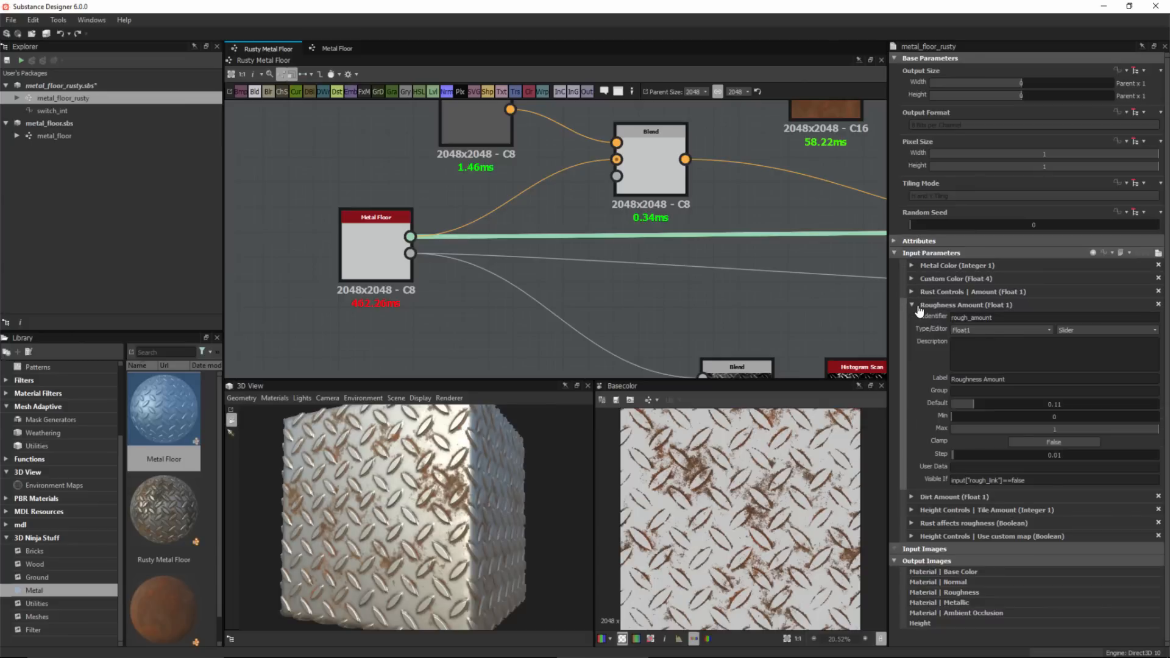
pyautogui.click(913, 305)
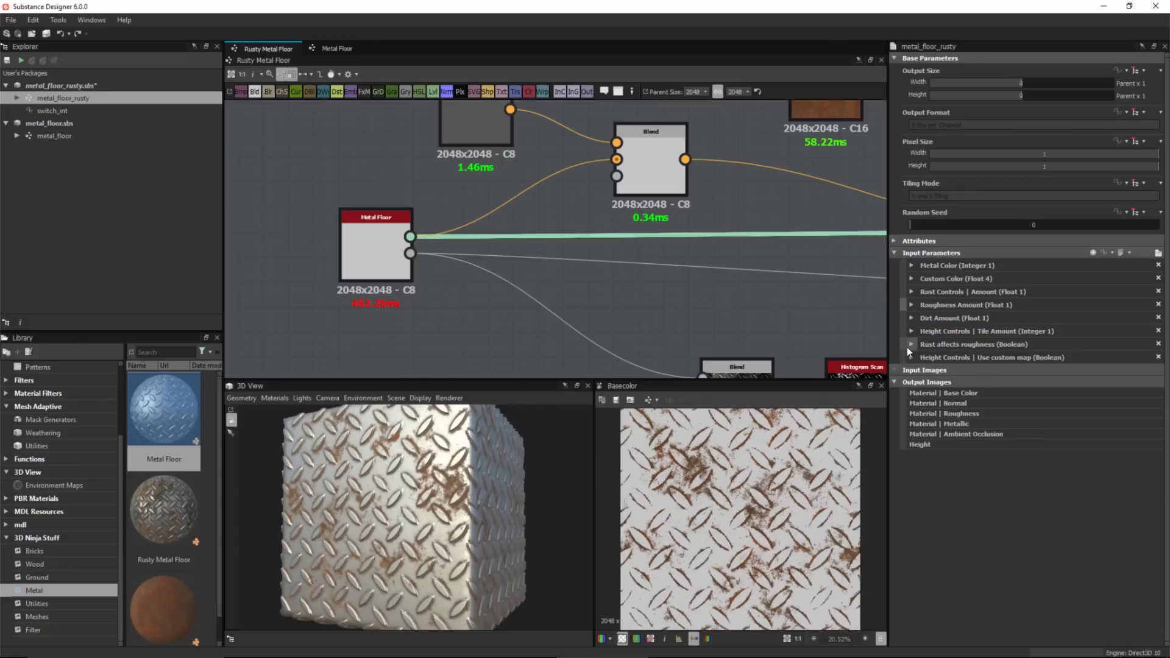
pyautogui.moveTo(904, 332); pyautogui.dragTo(908, 307)
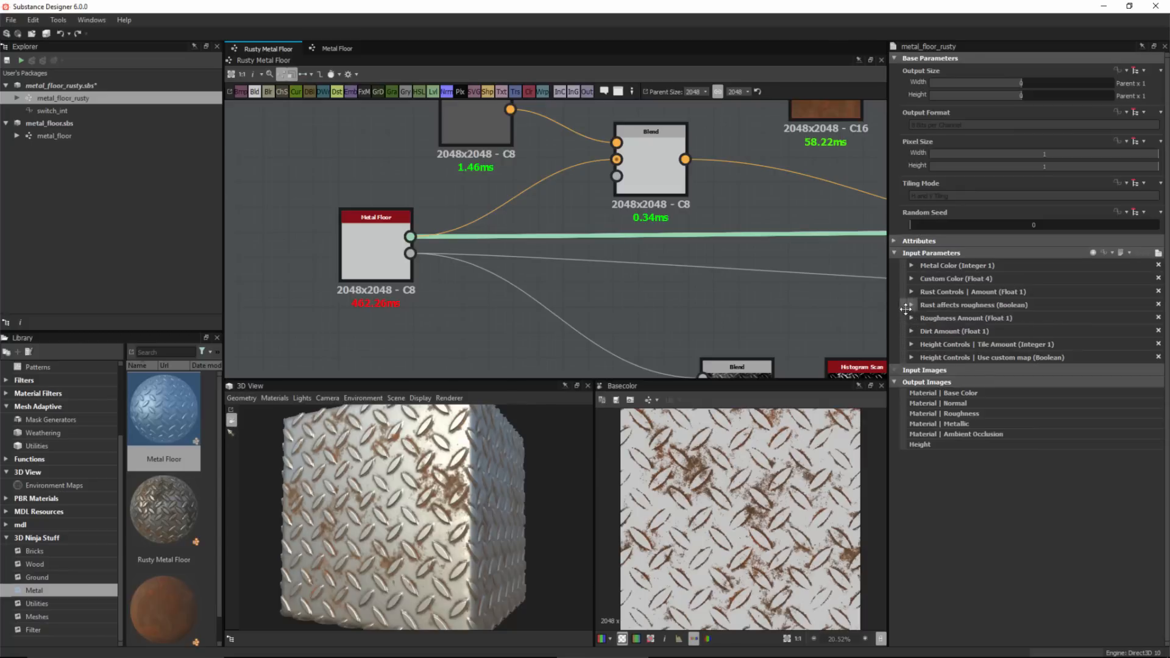
# Assign the Rust affects roughness parameter to the Rust Controls group.
pyautogui.click(912, 306)
pyautogui.click(970, 390)
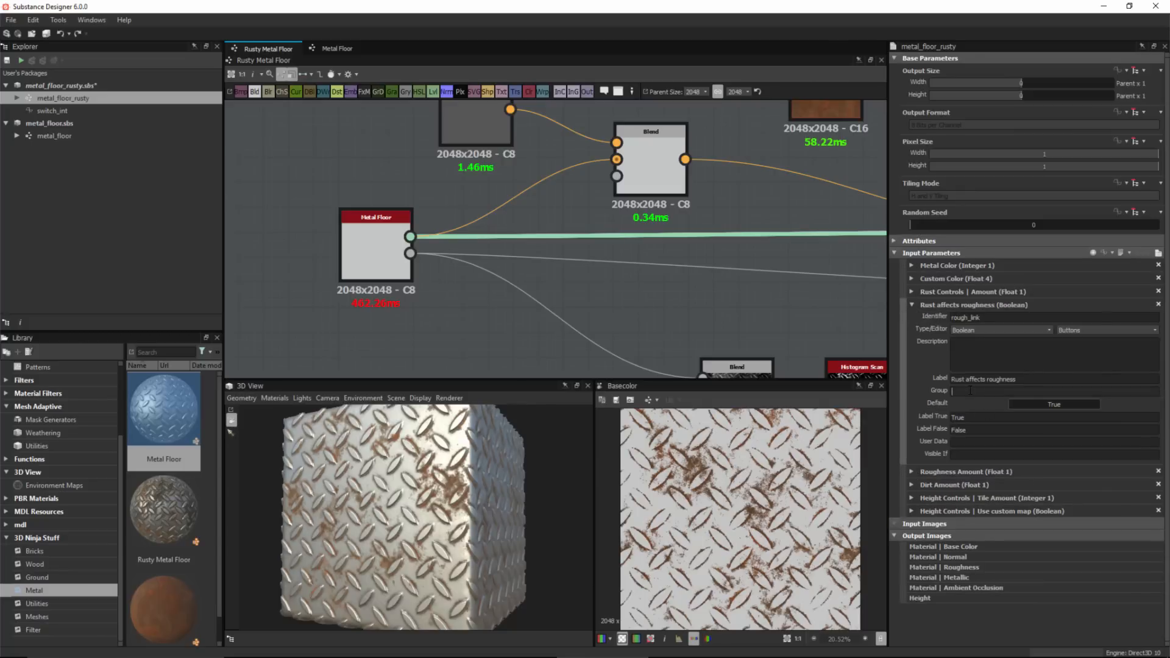
pyautogui.hotkey('ctrl', 'v')
pyautogui.doubleClick(968, 393)
pyautogui.write('Rust')
pyautogui.press('Return')
# Preview the parameter layout and expand the Rust Controls groups to check the grouping.
pyautogui.click(1158, 252)
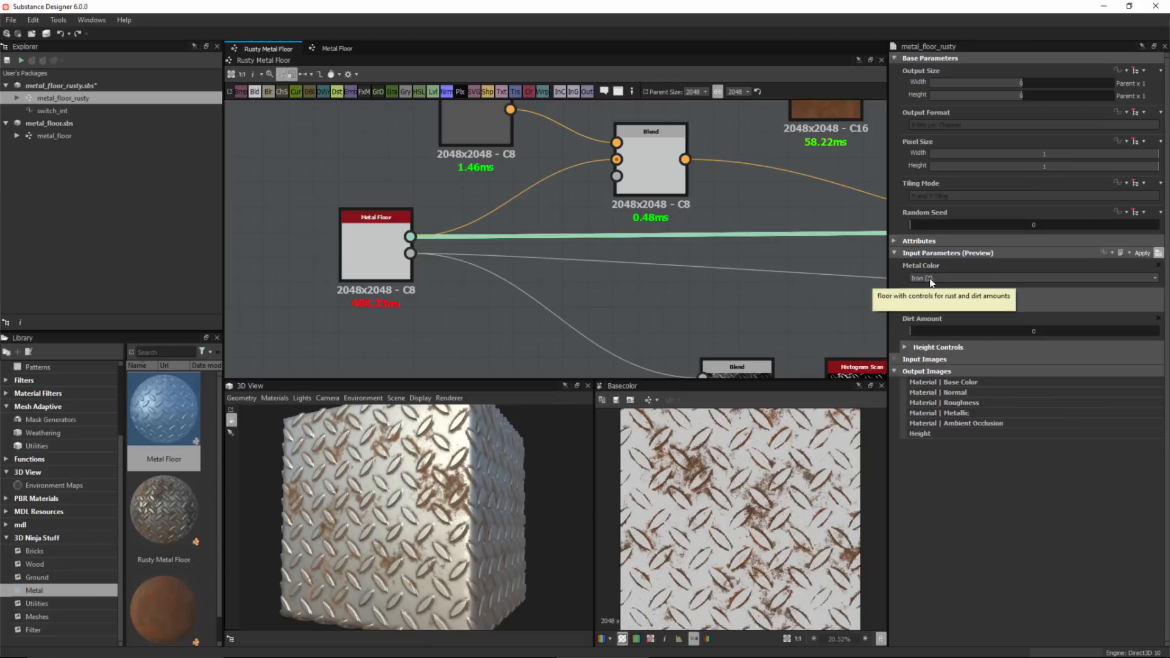
pyautogui.click(905, 307)
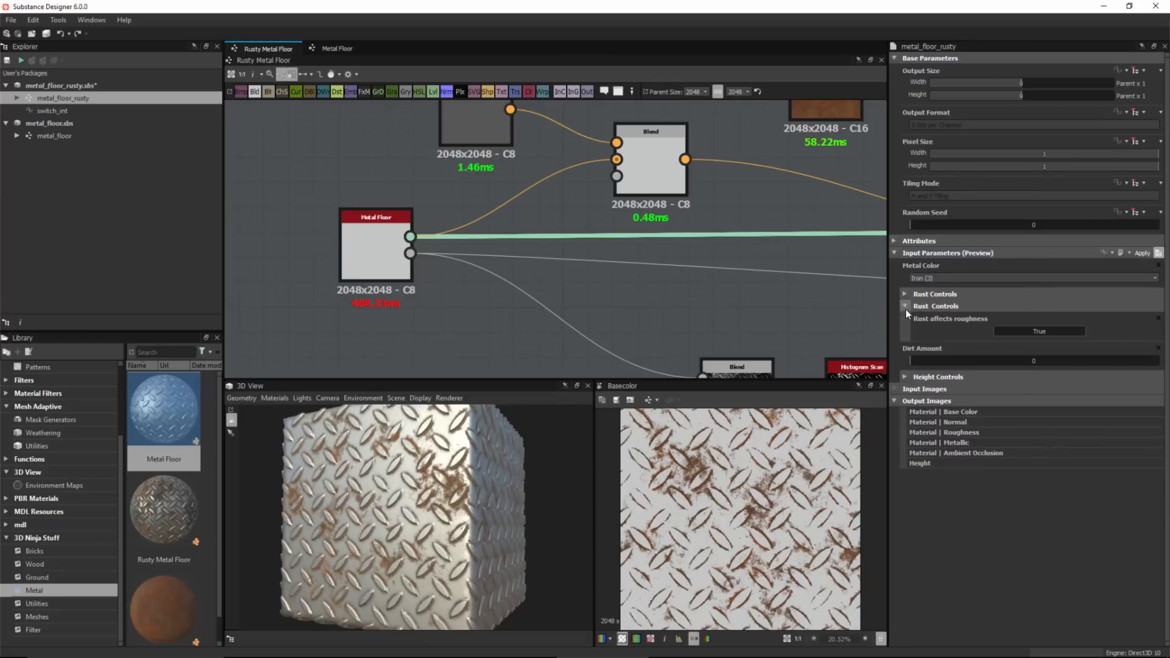
pyautogui.click(906, 309)
pyautogui.click(906, 292)
pyautogui.click(906, 293)
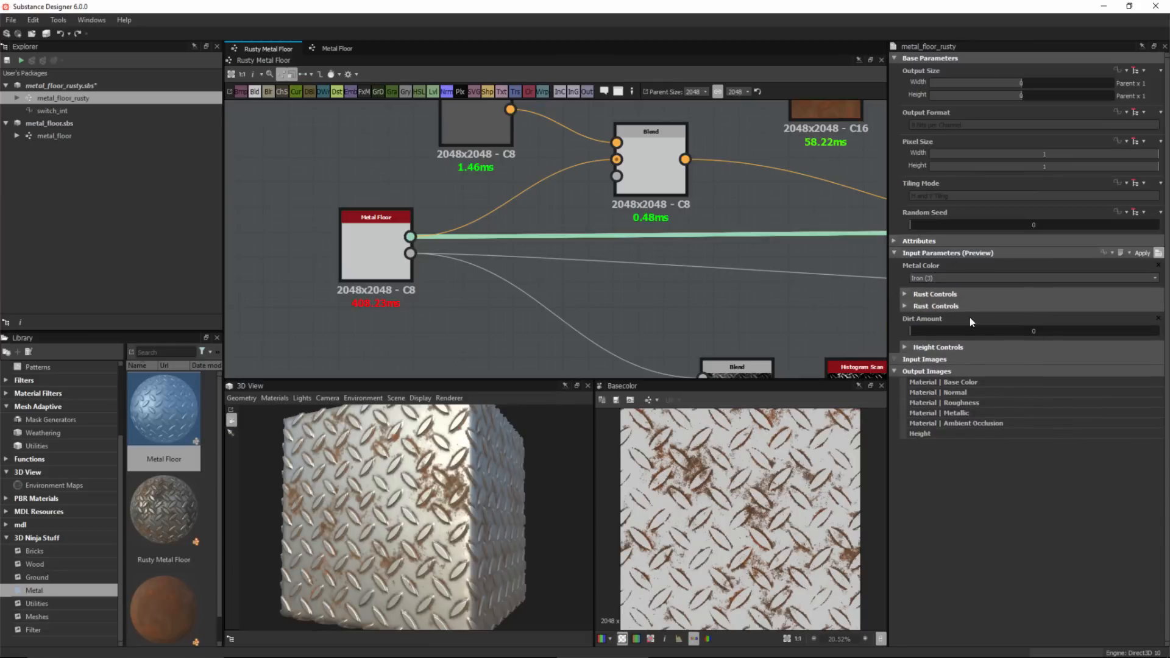
pyautogui.click(1159, 253)
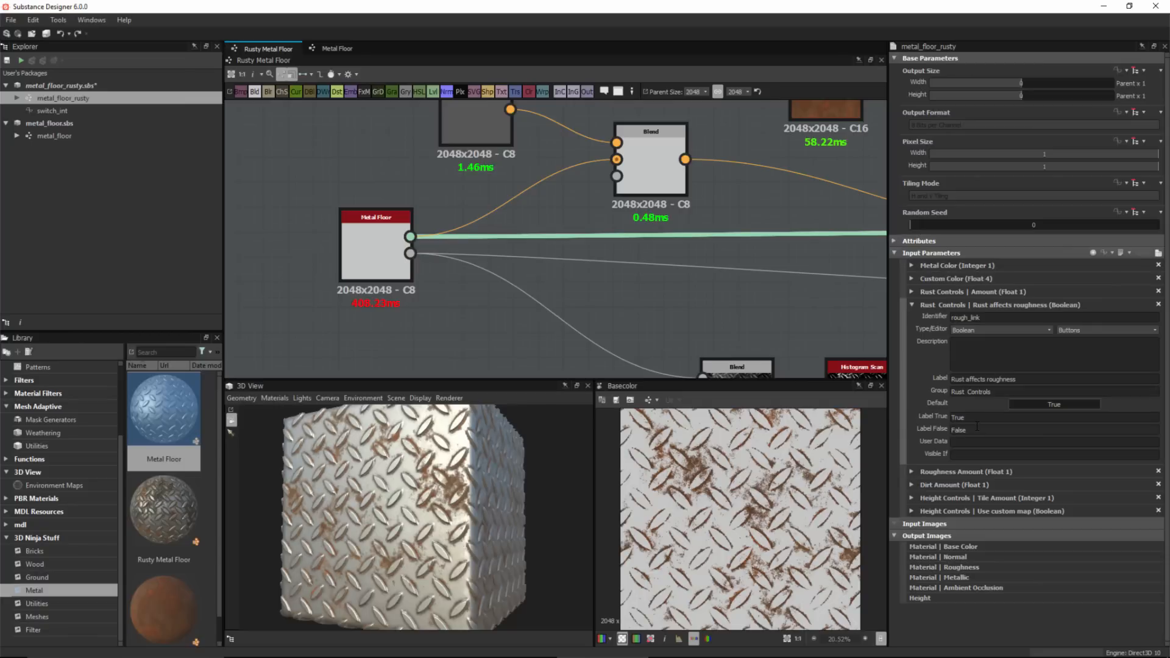
pyautogui.click(1155, 252)
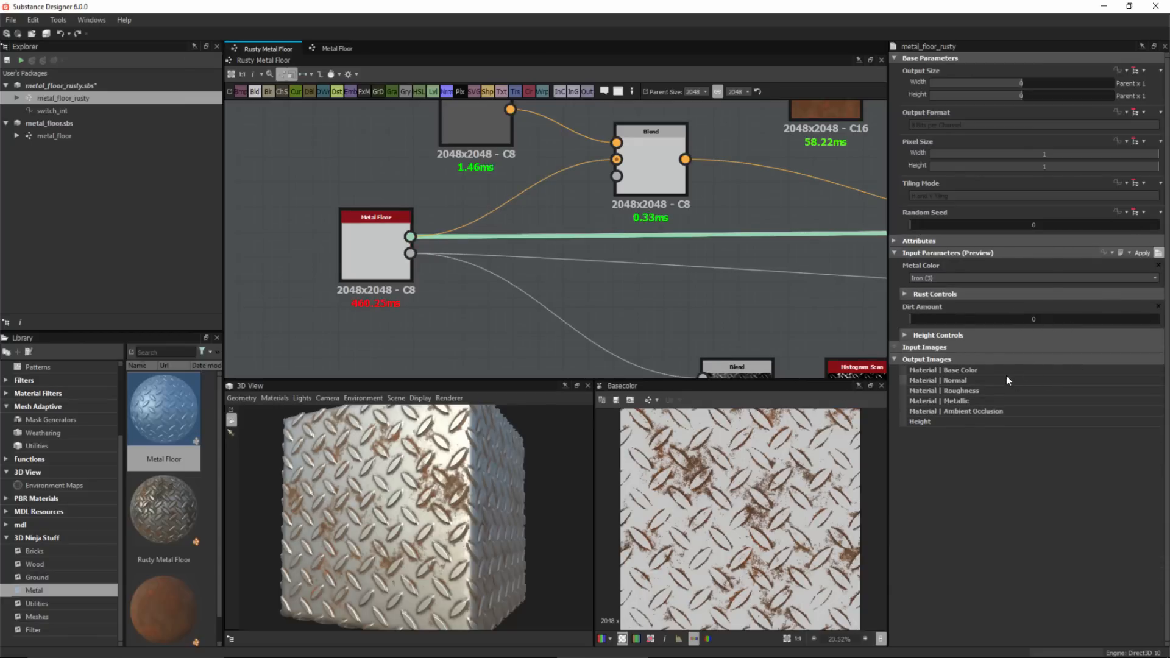
pyautogui.click(906, 294)
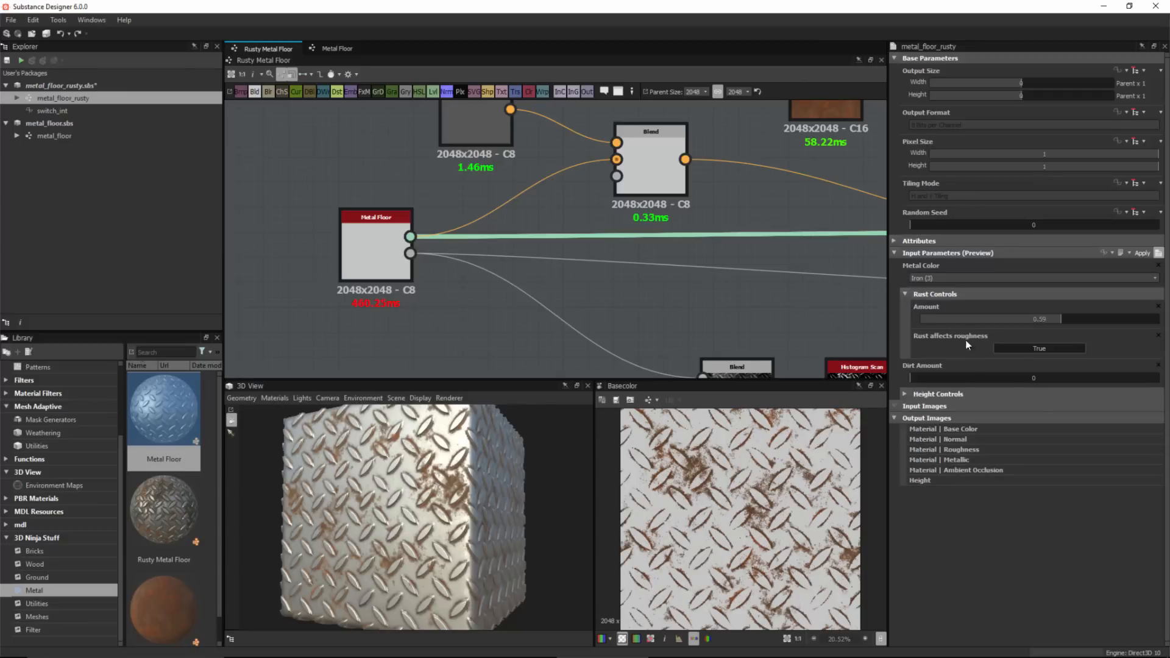
pyautogui.click(902, 394)
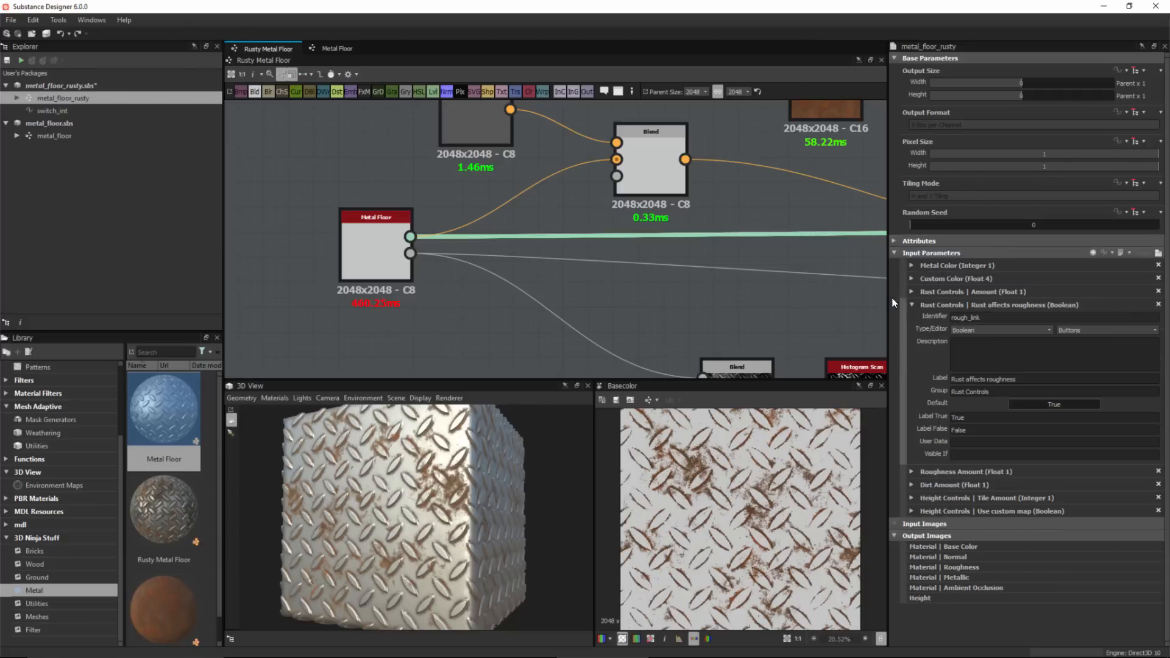
# Move Dirt Amount above the Rust Controls parameters and preview the resulting grouped layout.
pyautogui.click(912, 305)
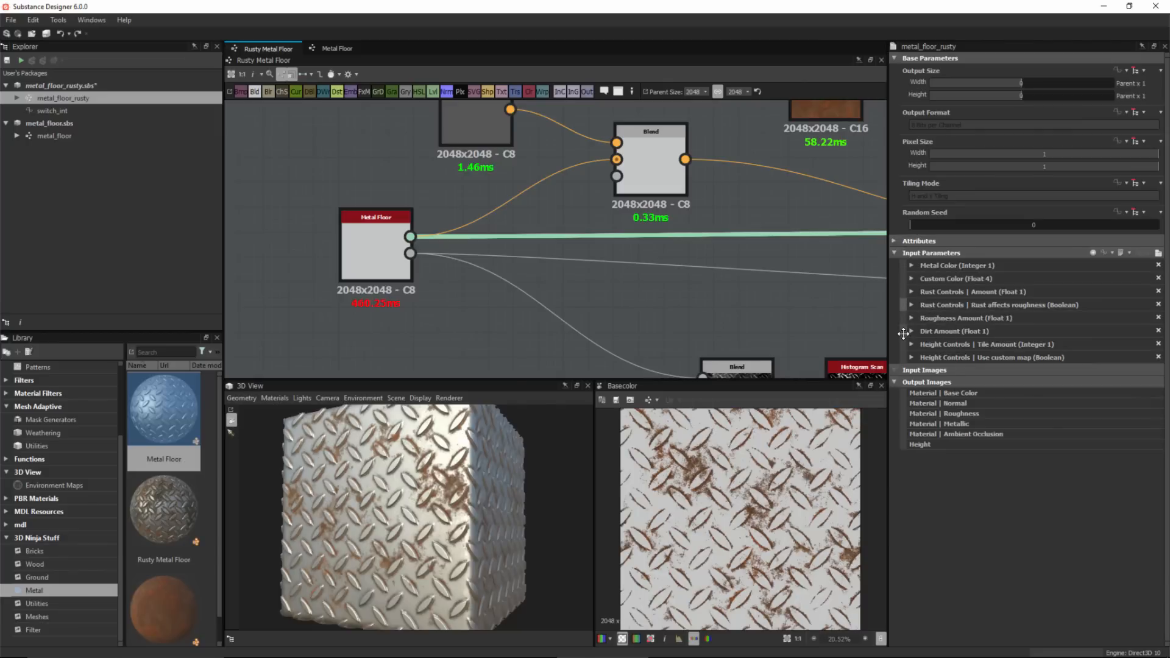
pyautogui.moveTo(904, 331); pyautogui.dragTo(905, 289)
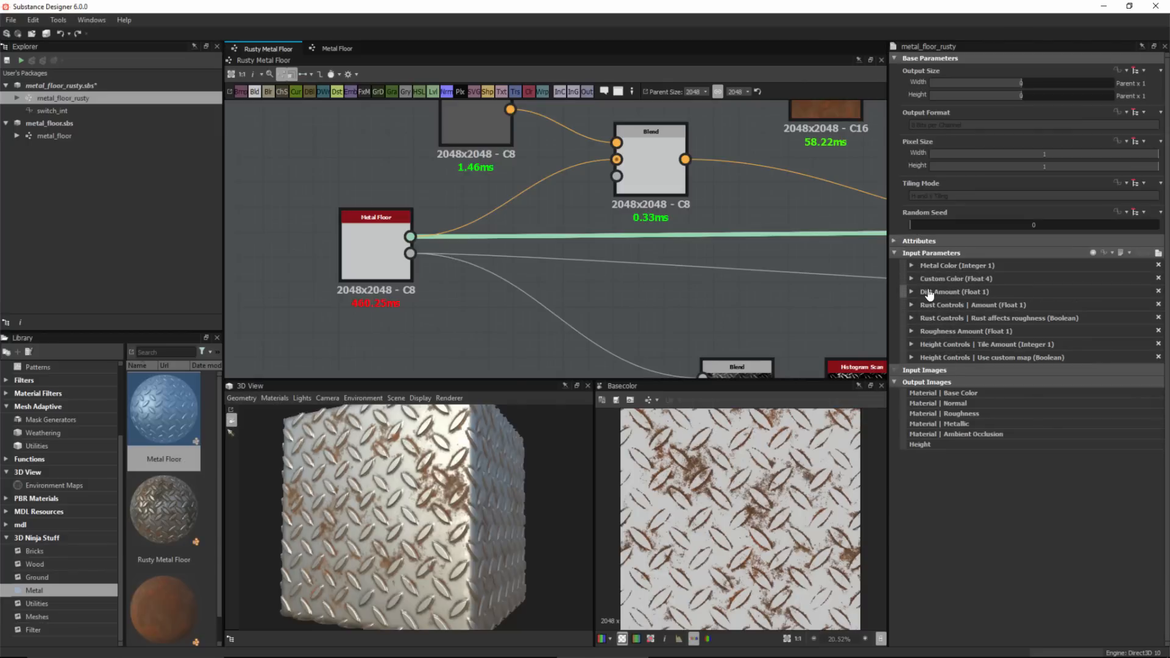
pyautogui.click(1158, 253)
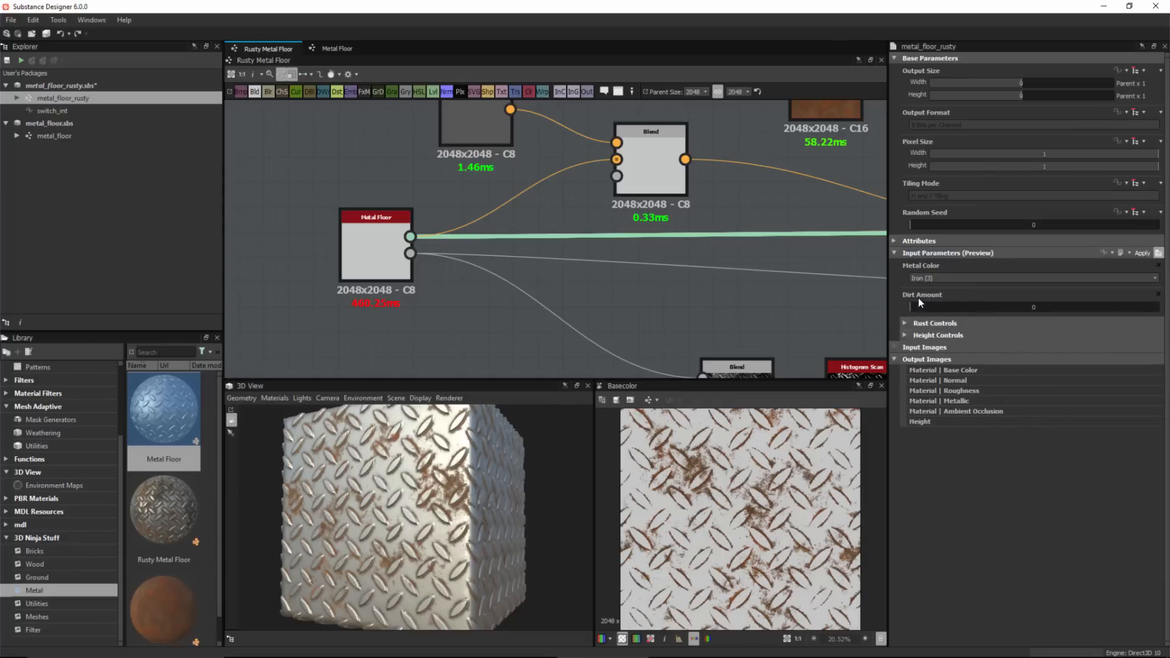
pyautogui.click(905, 323)
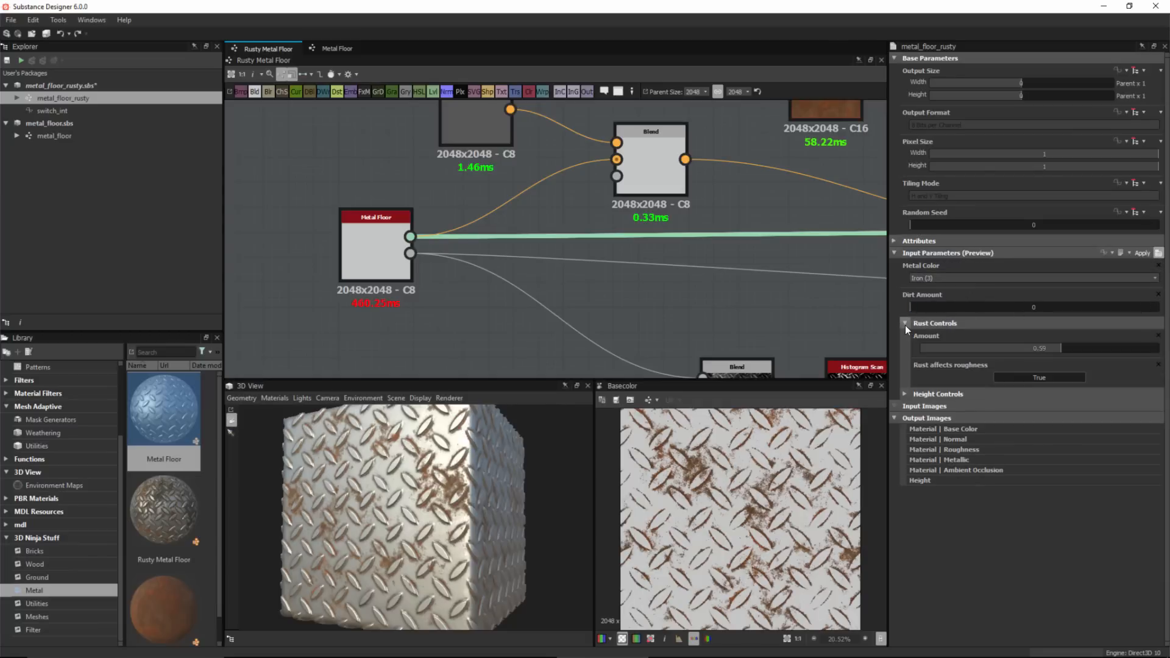
pyautogui.click(906, 394)
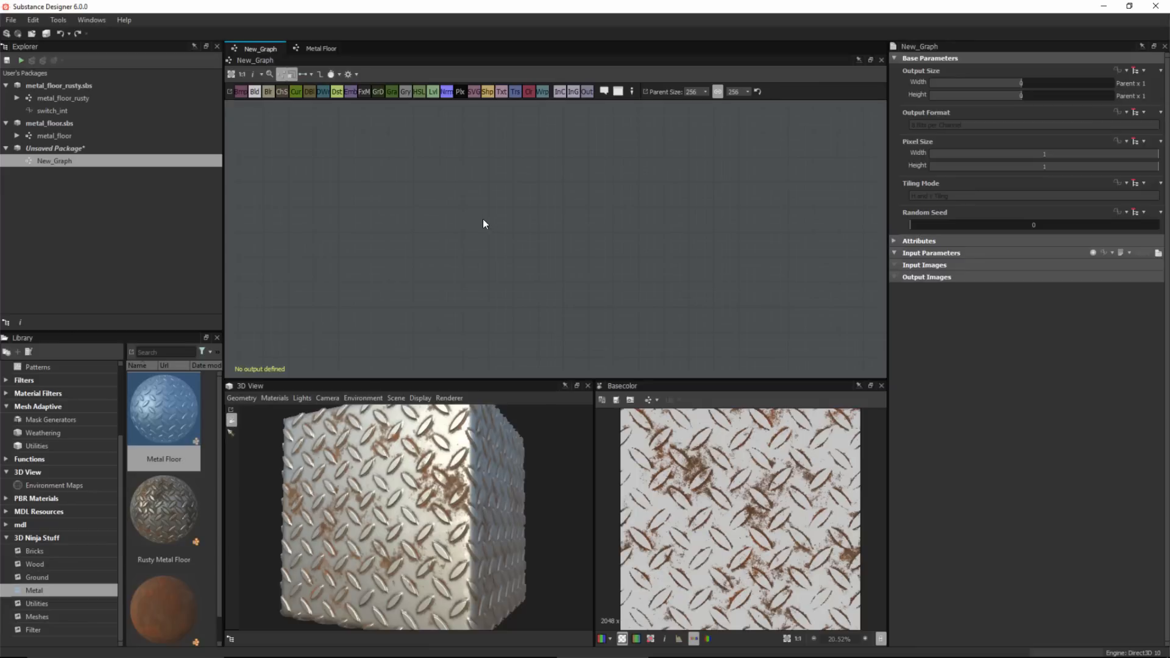
# Instance the Rusty Metal Floor graph in a new graph and set its Metal Color to Custom.
pyautogui.click(52, 100)
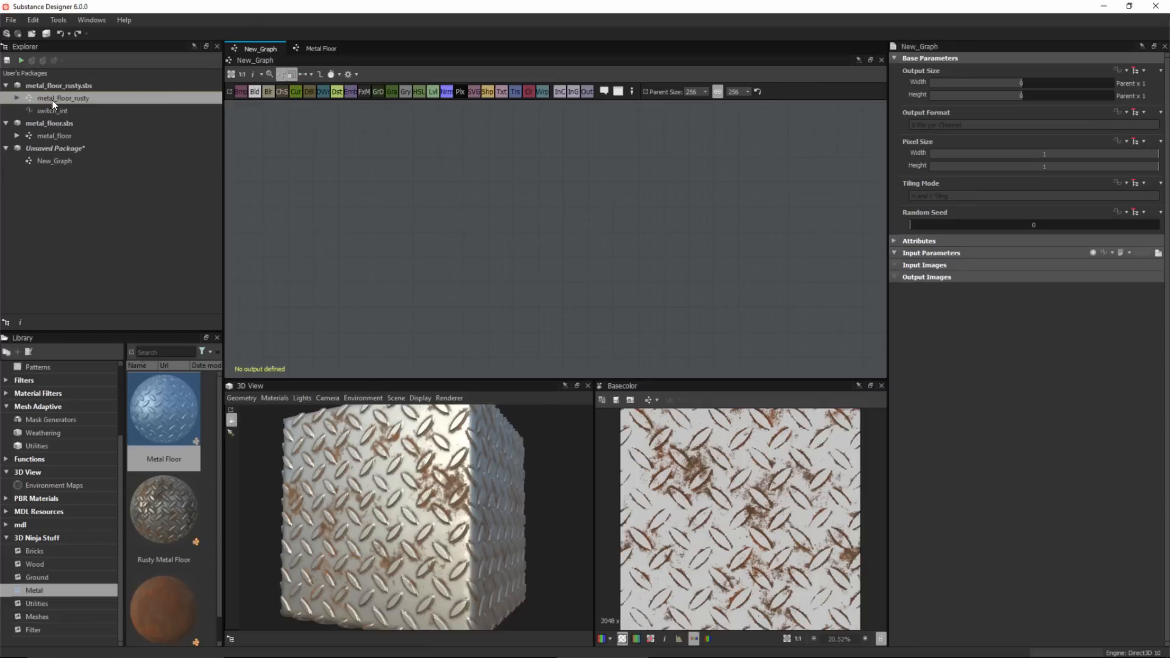
pyautogui.moveTo(53, 100); pyautogui.dragTo(503, 217)
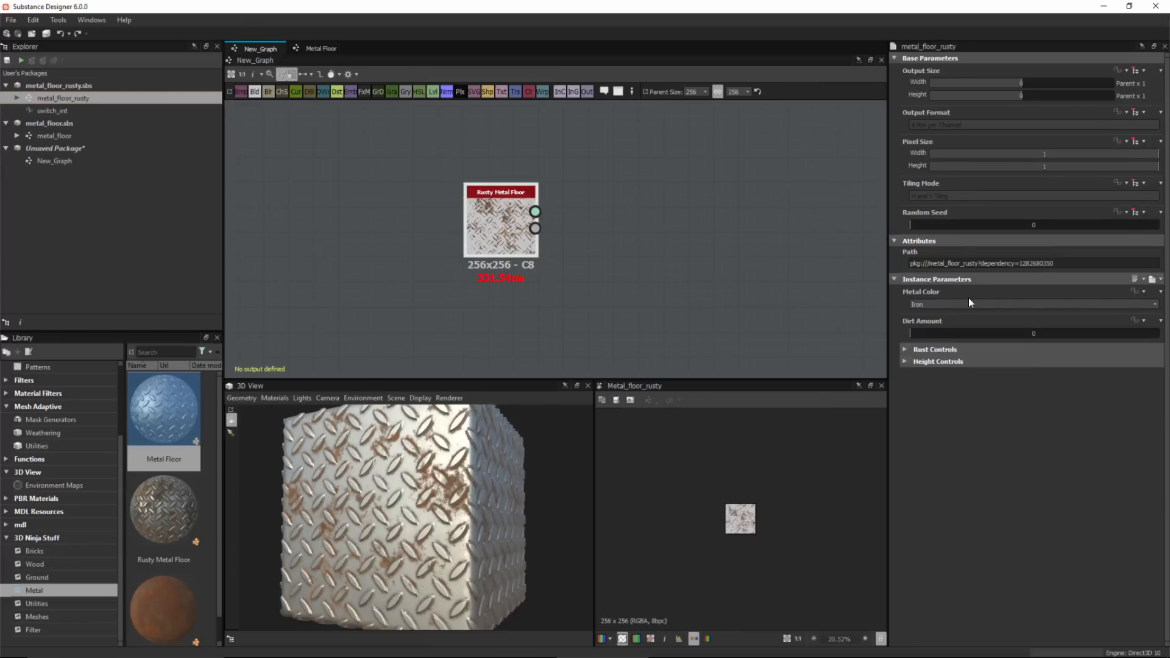
pyautogui.click(955, 305)
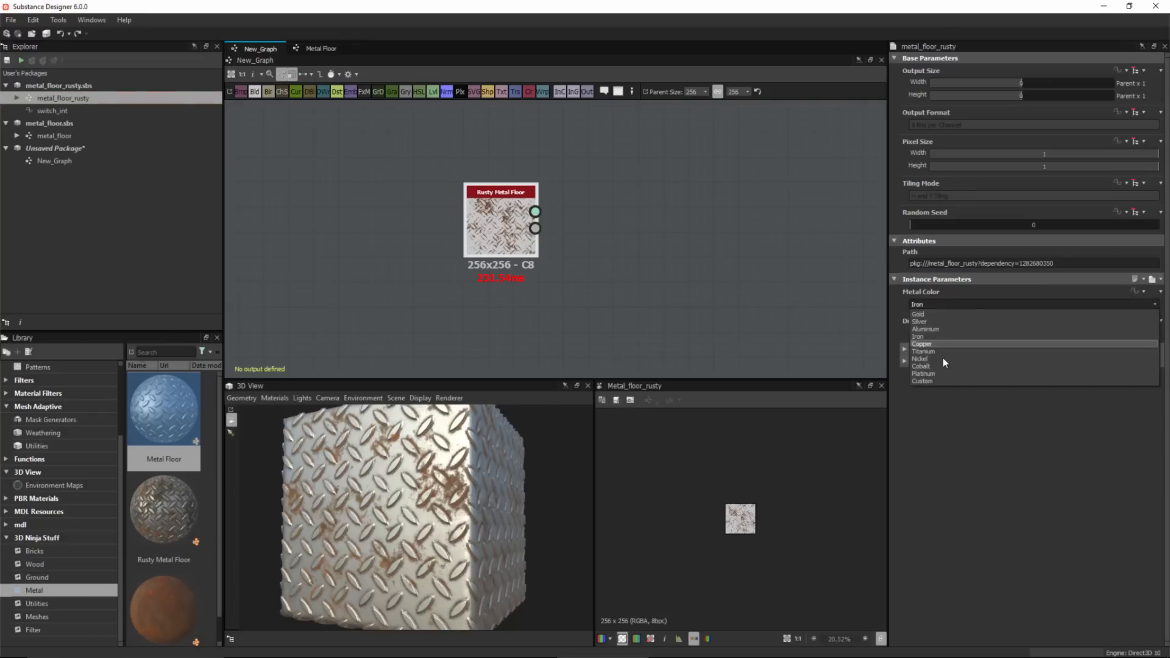
pyautogui.click(921, 381)
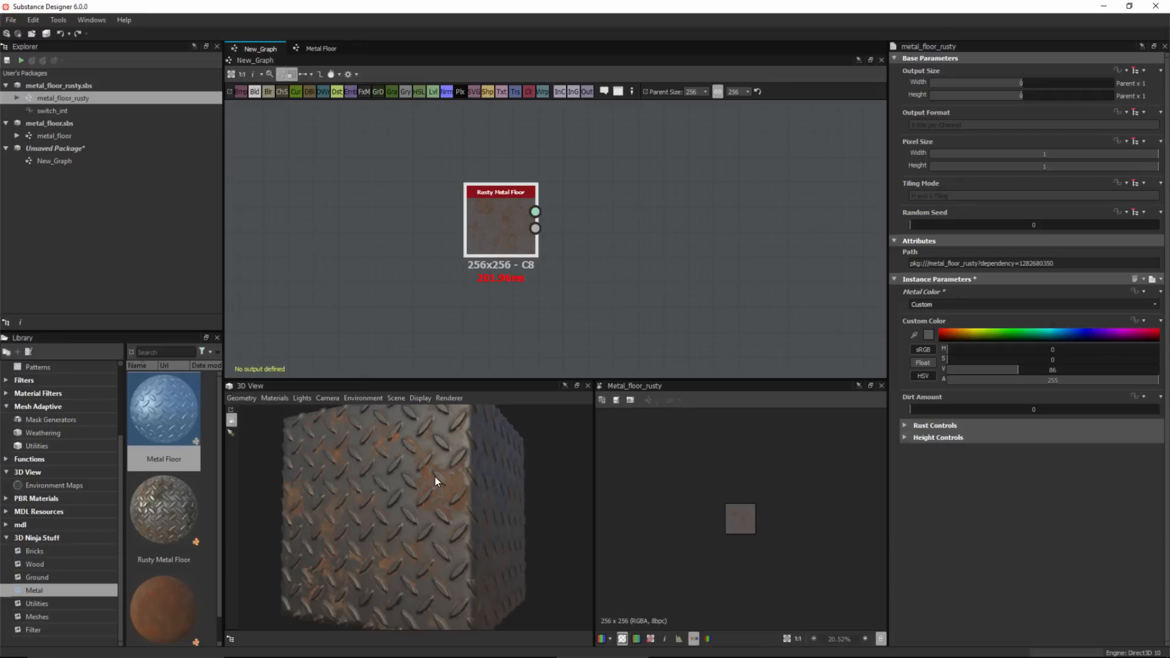
# Set the instance's Dirt Amount to about 0.23 and switch Rust affects roughness to False.
pyautogui.moveTo(431, 520); pyautogui.dragTo(454, 530)
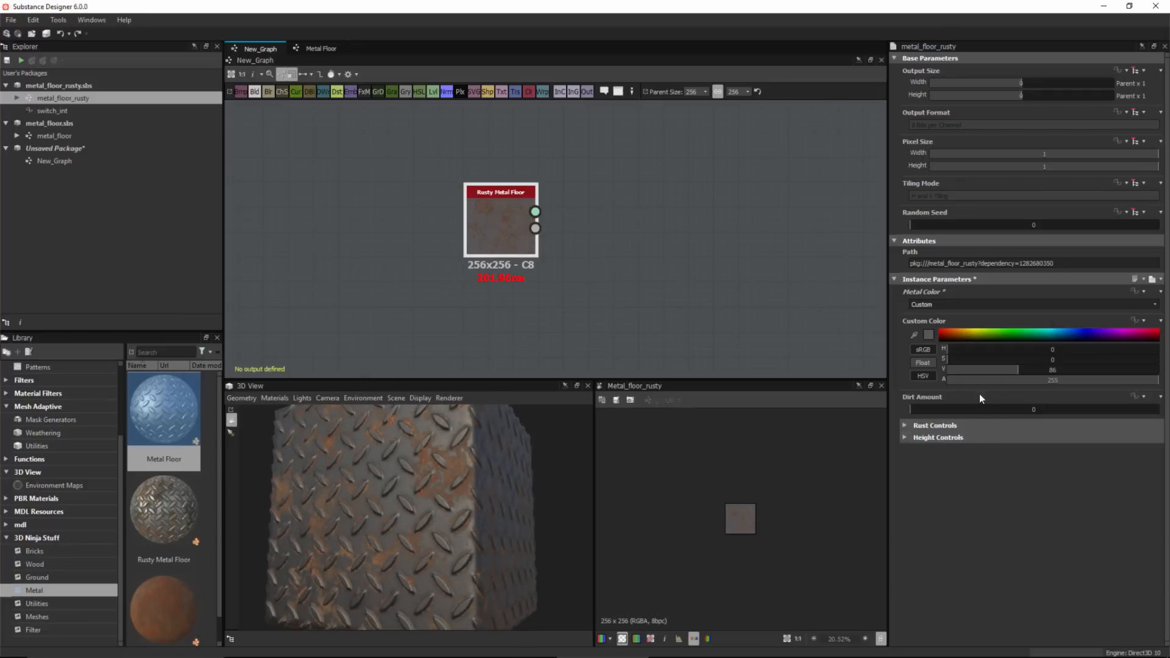
pyautogui.moveTo(931, 412); pyautogui.dragTo(966, 412)
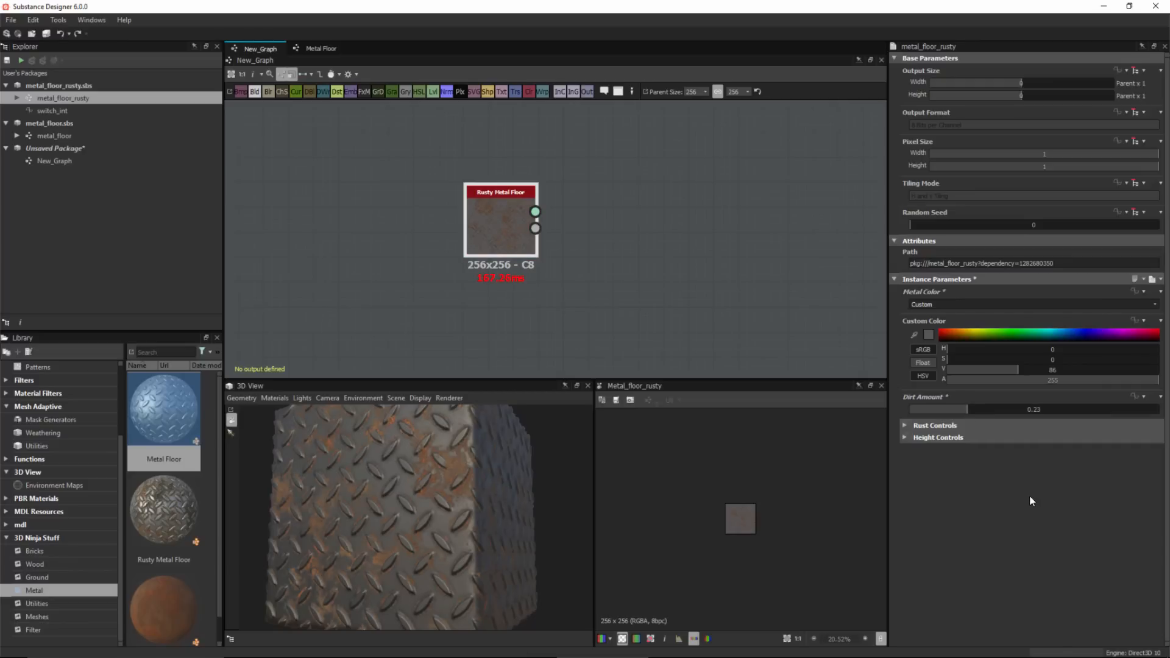
pyautogui.click(906, 426)
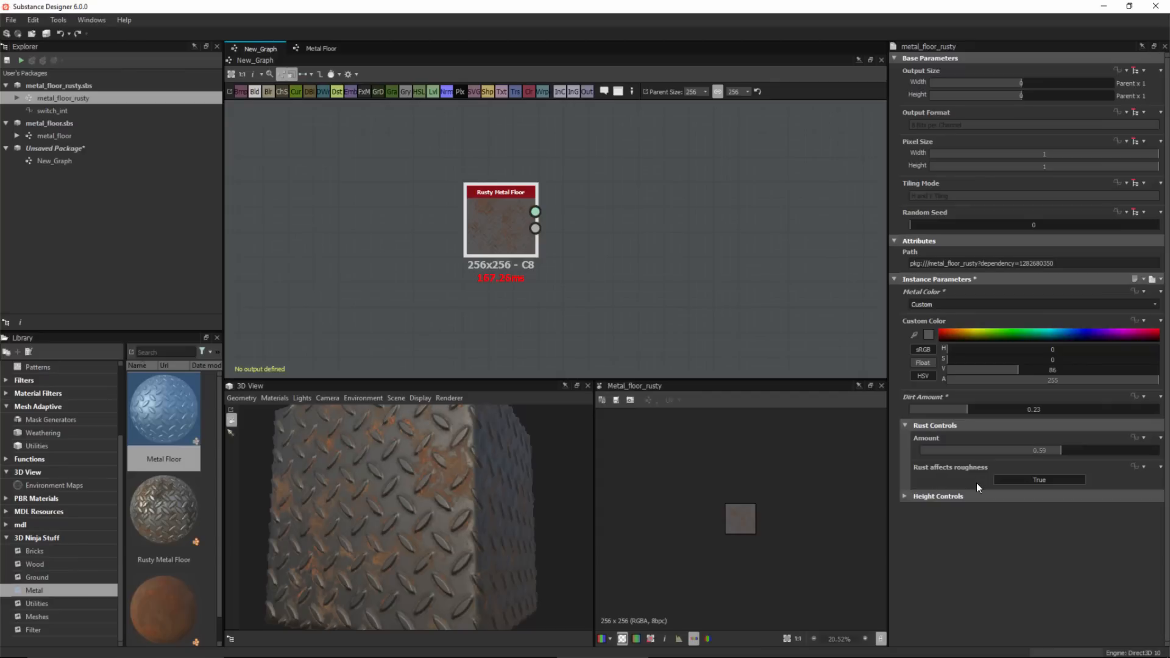
pyautogui.click(1022, 480)
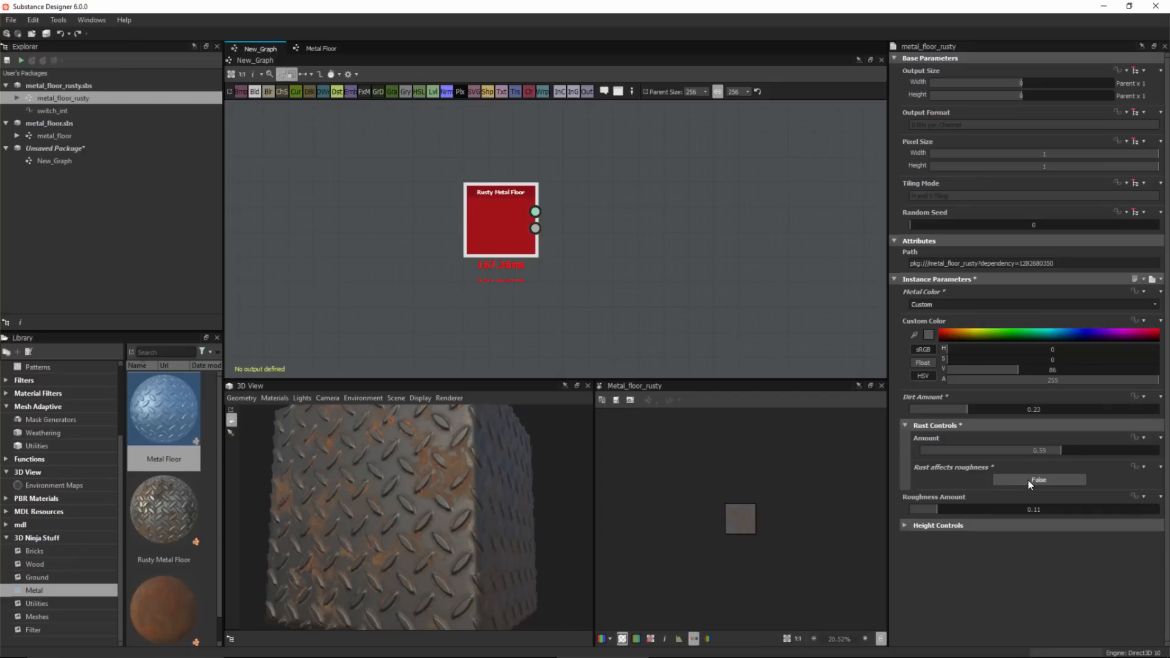
# Set the instance's Rust Amount to about 0.47.
pyautogui.moveTo(495, 506); pyautogui.dragTo(710, 464)
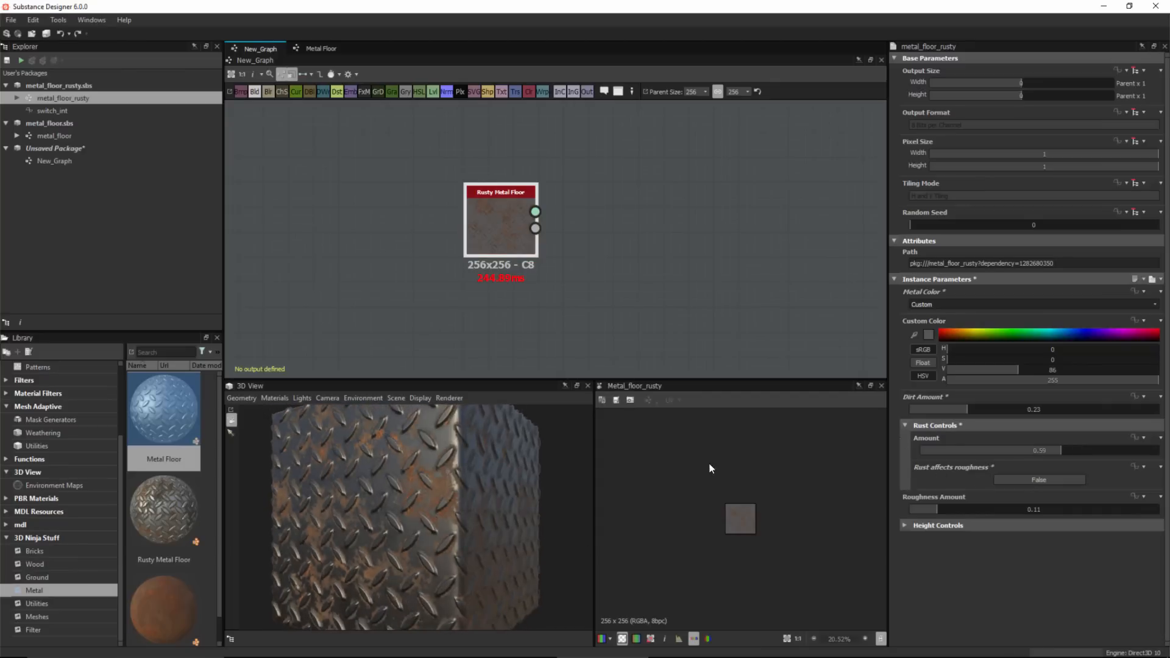
pyautogui.click(996, 451)
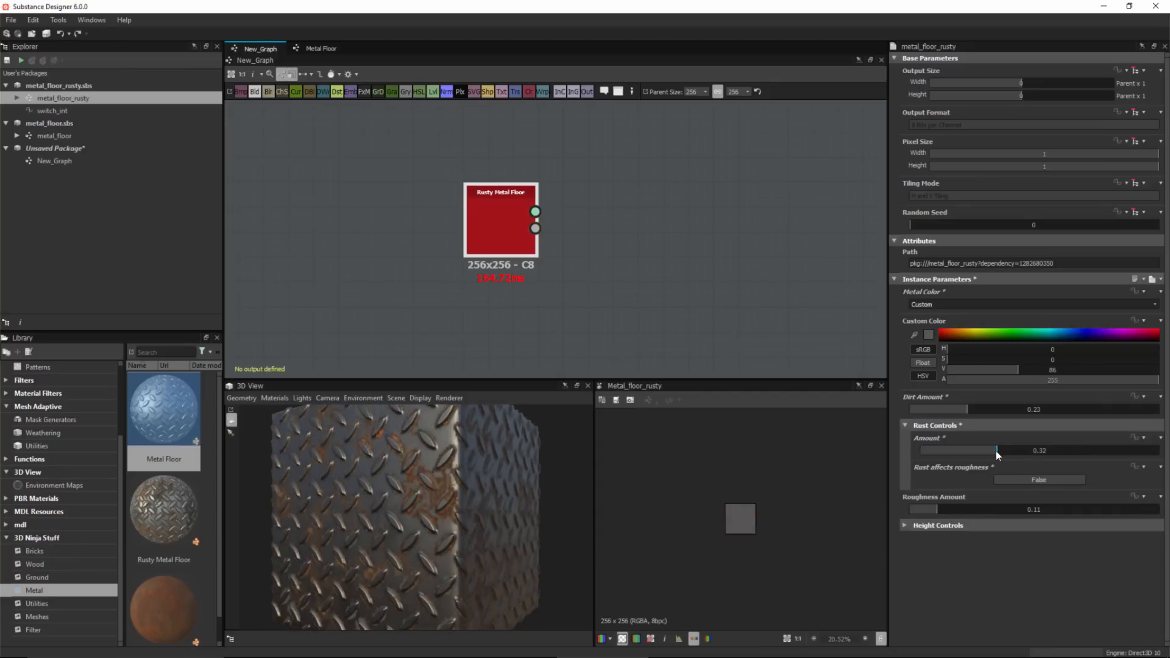
pyautogui.click(1034, 452)
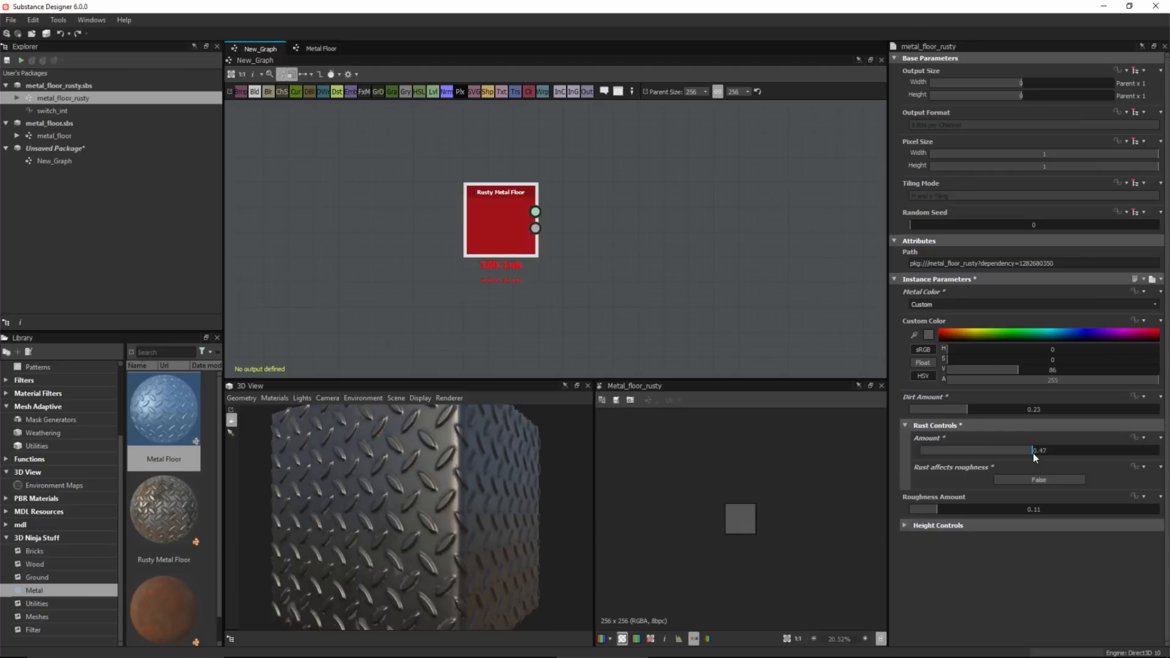
# Expand the Height Controls group and set the instance's Tile Amount to 2.
pyautogui.moveTo(435, 516)
pyautogui.mouseDown()
pyautogui.moveTo(458, 497)
pyautogui.moveTo(420, 504)
pyautogui.mouseUp()
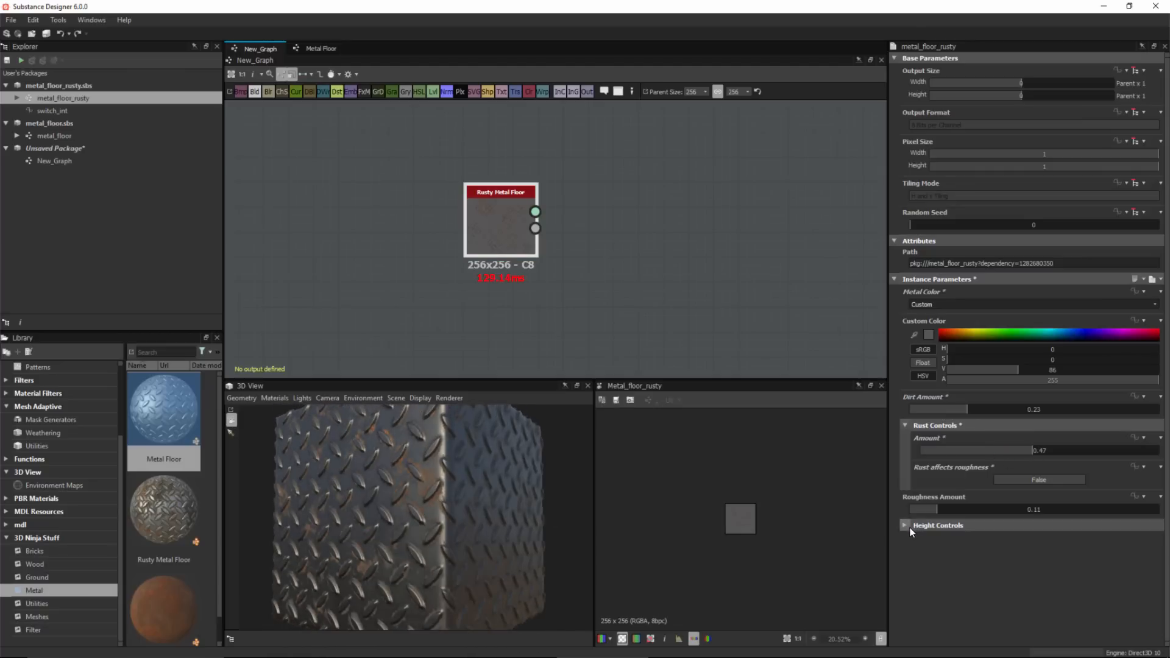
pyautogui.click(907, 526)
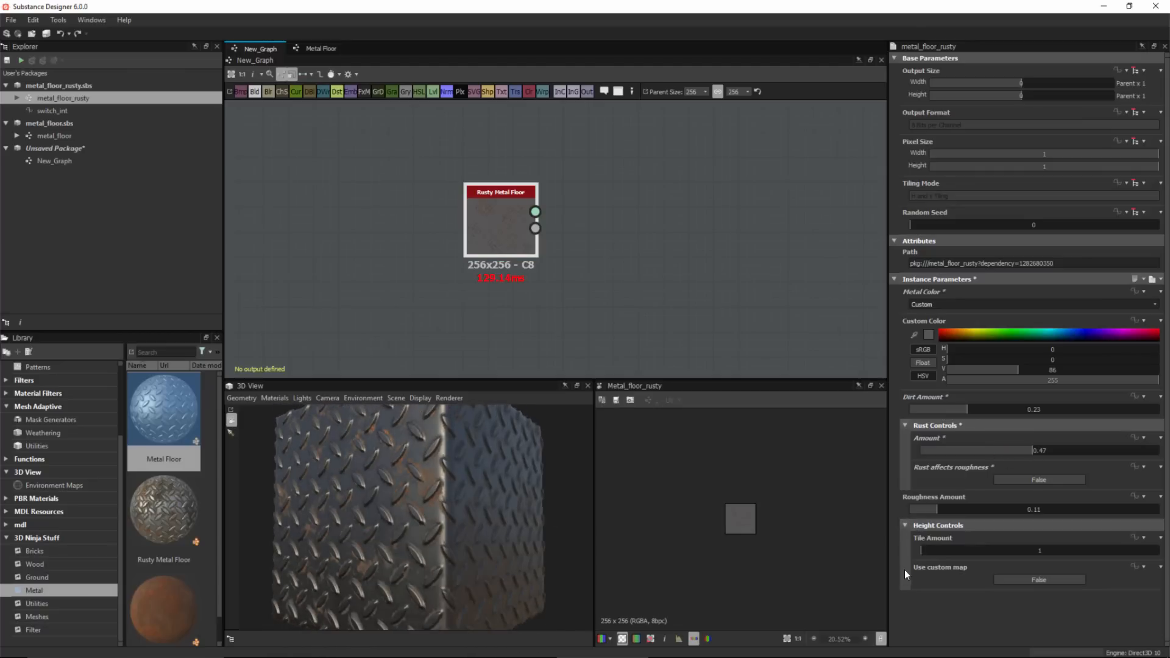
pyautogui.click(953, 551)
pyautogui.moveTo(441, 508); pyautogui.dragTo(462, 511)
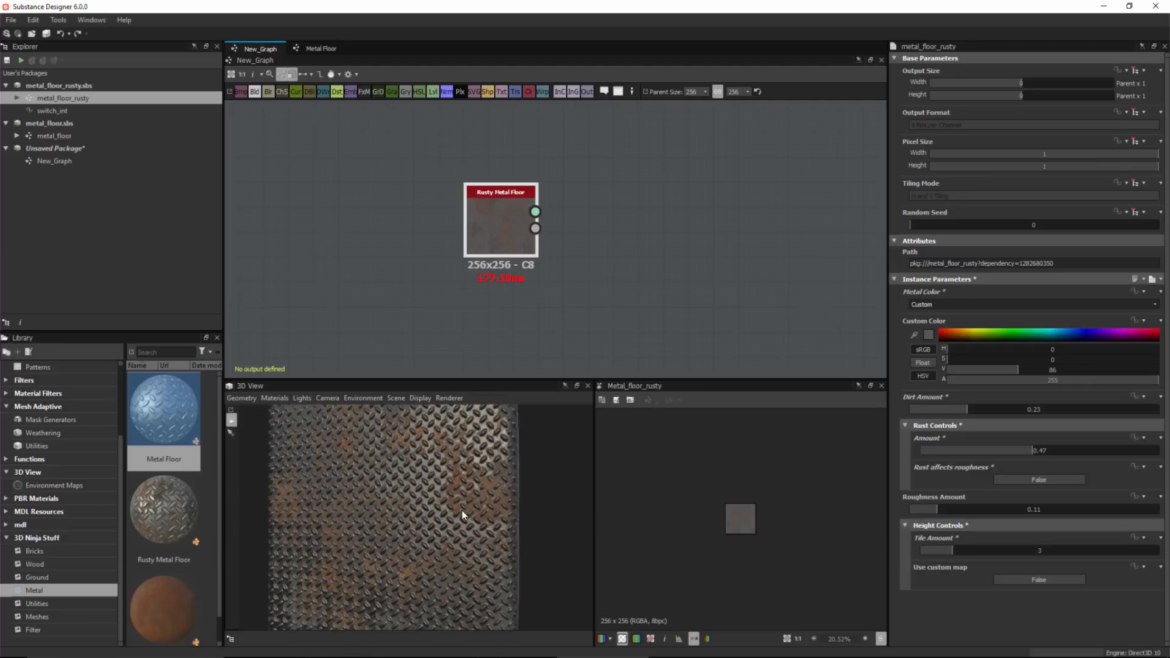
pyautogui.click(937, 551)
# Switch the instance's Use custom map option to True.
pyautogui.moveTo(438, 525); pyautogui.dragTo(438, 509)
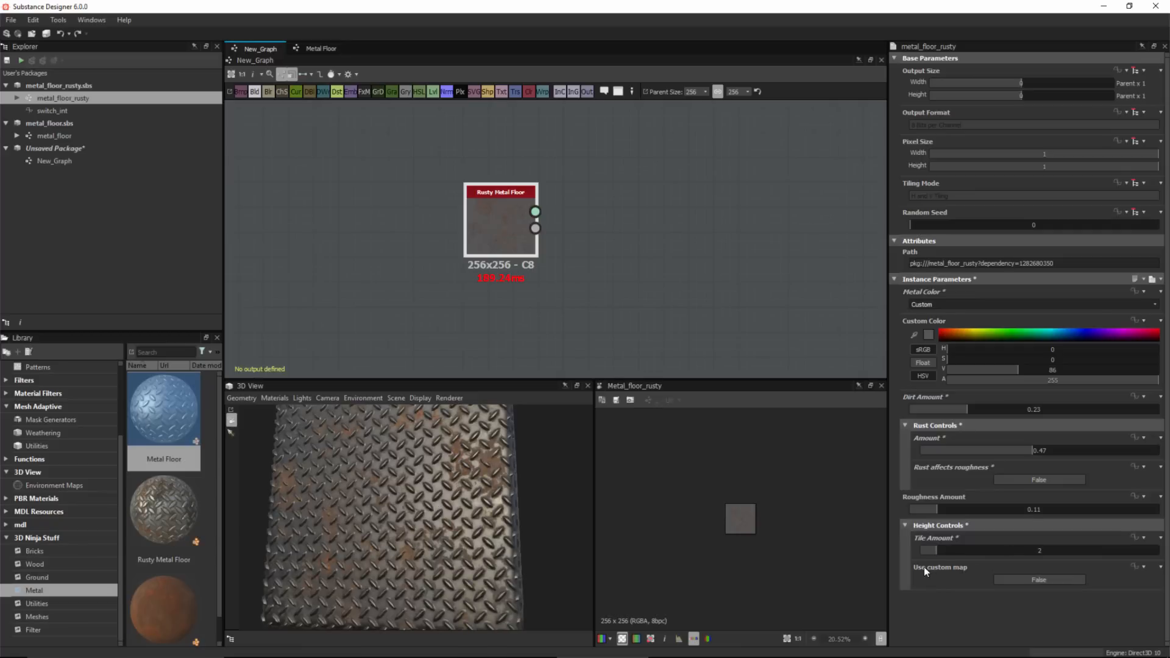
pyautogui.click(1036, 579)
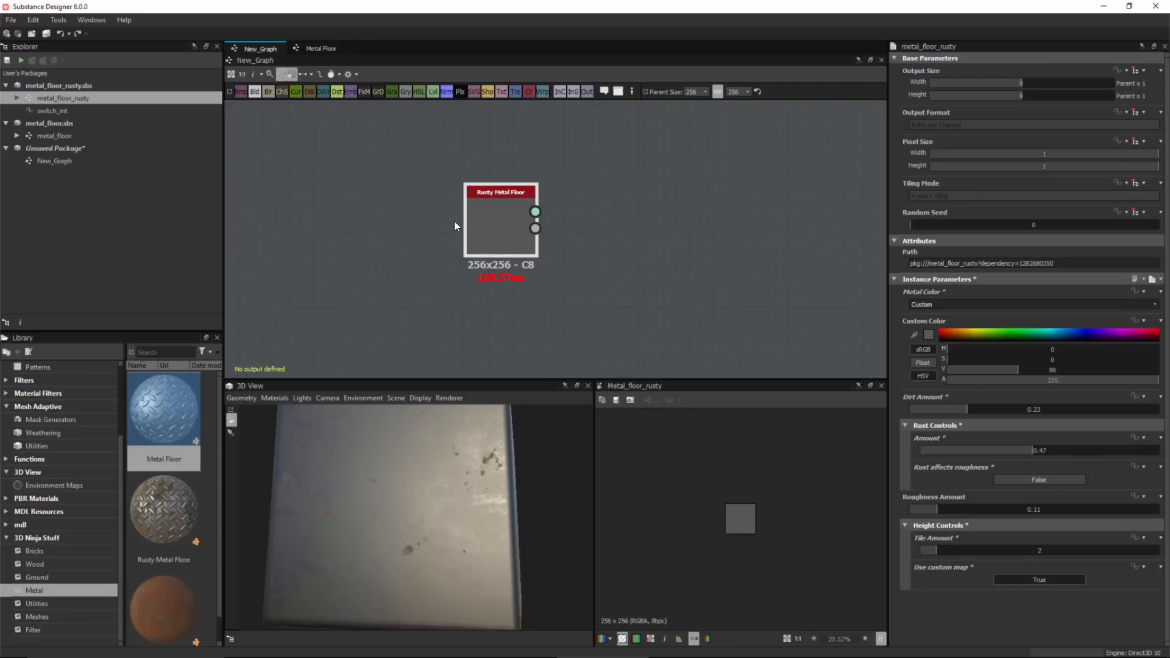
pyautogui.moveTo(404, 482); pyautogui.dragTo(388, 475)
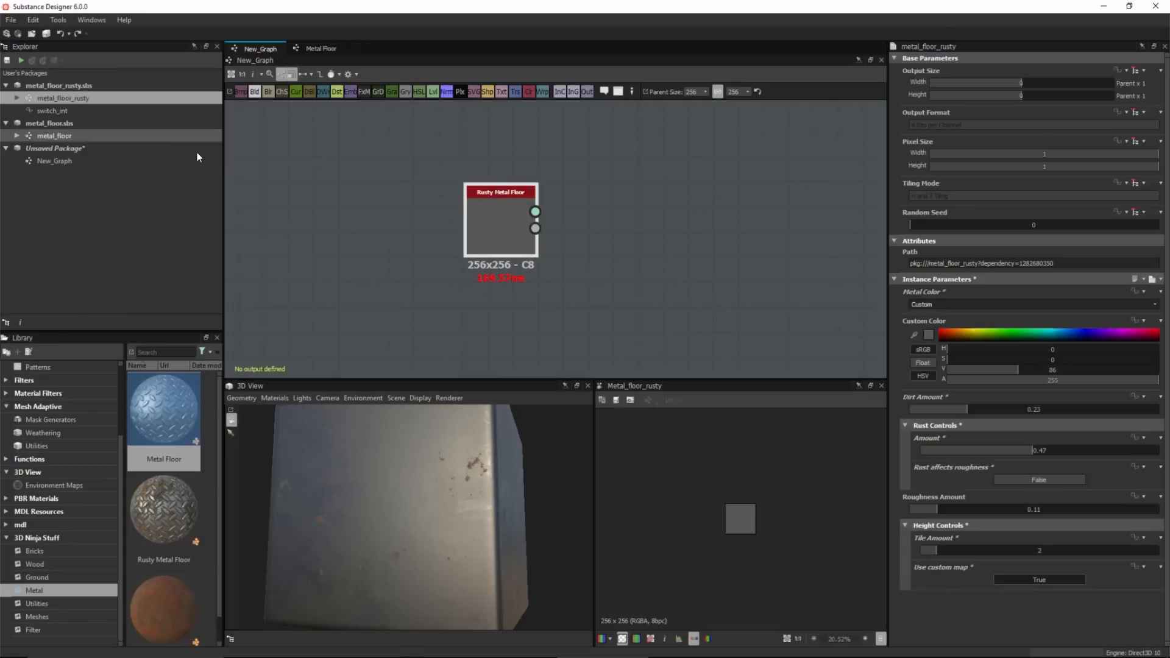
# Open the Rusty Metal Floor graph and inspect the Metal Floor node and its connections.
pyautogui.doubleClick(28, 97)
pyautogui.scroll(5, 400, 269)
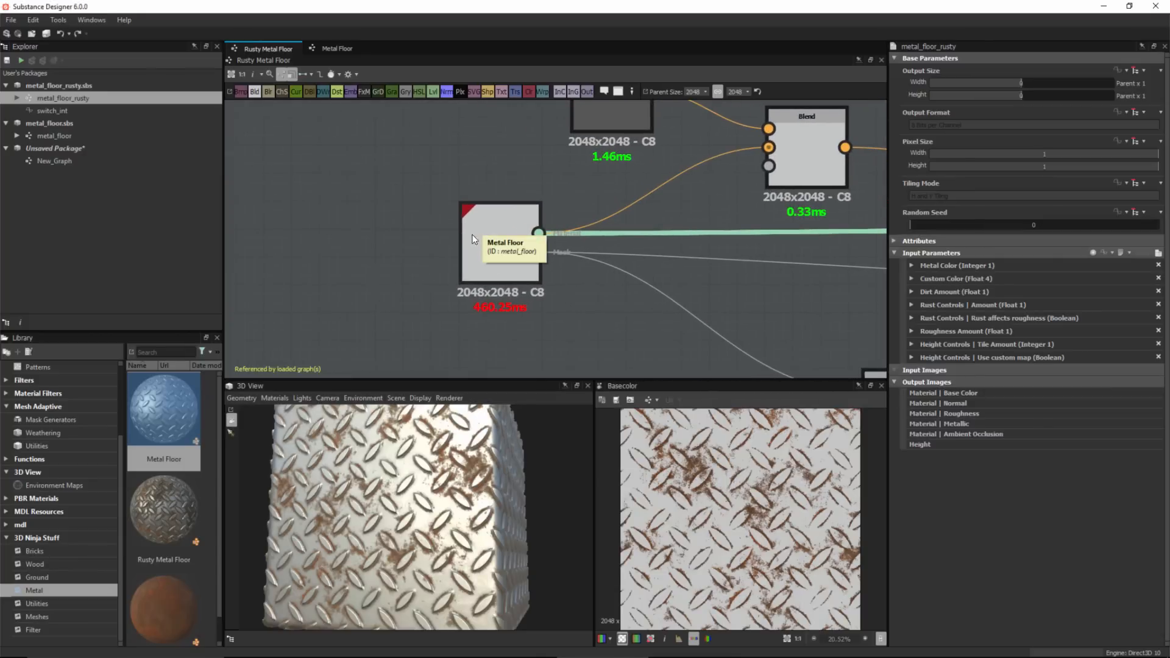
pyautogui.click(490, 251)
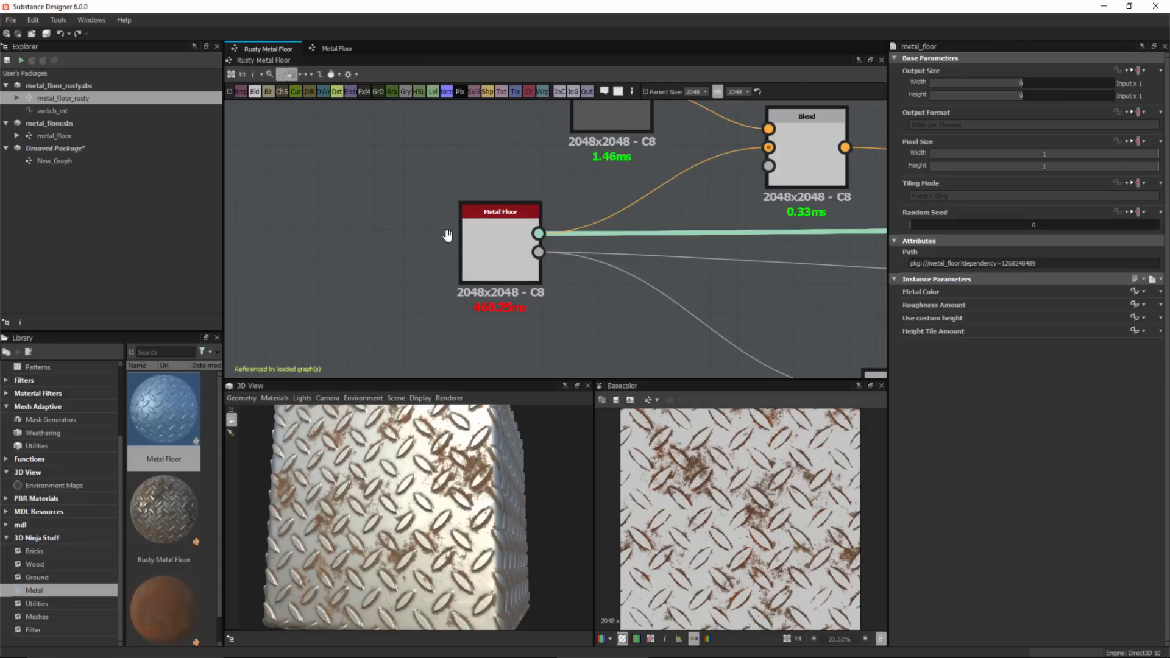
pyautogui.moveTo(449, 237); pyautogui.dragTo(511, 229, button='middle')
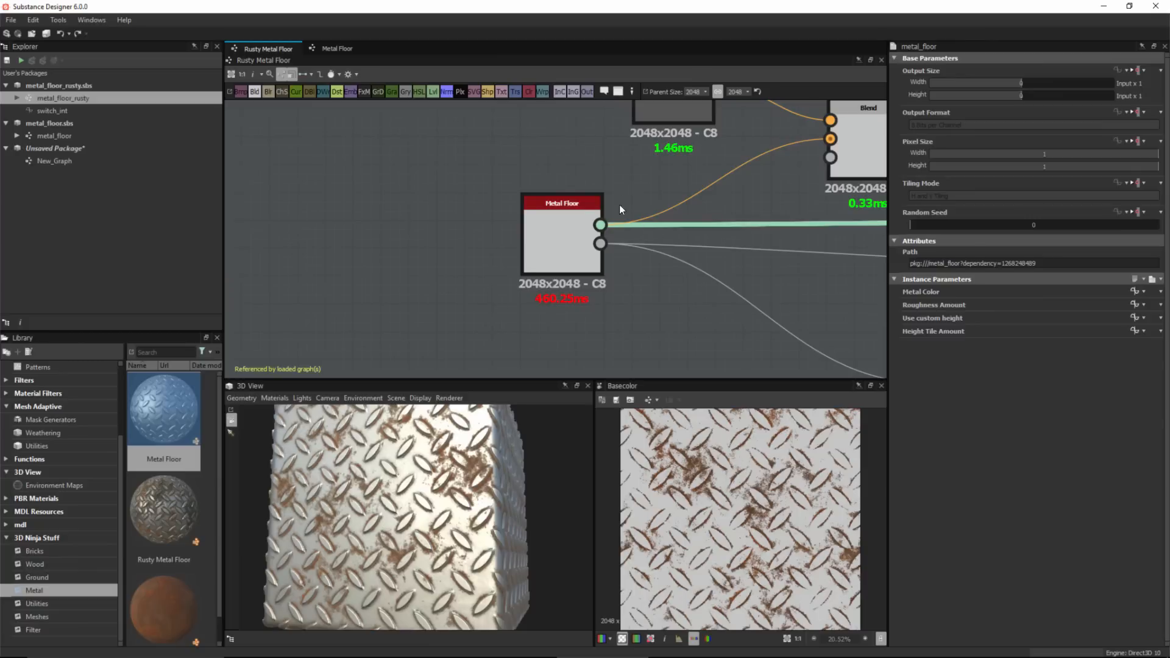
pyautogui.scroll(-3, 620, 204)
pyautogui.moveTo(499, 248); pyautogui.dragTo(296, 283, button='middle')
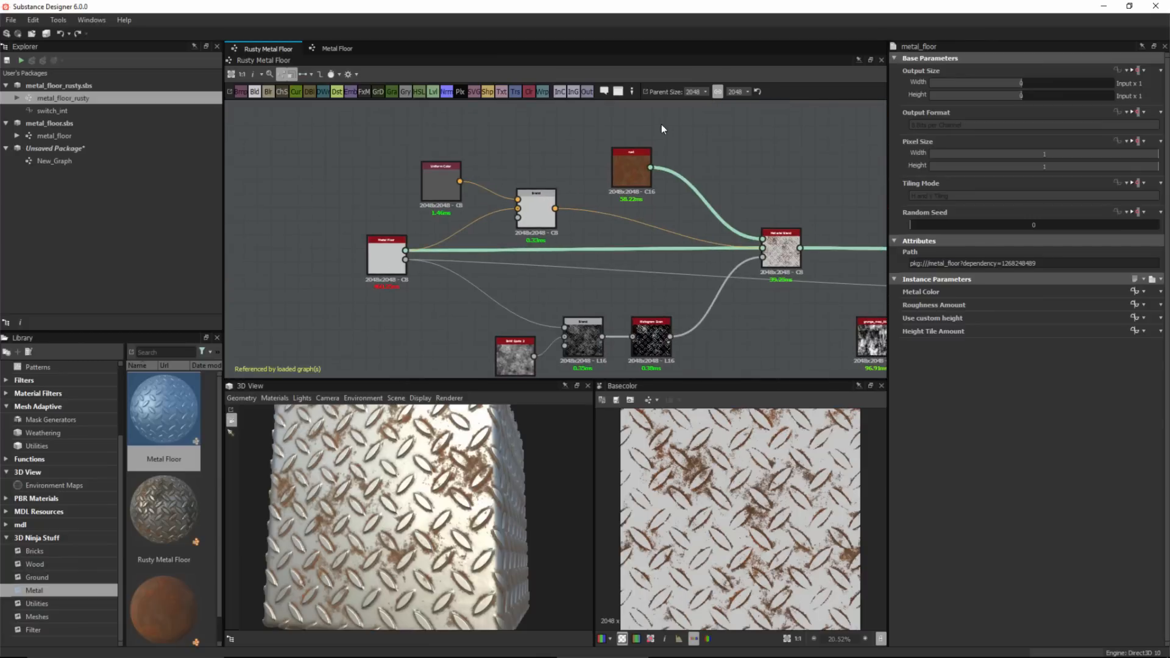
pyautogui.moveTo(599, 239); pyautogui.dragTo(627, 219, button='middle')
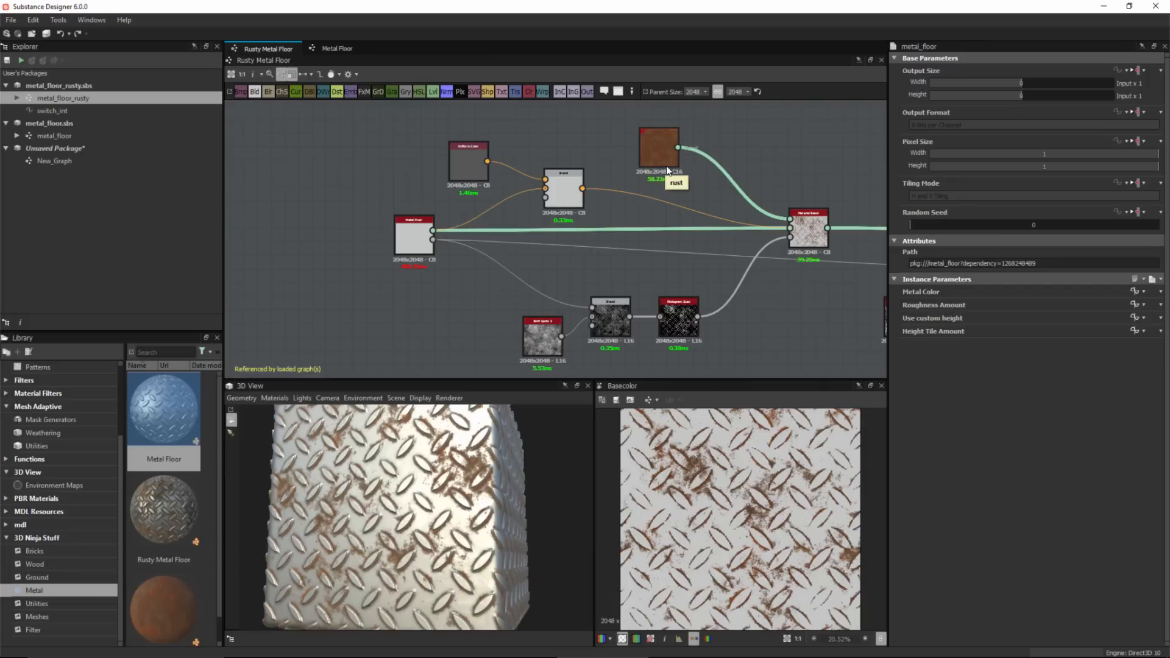
pyautogui.scroll(3, 400, 253)
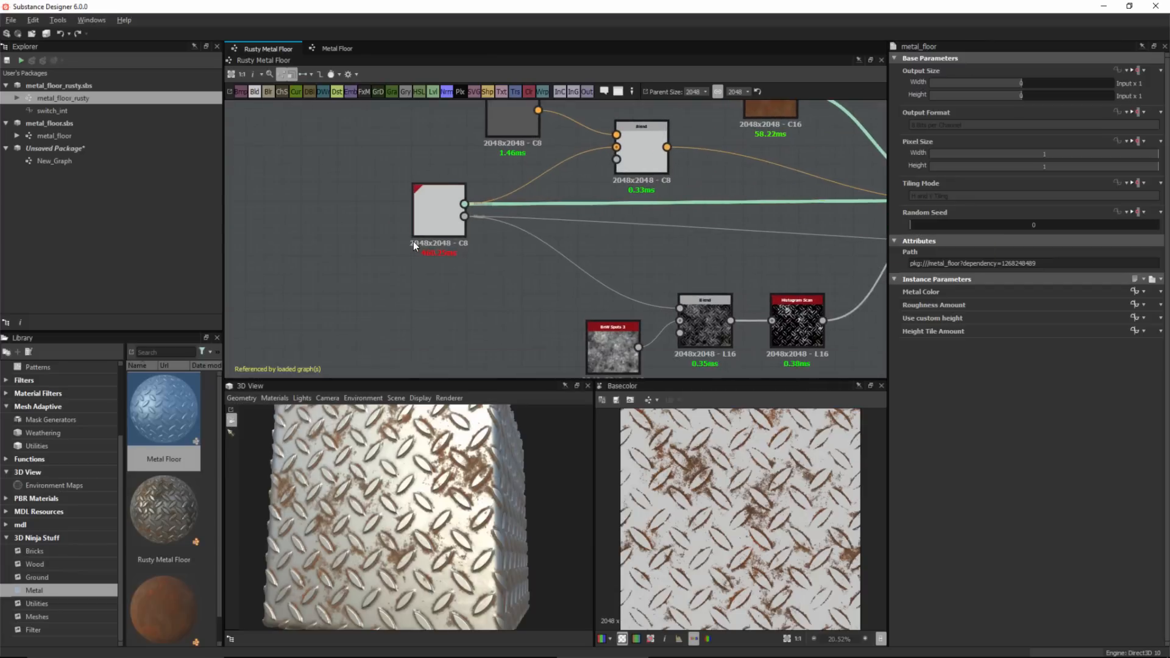
# Open the Metal Floor graph and clear the Visible If condition on the Input Height node.
pyautogui.click(25, 138)
pyautogui.doubleClick(24, 135)
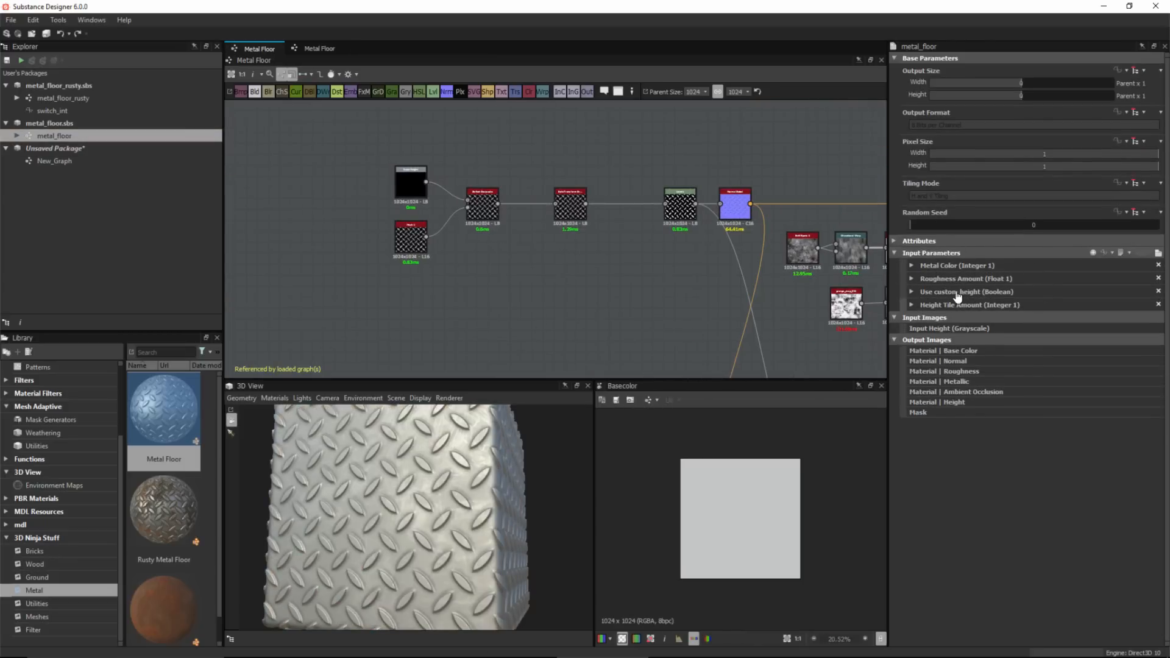
pyautogui.click(913, 291)
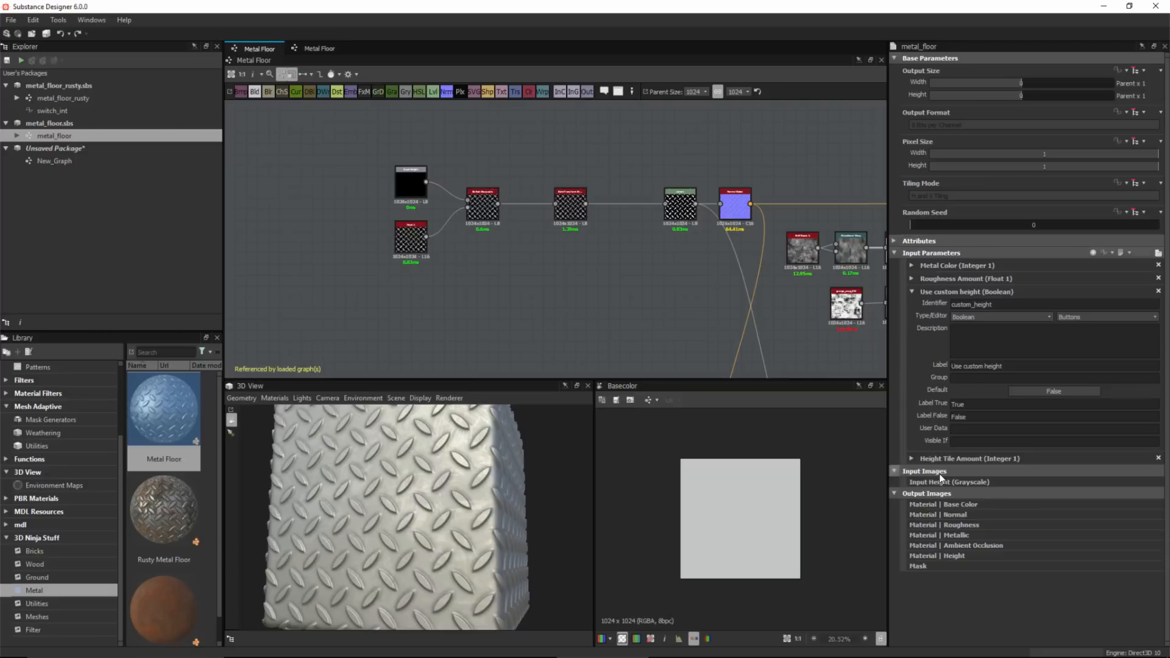
pyautogui.click(912, 291)
pyautogui.click(425, 185)
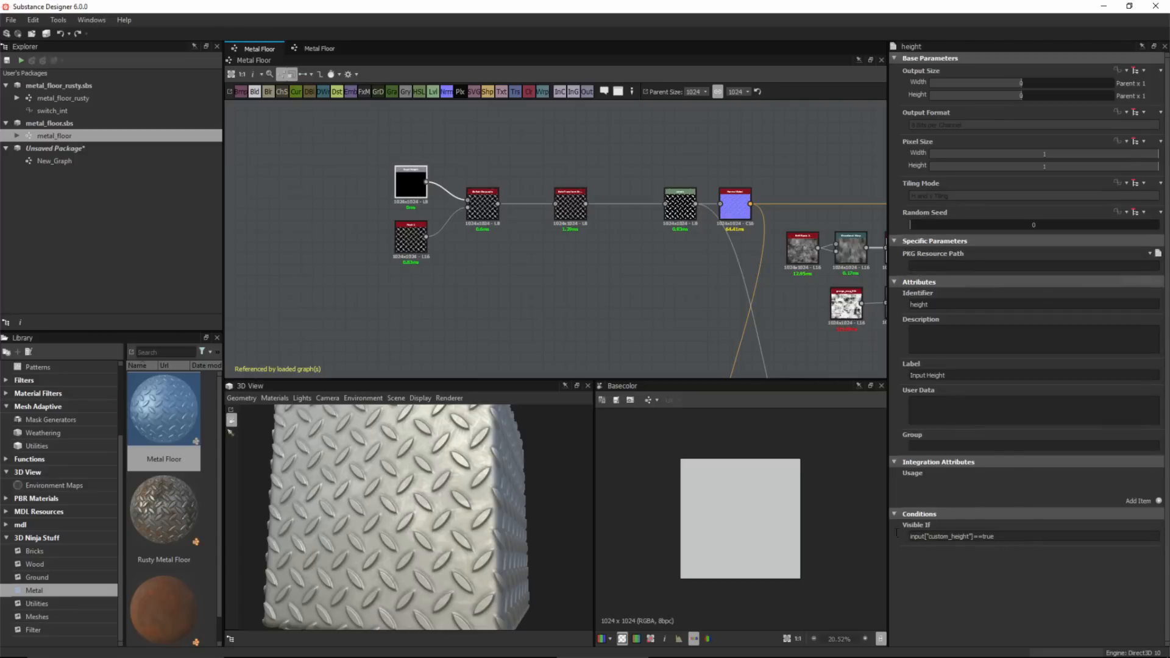
pyautogui.moveTo(996, 537); pyautogui.dragTo(860, 533)
pyautogui.press('BackSpace')
# Shift the Input Height node left and save the metal_floor package.
pyautogui.moveTo(393, 180); pyautogui.dragTo(345, 179)
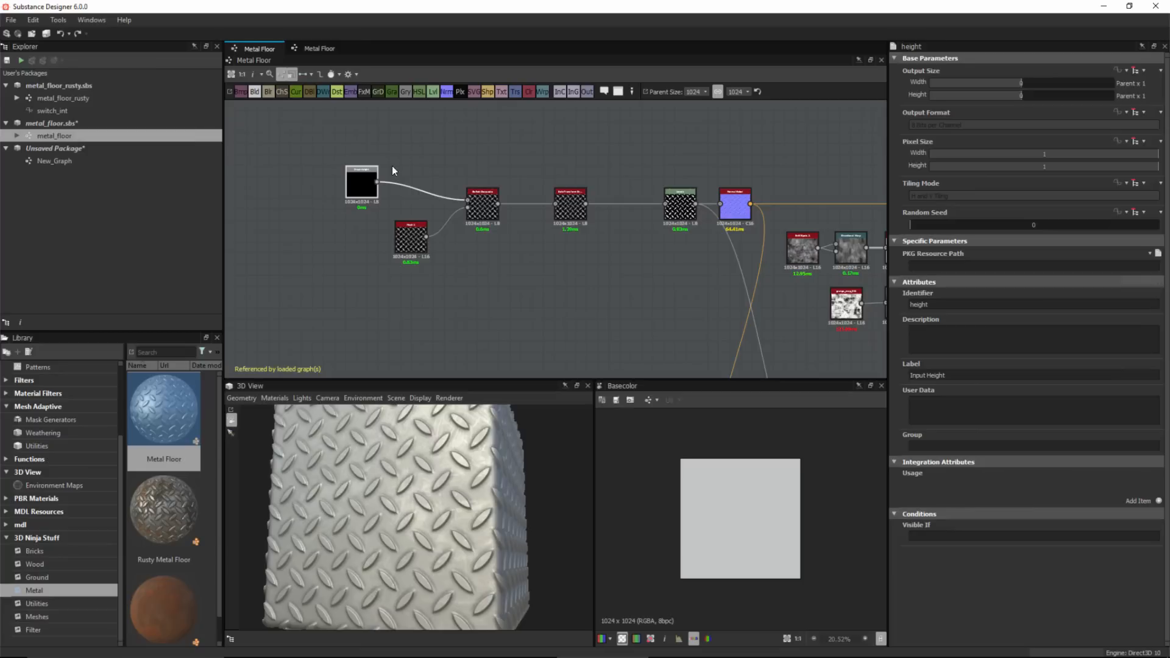
pyautogui.click(85, 123)
pyautogui.click(6, 61)
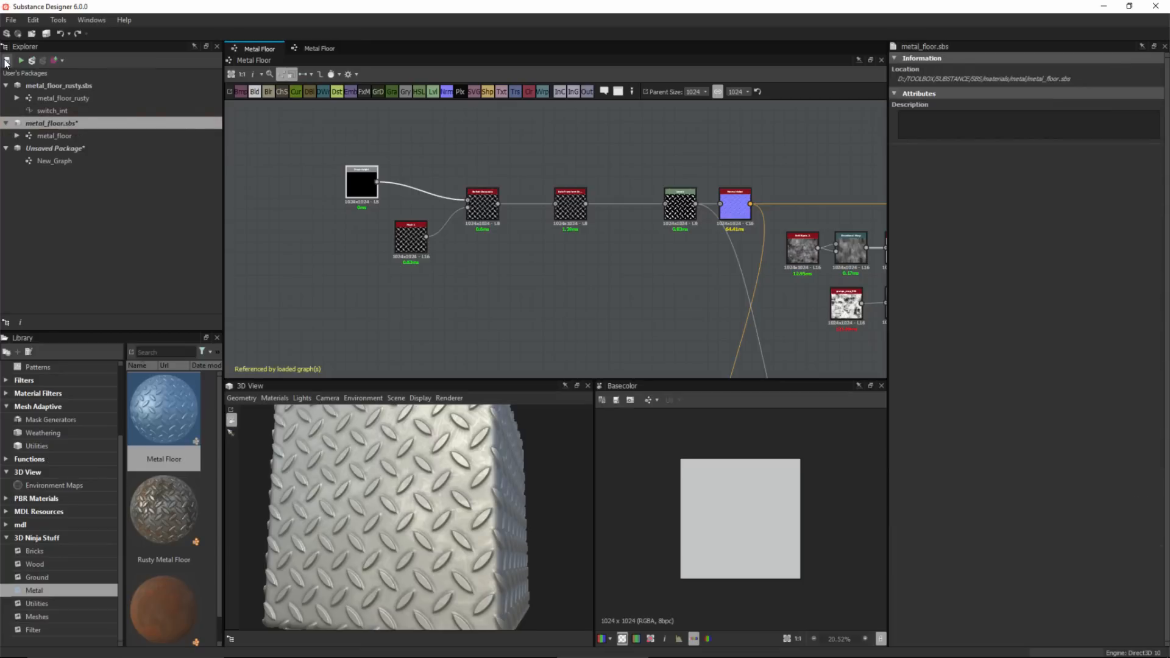
# In the Rusty Metal Floor graph, add a grayscale input node and connect it to the Metal Floor node's input.
pyautogui.click(27, 98)
pyautogui.doubleClick(27, 97)
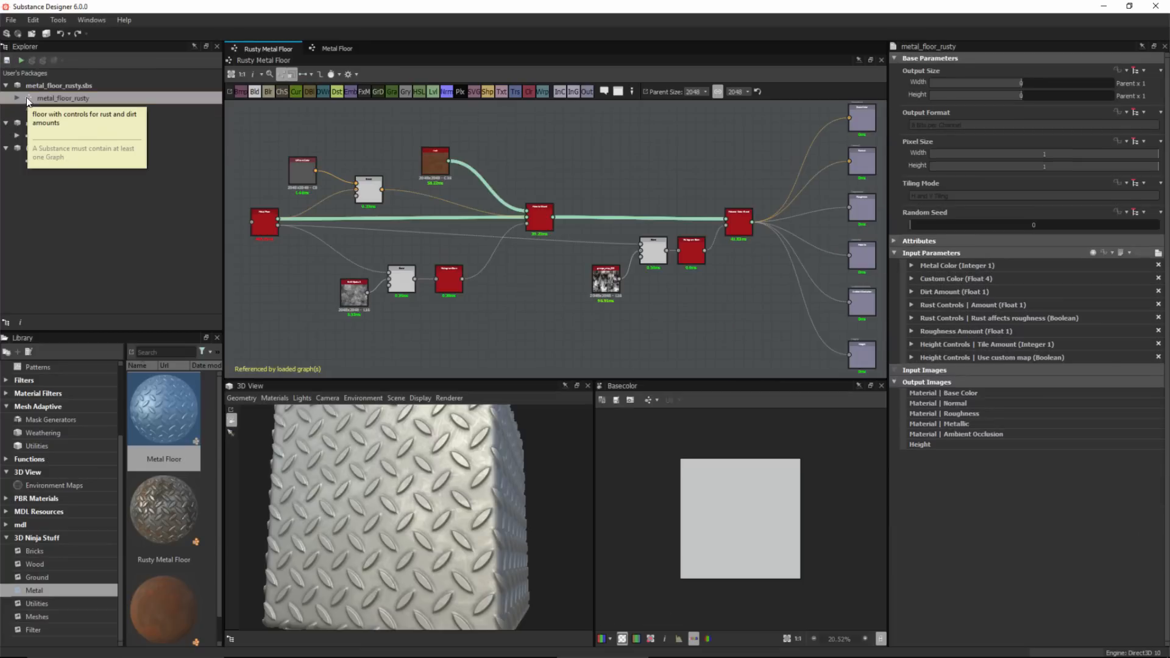
pyautogui.scroll(5, 391, 208)
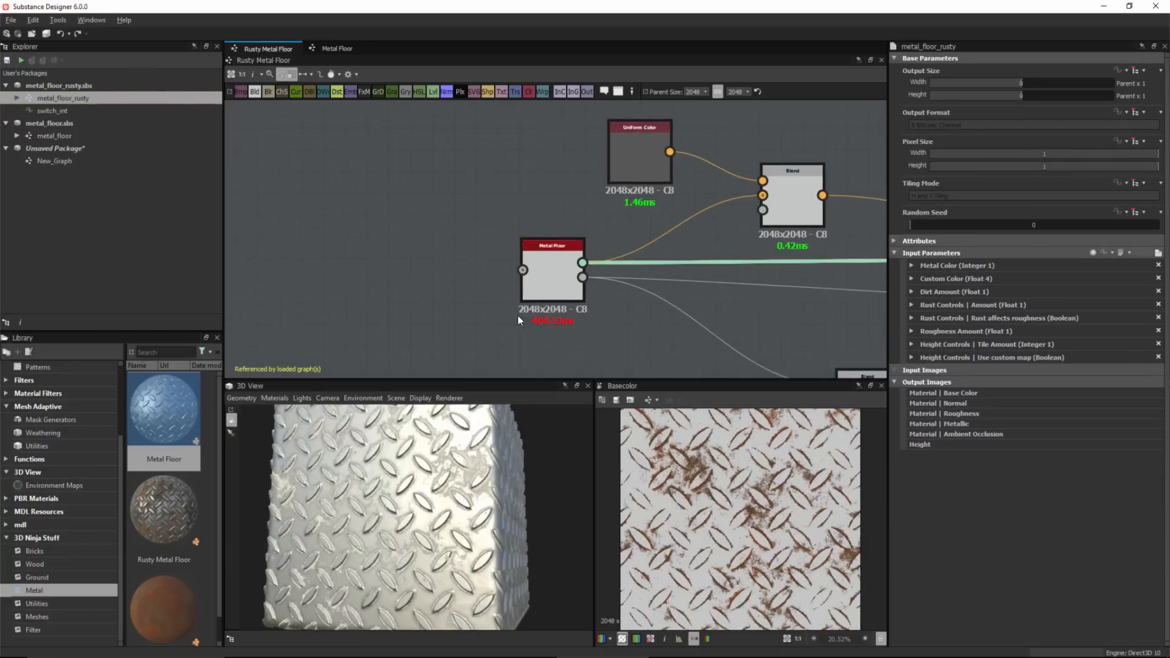
pyautogui.press('space')
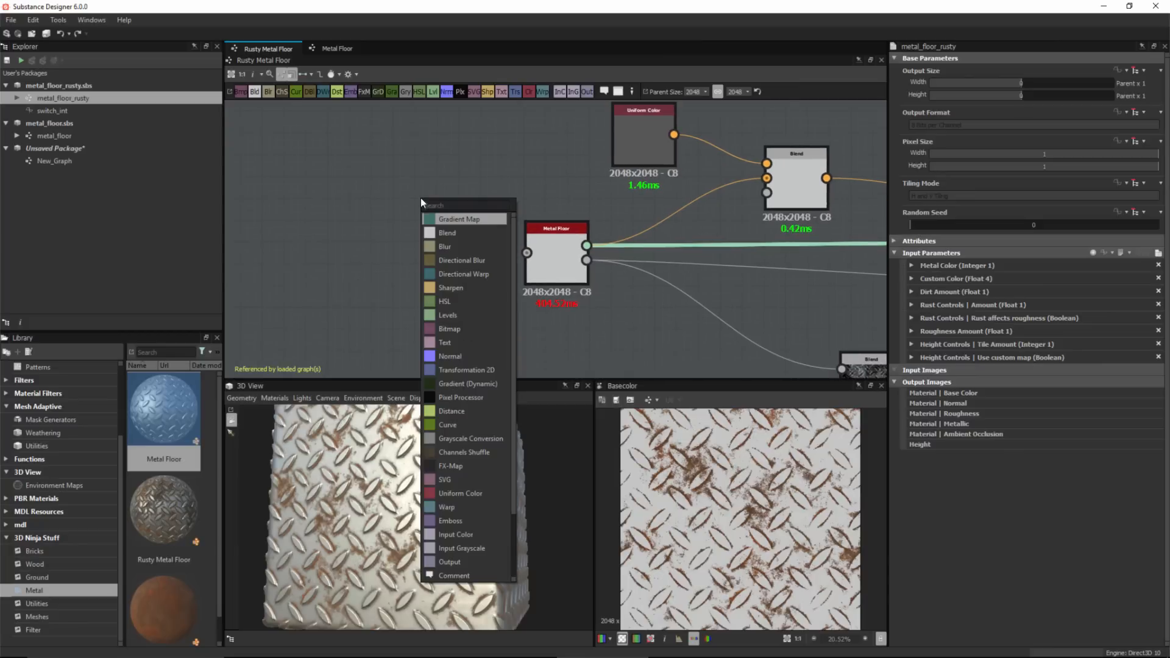
pyautogui.write('in')
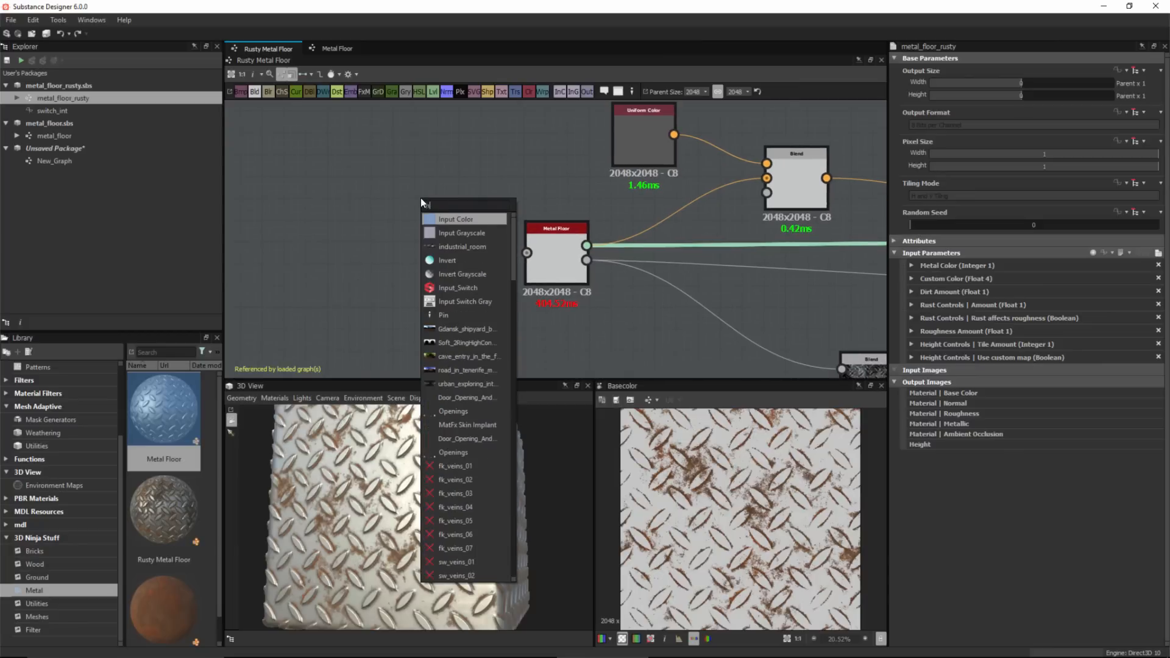
pyautogui.press('Escape')
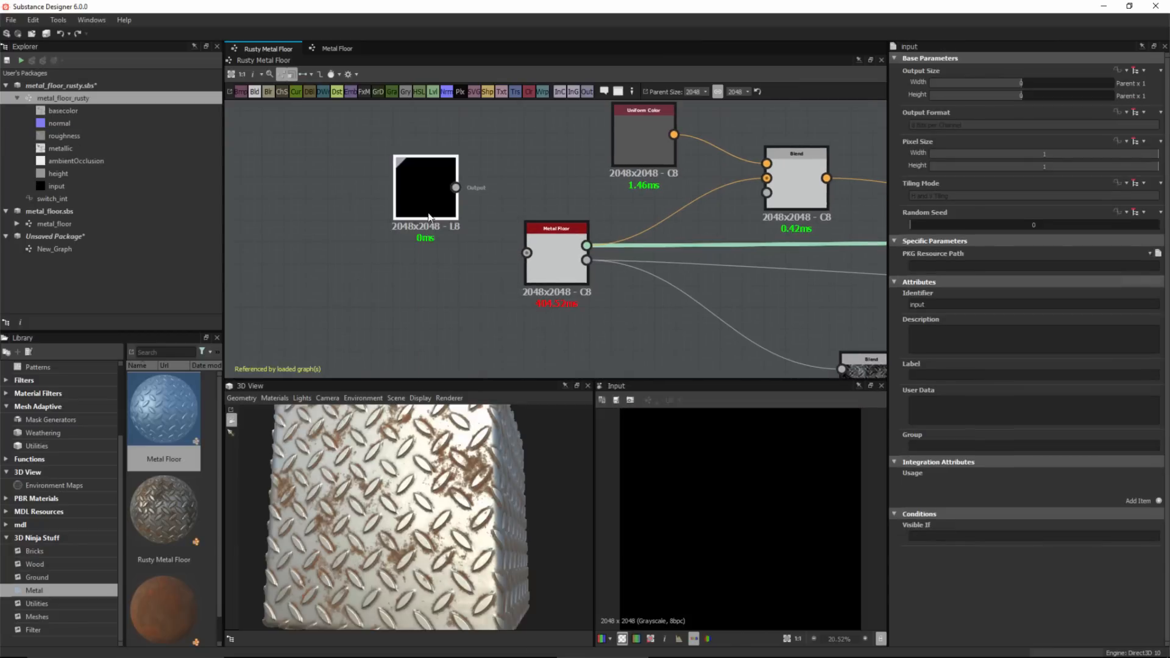
pyautogui.moveTo(420, 197); pyautogui.dragTo(546, 251)
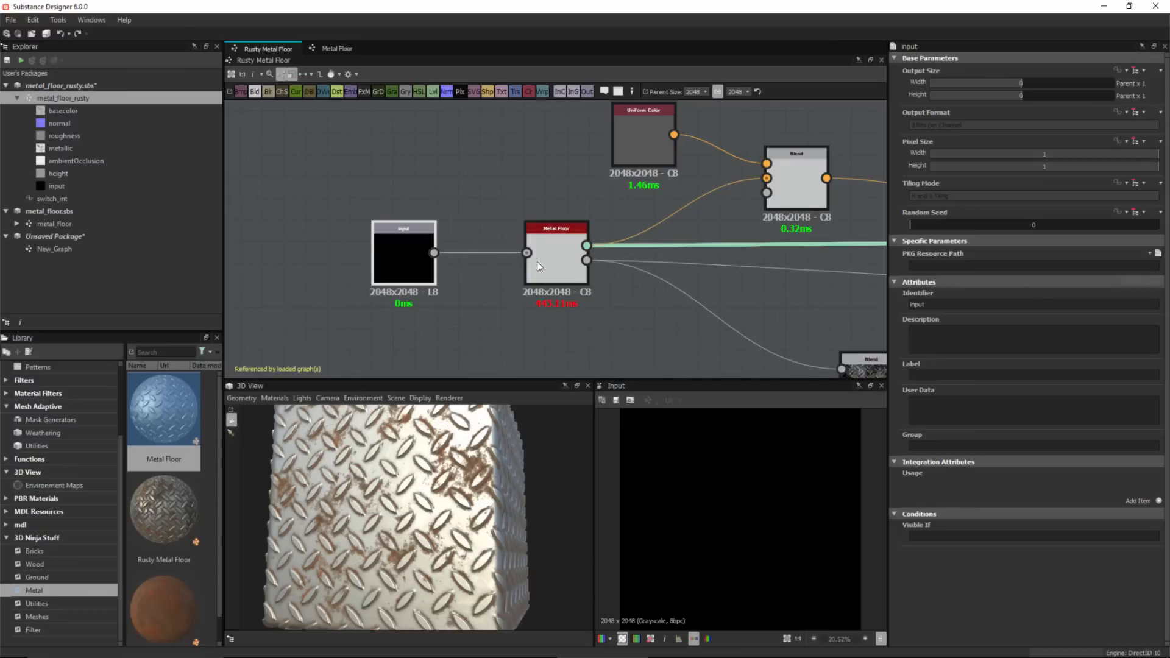
# Set the new input node's identifier to custom_height_map and shift it left of the Metal Floor node.
pyautogui.click(569, 273)
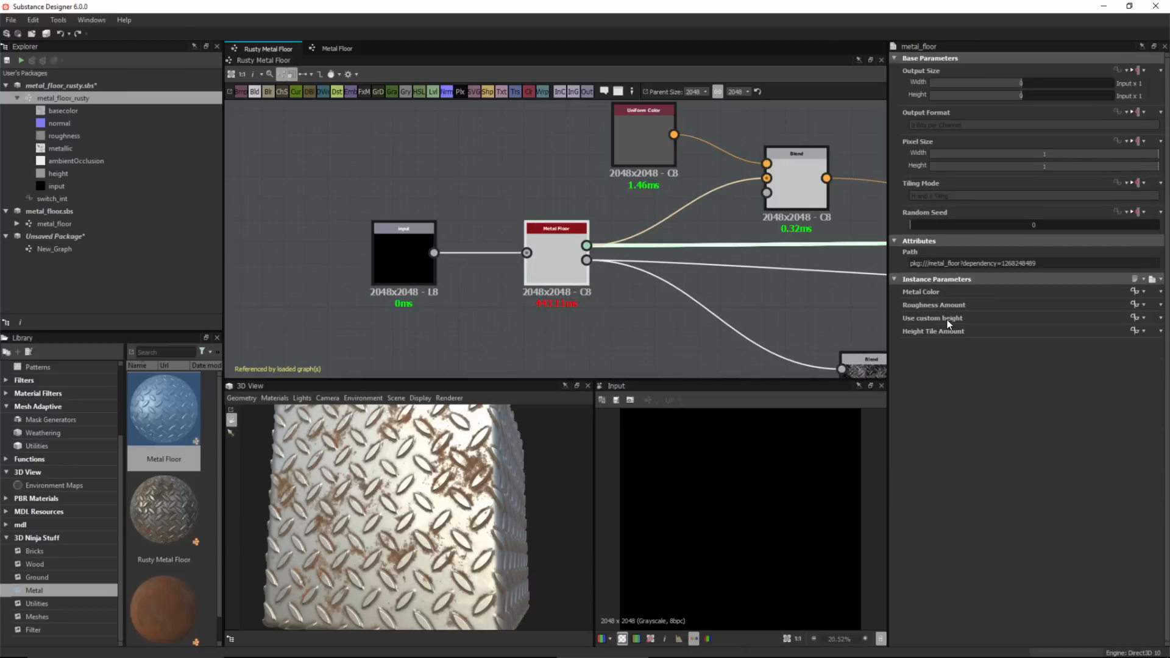
pyautogui.click(402, 254)
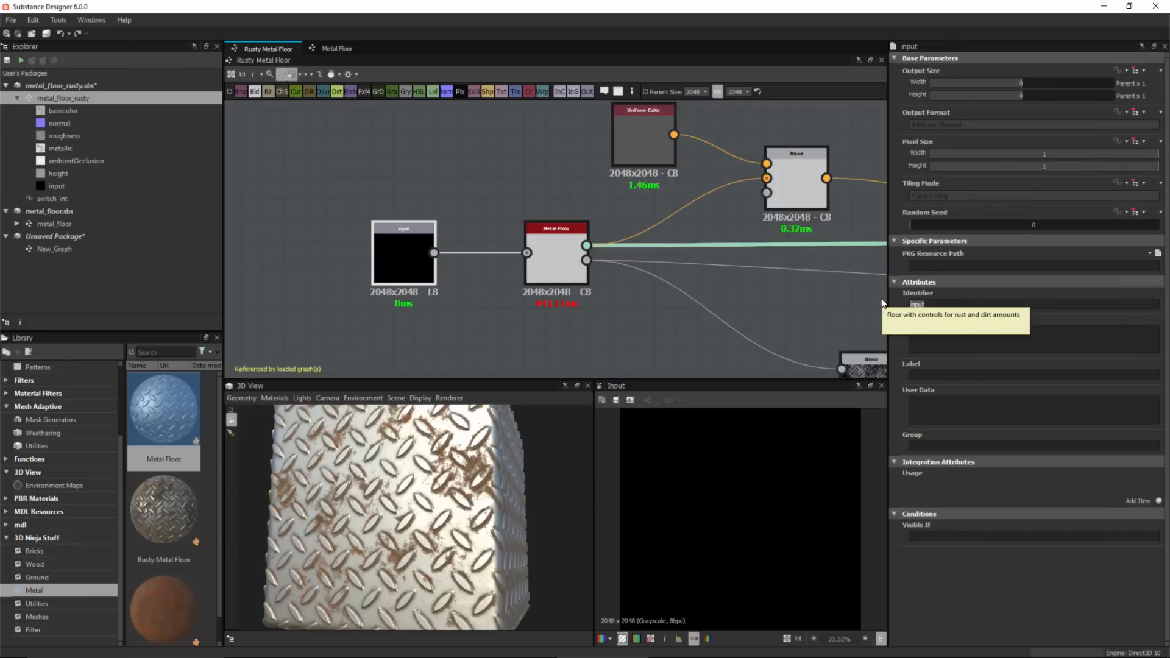
pyautogui.write('custom_ height_1')
pyautogui.press('Return')
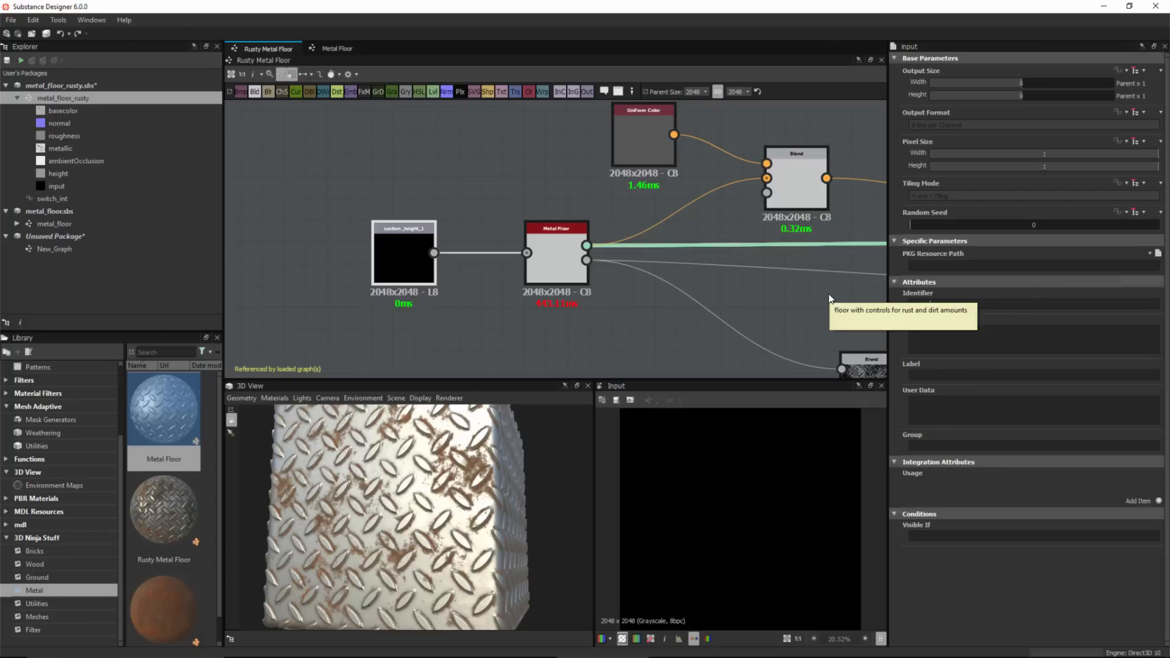
pyautogui.write('_')
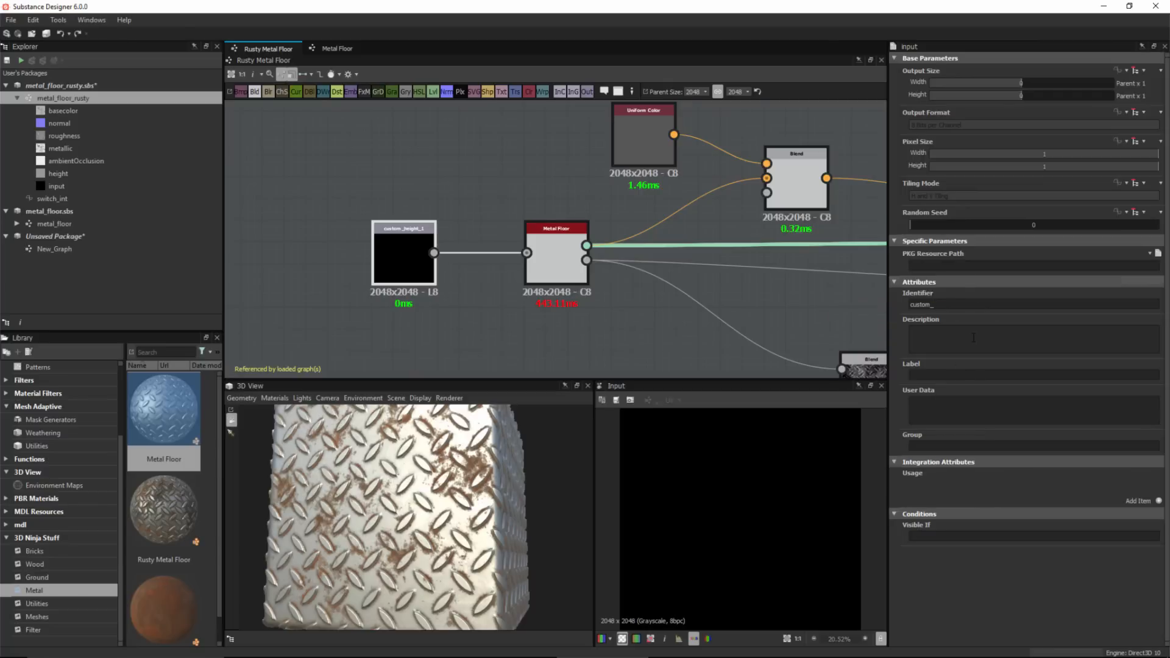
pyautogui.write('height_map')
pyautogui.press('Return')
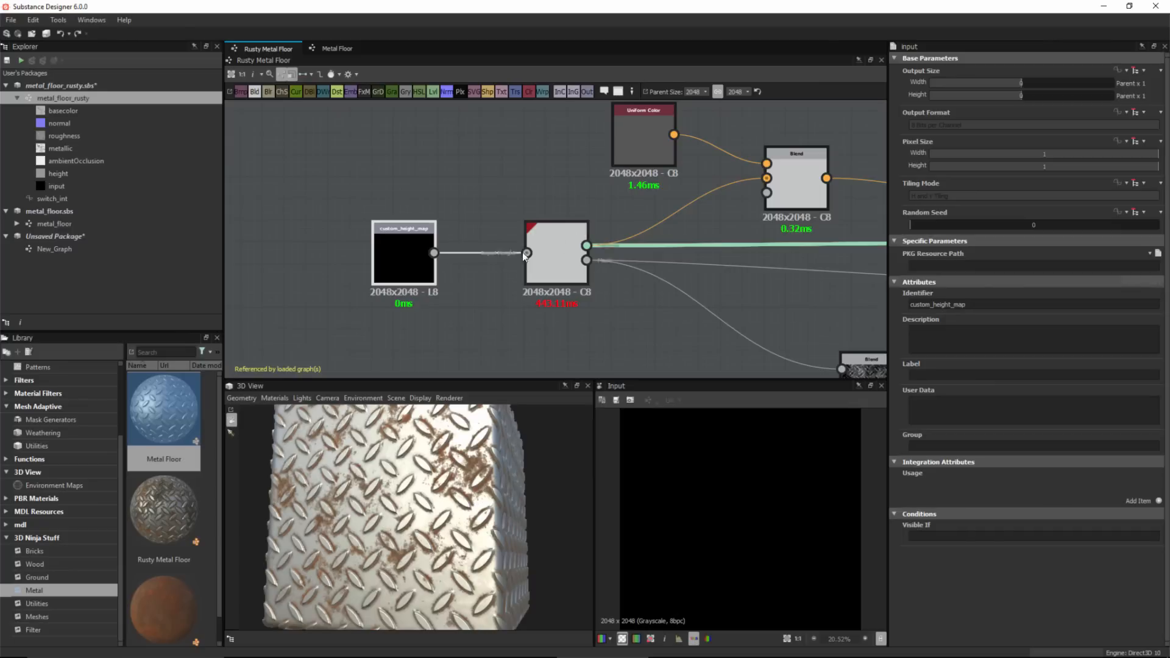
pyautogui.moveTo(406, 254); pyautogui.dragTo(372, 254)
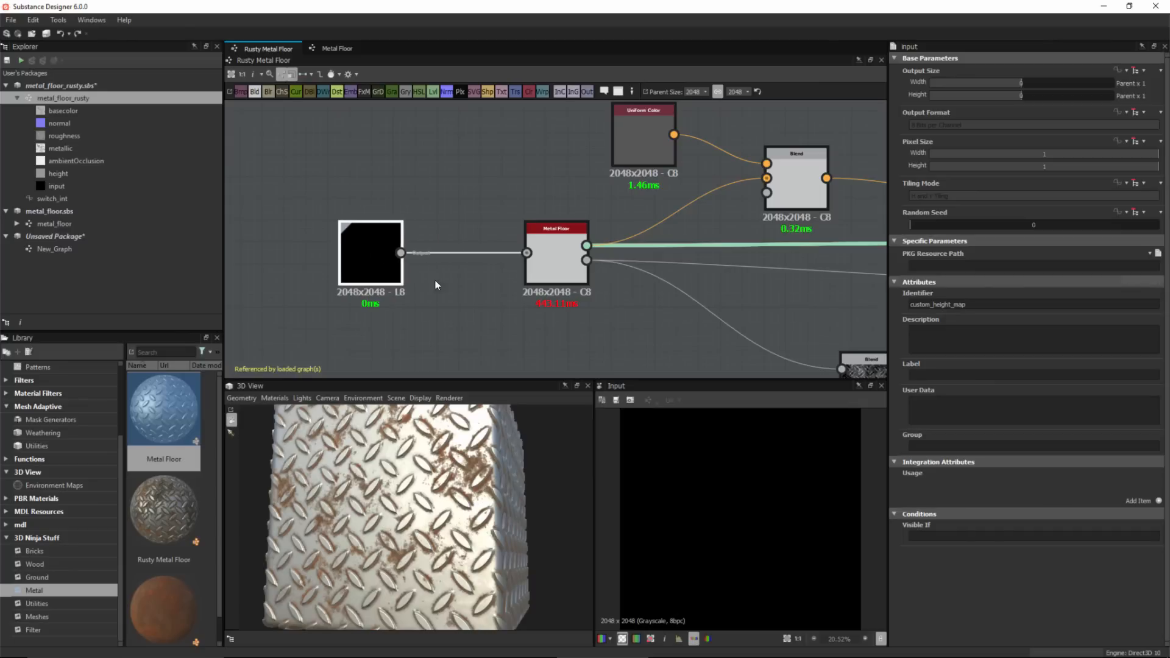
pyautogui.click(468, 306)
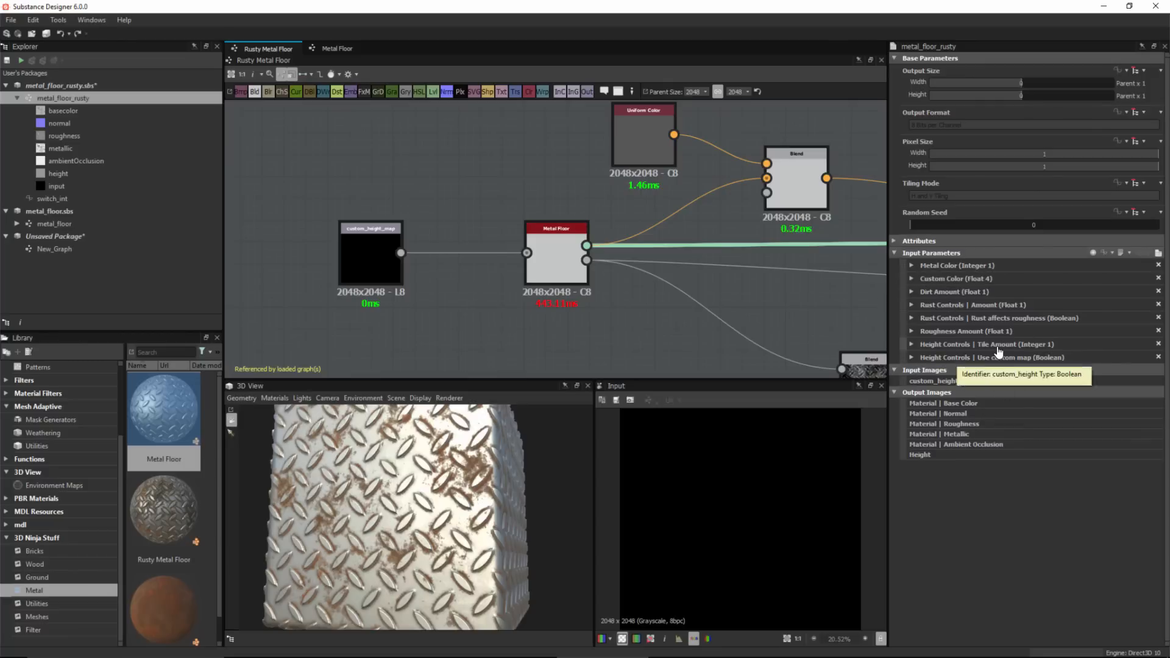
# Set the custom_height_map input node's Visible If condition to input["custom_height"]==true, matching the Use custom map identifier.
pyautogui.click(912, 358)
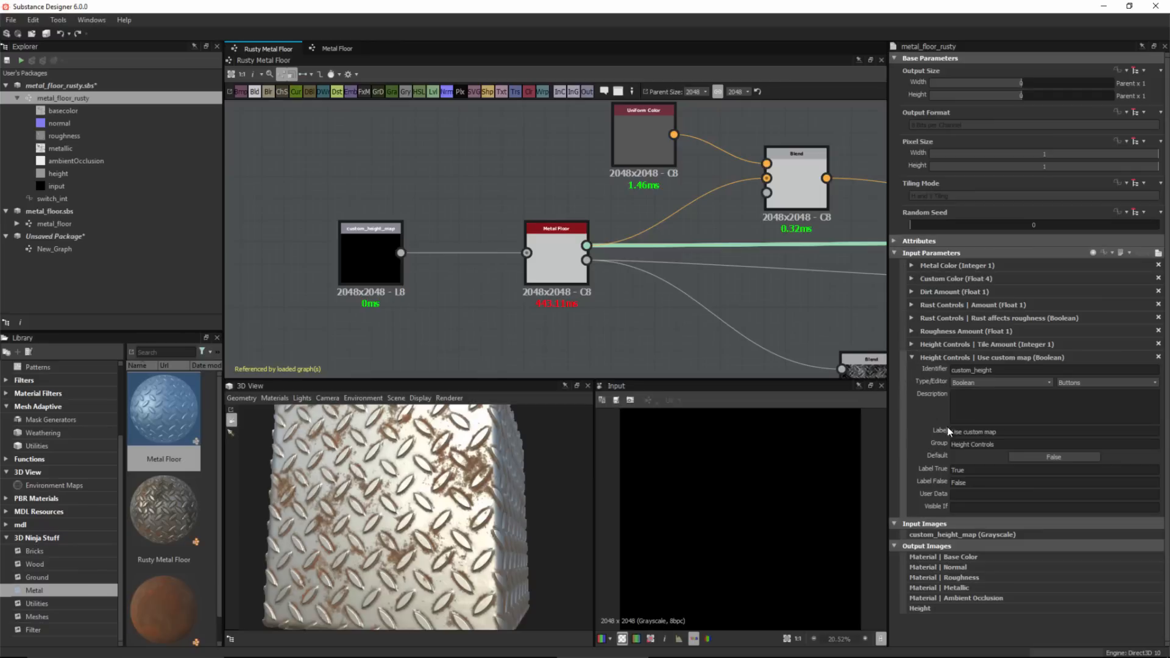
pyautogui.doubleClick(1010, 370)
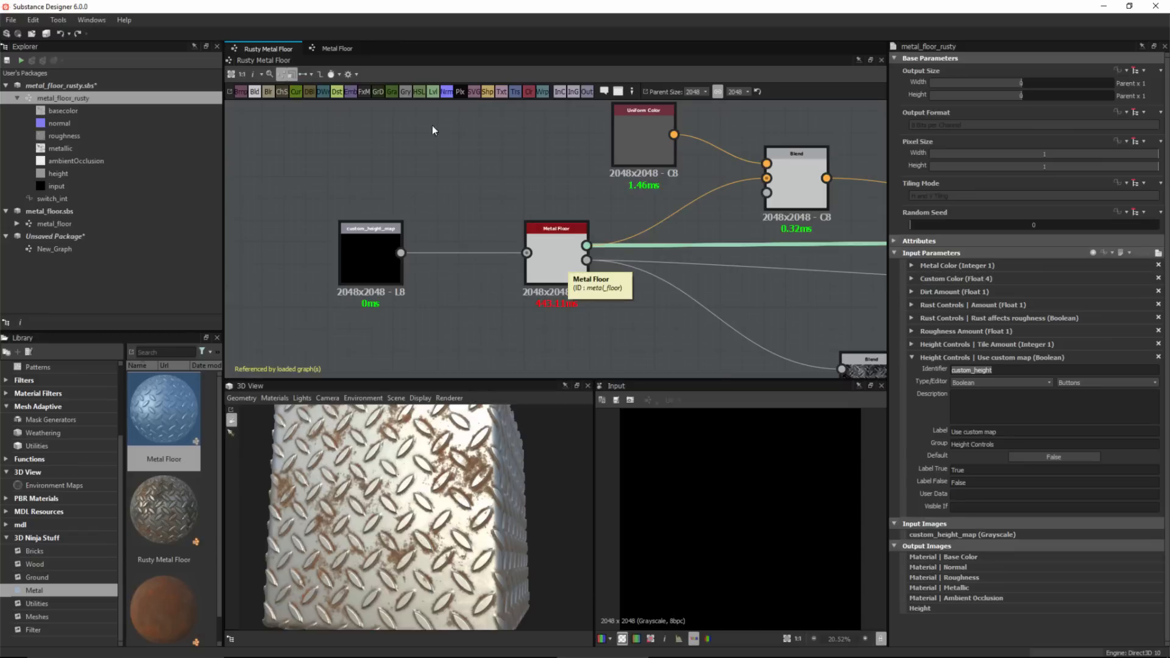
pyautogui.click(360, 269)
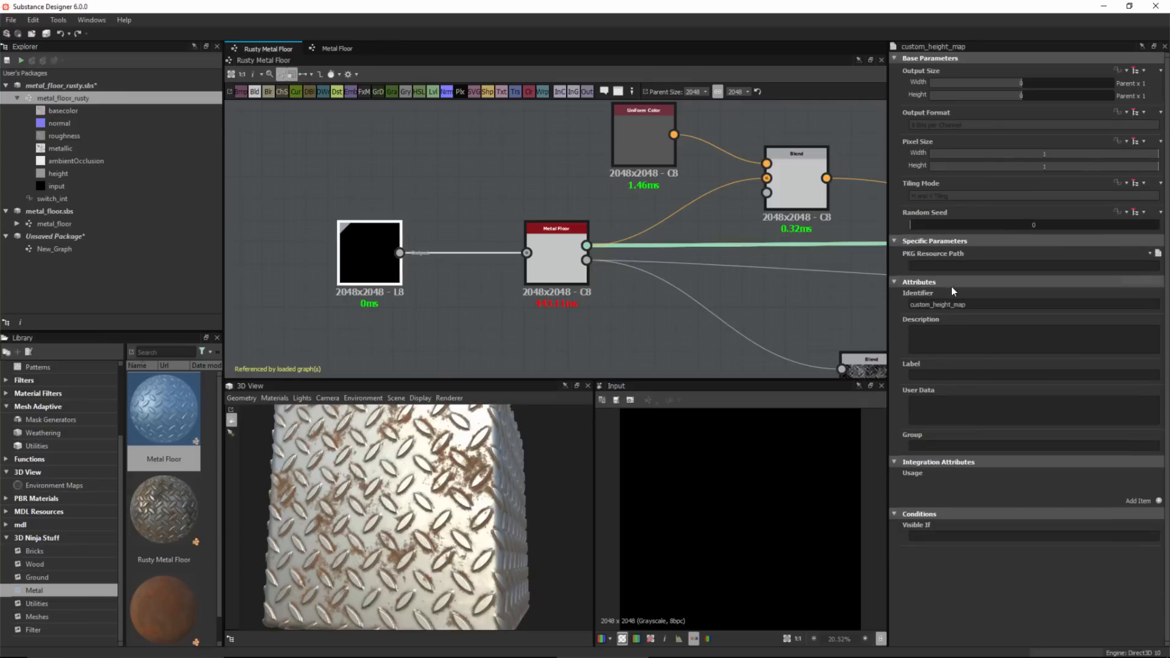
pyautogui.click(946, 537)
pyautogui.write('inp')
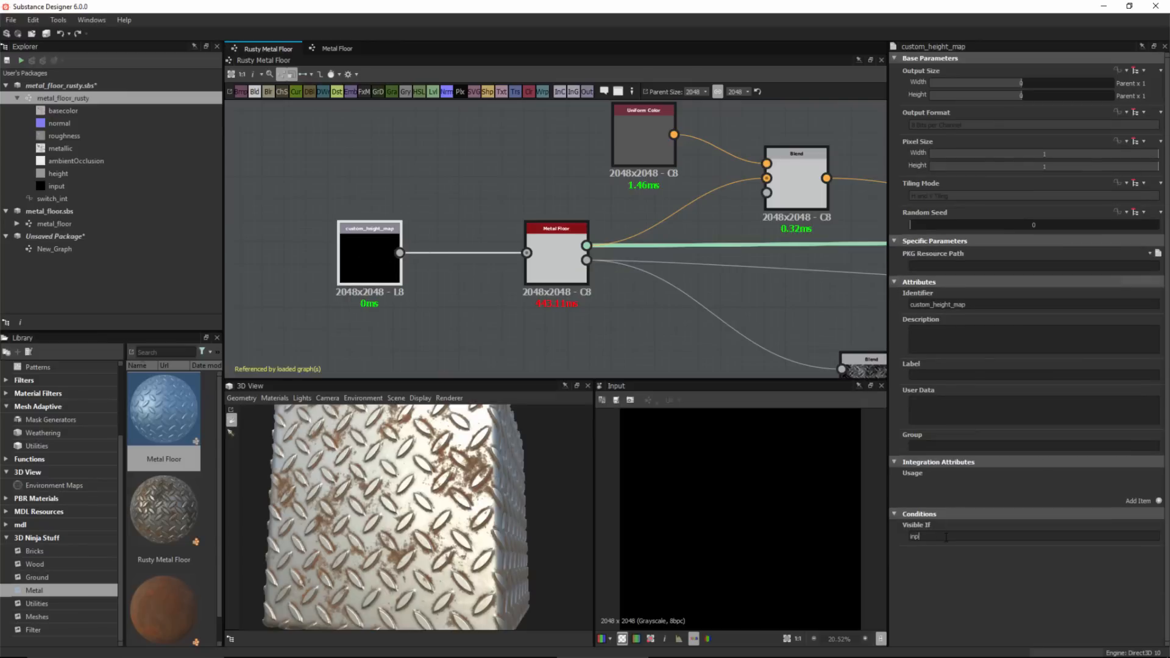
pyautogui.write('ut["custom_height"] ==true')
pyautogui.click(489, 302)
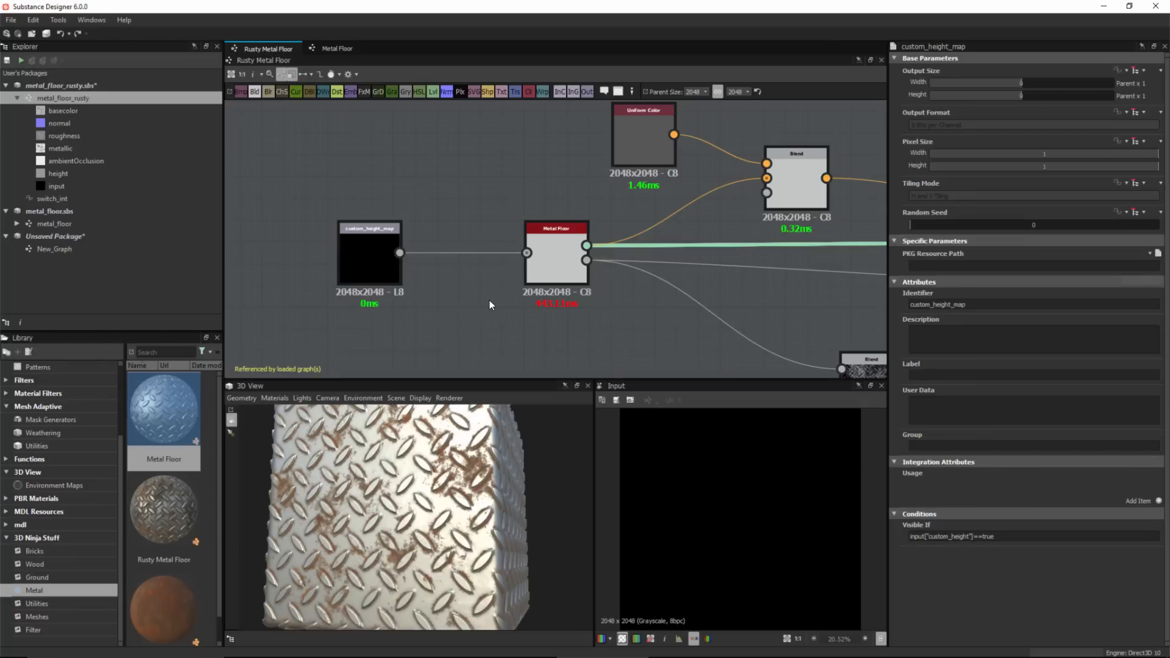
# Save the metal_floor_rusty package.
pyautogui.moveTo(585, 154); pyautogui.dragTo(445, 148, button='middle')
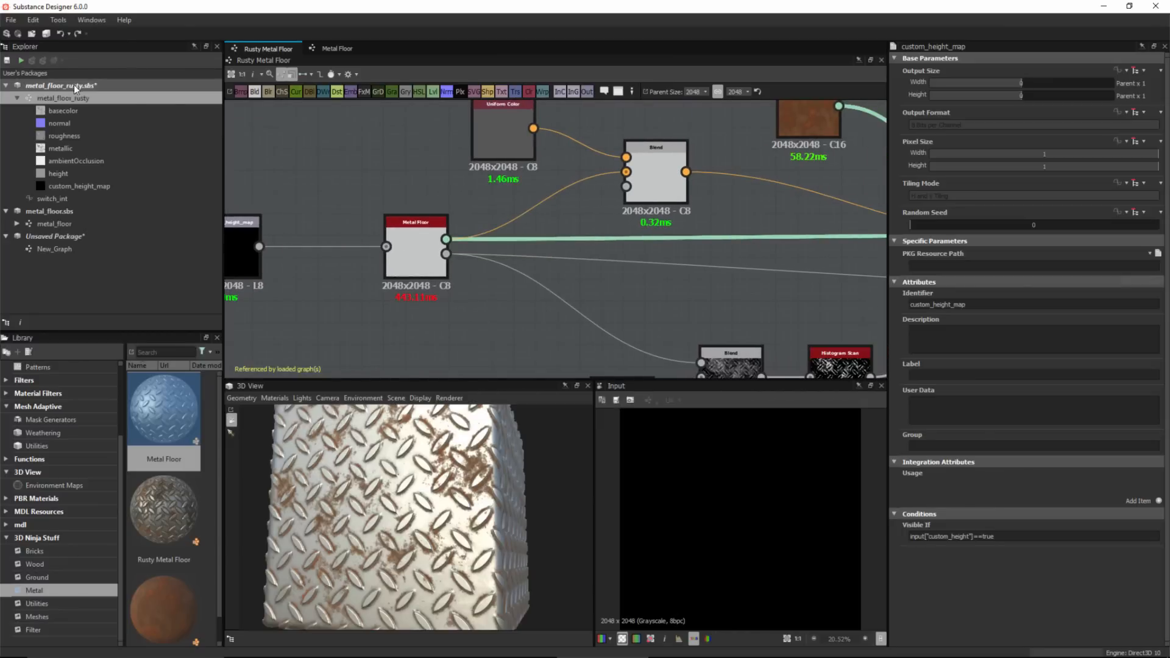
pyautogui.click(41, 85)
pyautogui.click(7, 59)
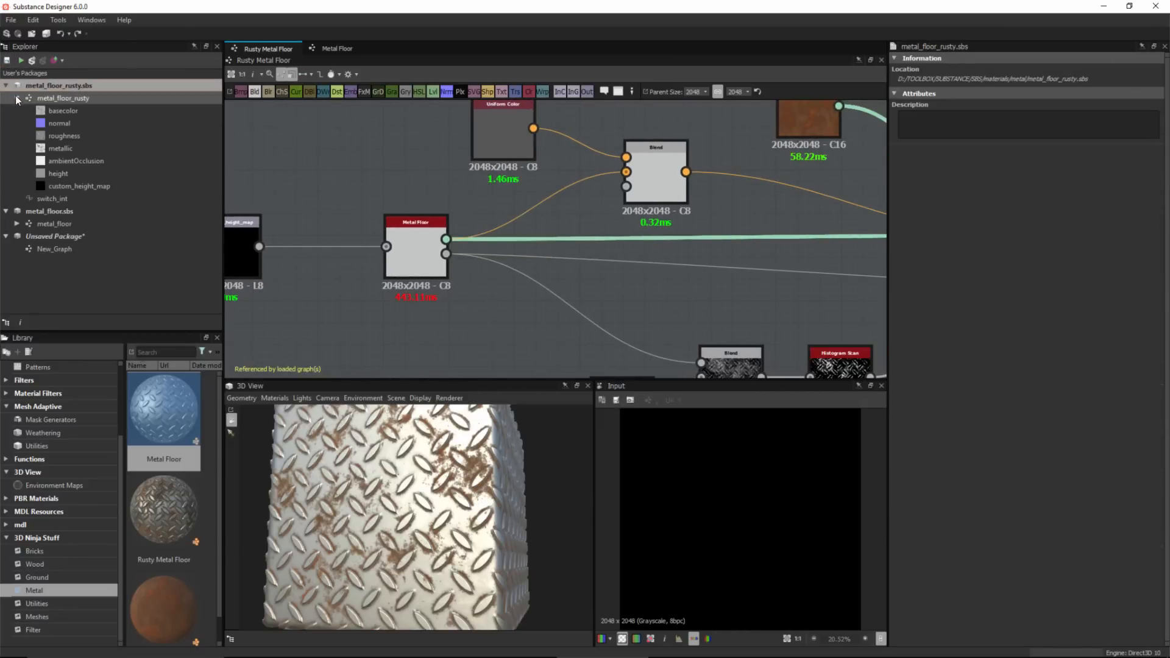
# Open New_Graph and test the Rusty Metal Floor node's Use custom map toggle by switching it off and back on.
pyautogui.click(8, 86)
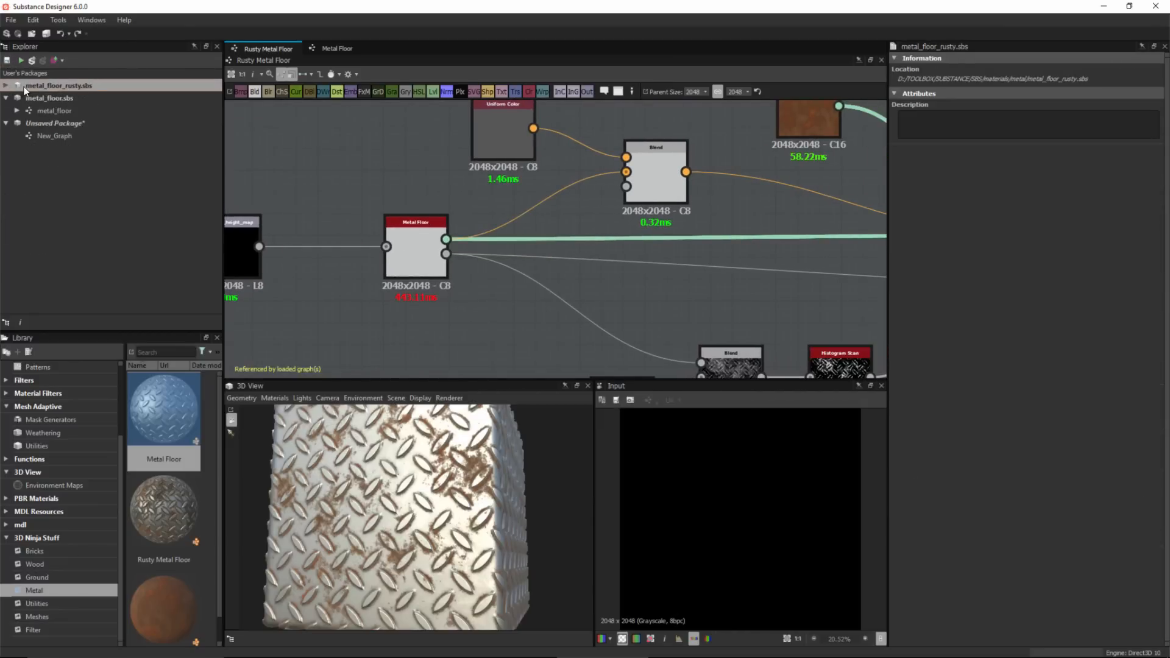
pyautogui.click(39, 137)
pyautogui.doubleClick(39, 137)
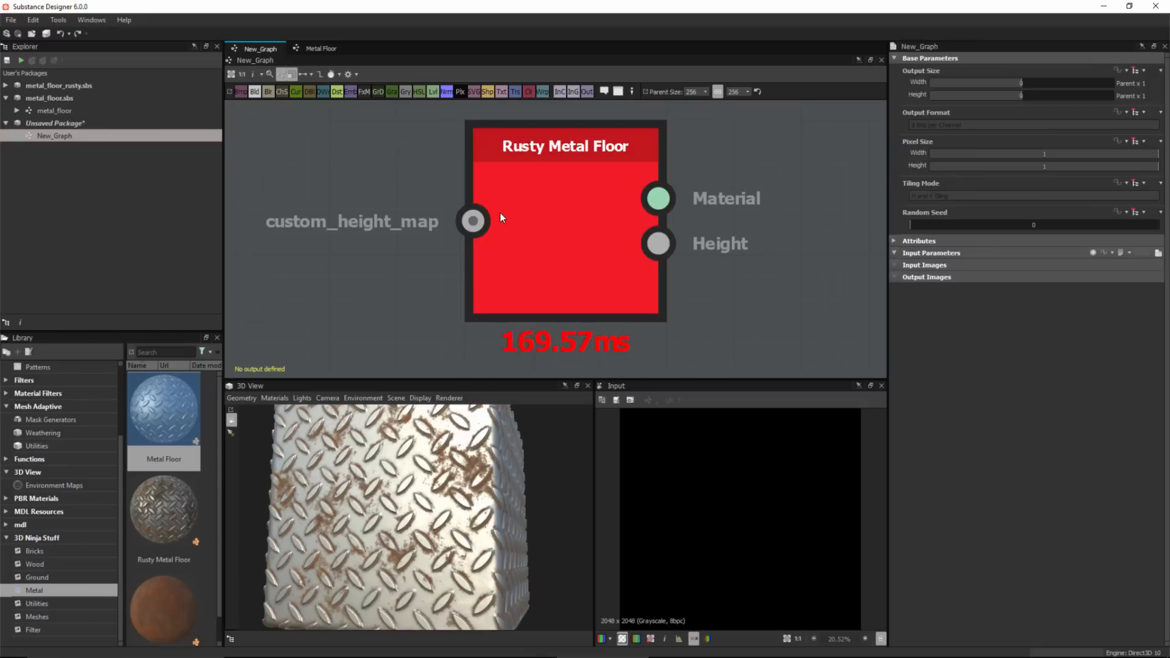
pyautogui.scroll(-1, 639, 248)
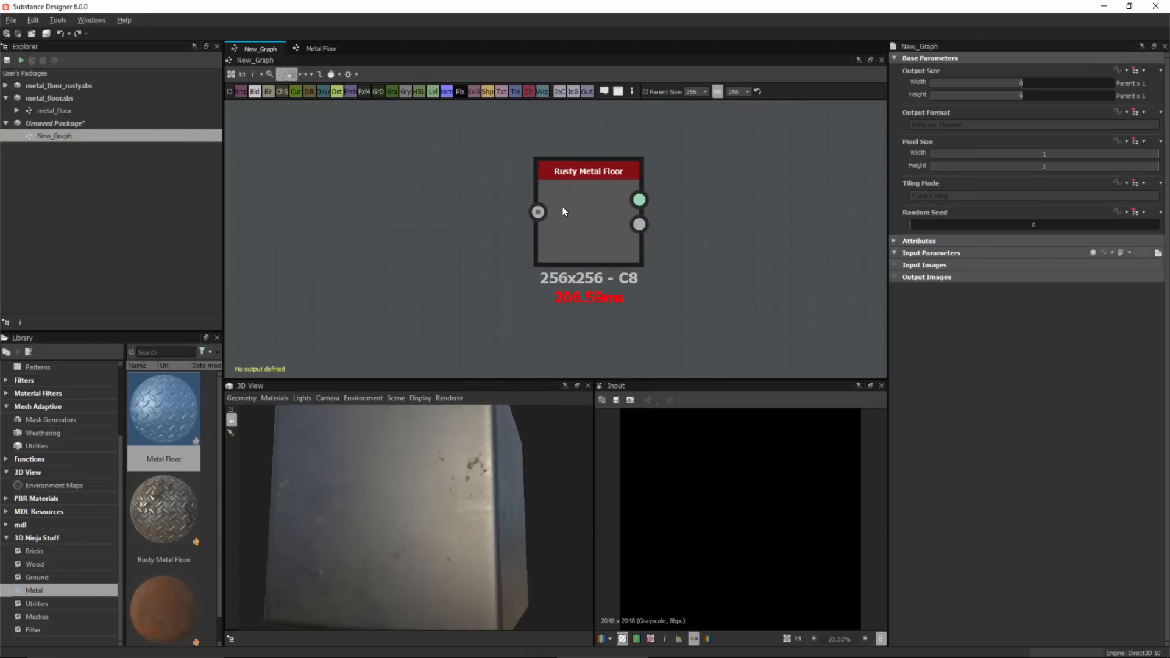
pyautogui.click(582, 210)
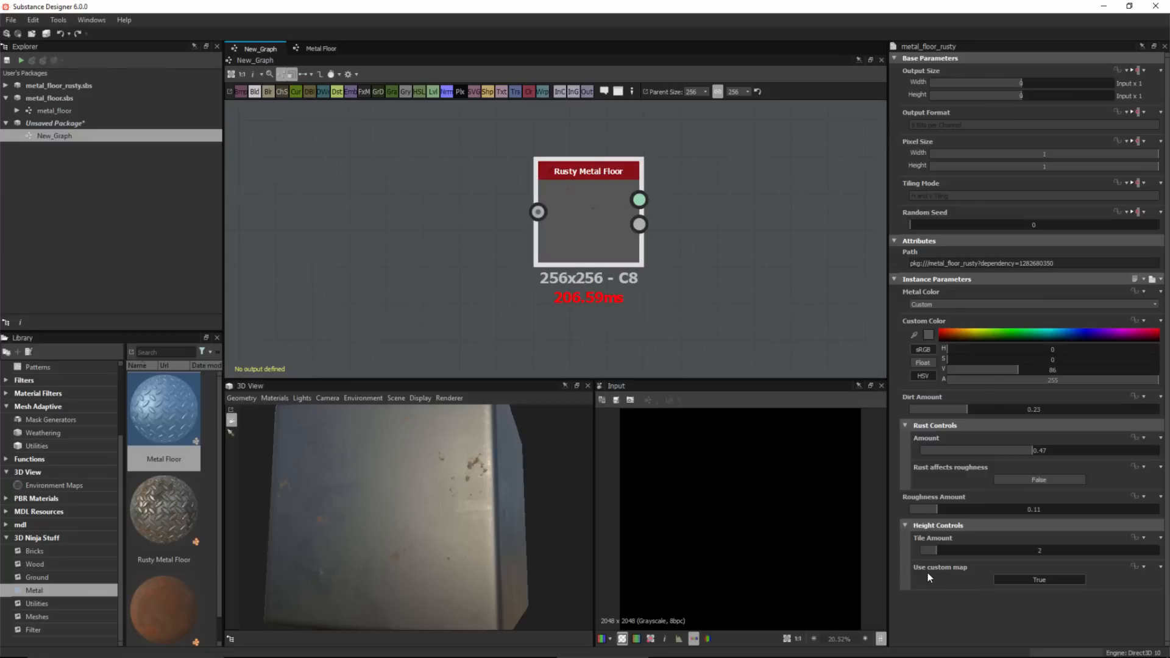
pyautogui.click(1051, 582)
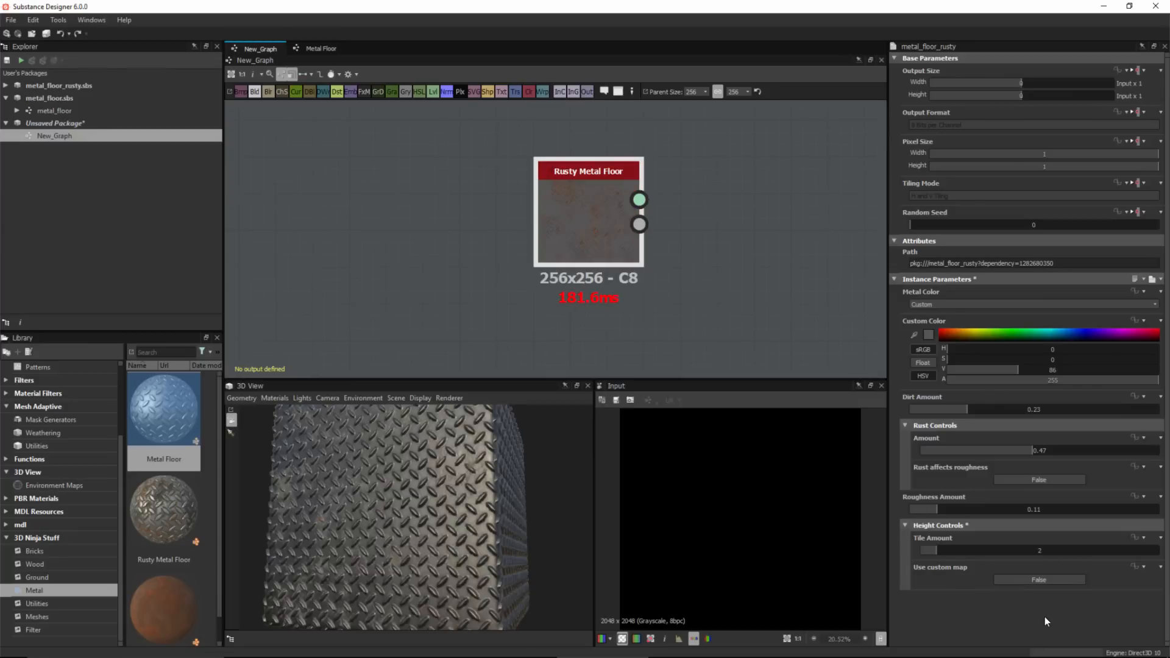
pyautogui.moveTo(415, 439)
pyautogui.mouseDown()
pyautogui.moveTo(426, 459)
pyautogui.moveTo(420, 451)
pyautogui.mouseUp()
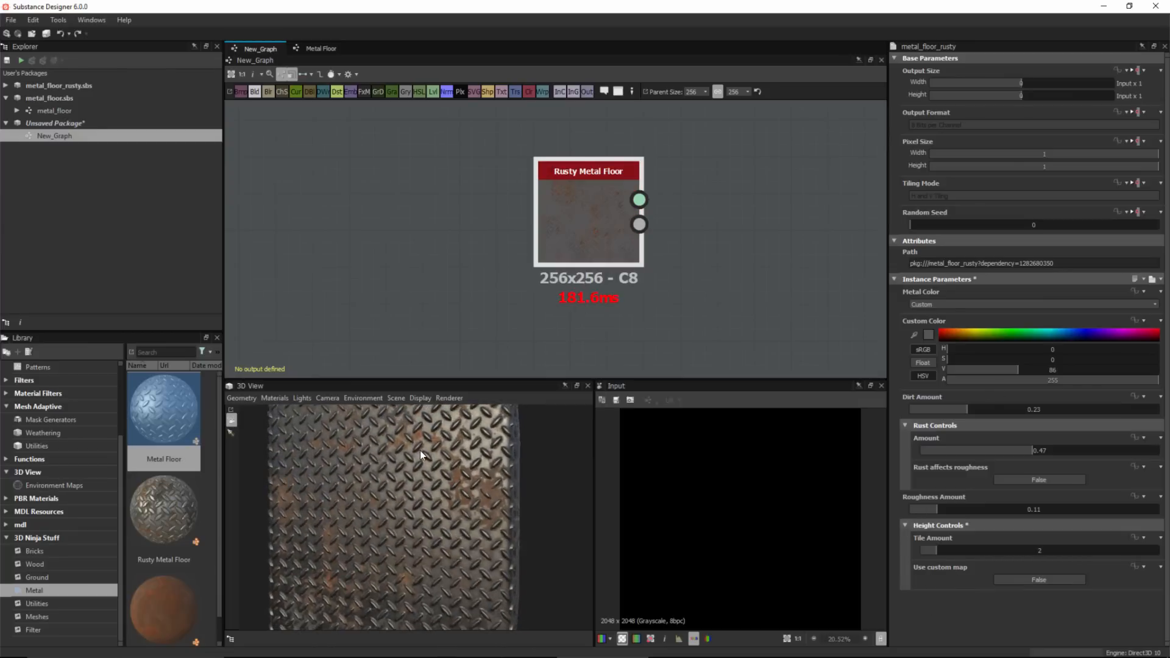
pyautogui.click(1017, 580)
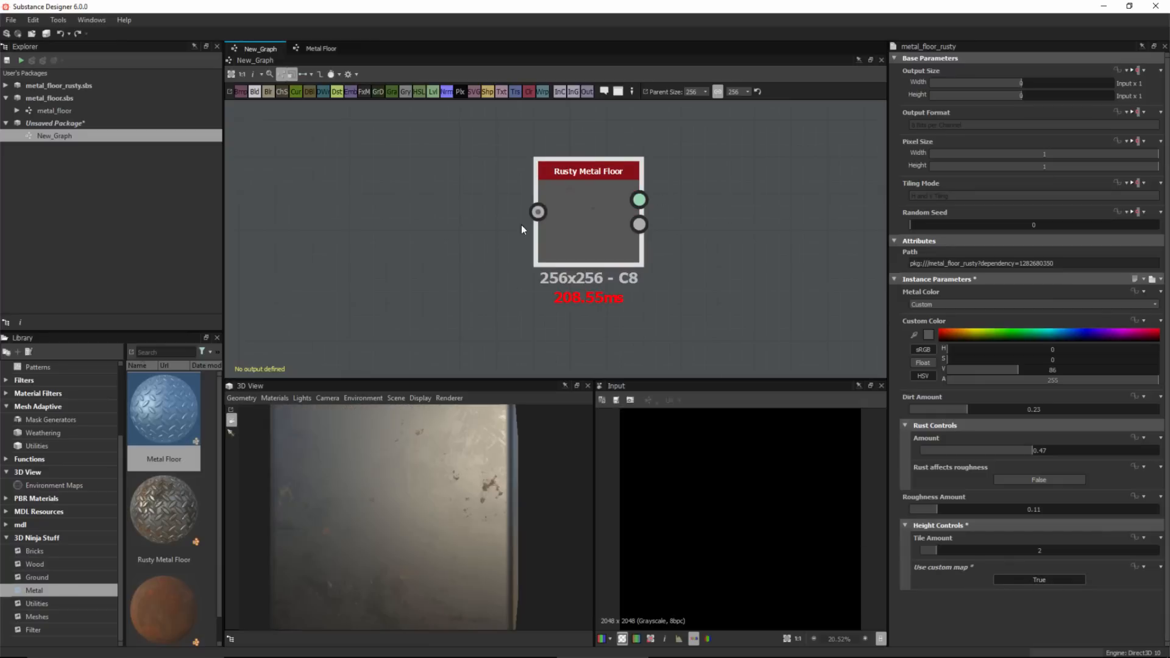
# Add a Weave 1 node and connect it to the Rusty Metal Floor node's custom_height_map input.
pyautogui.press('space')
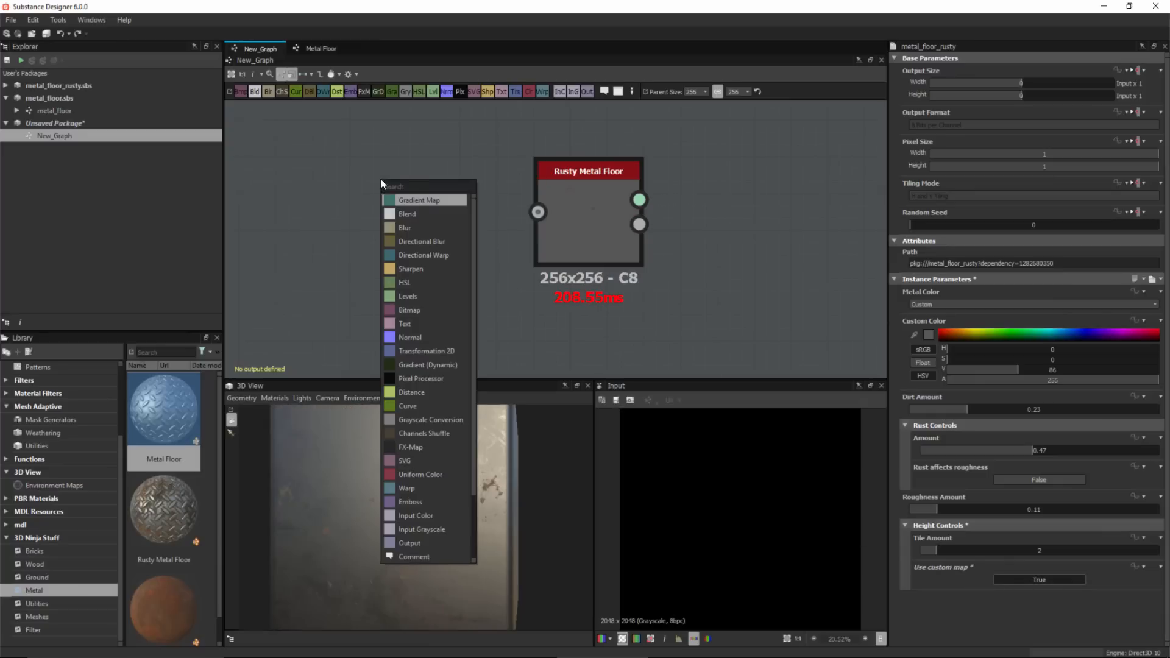
pyautogui.write('we')
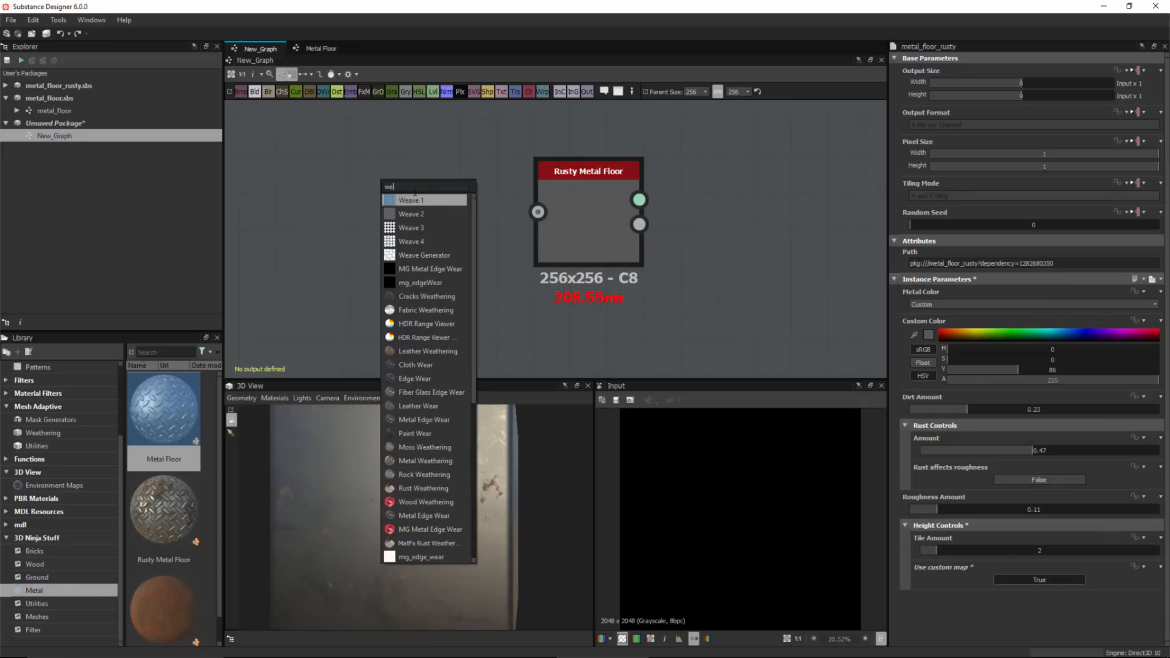
pyautogui.click(411, 199)
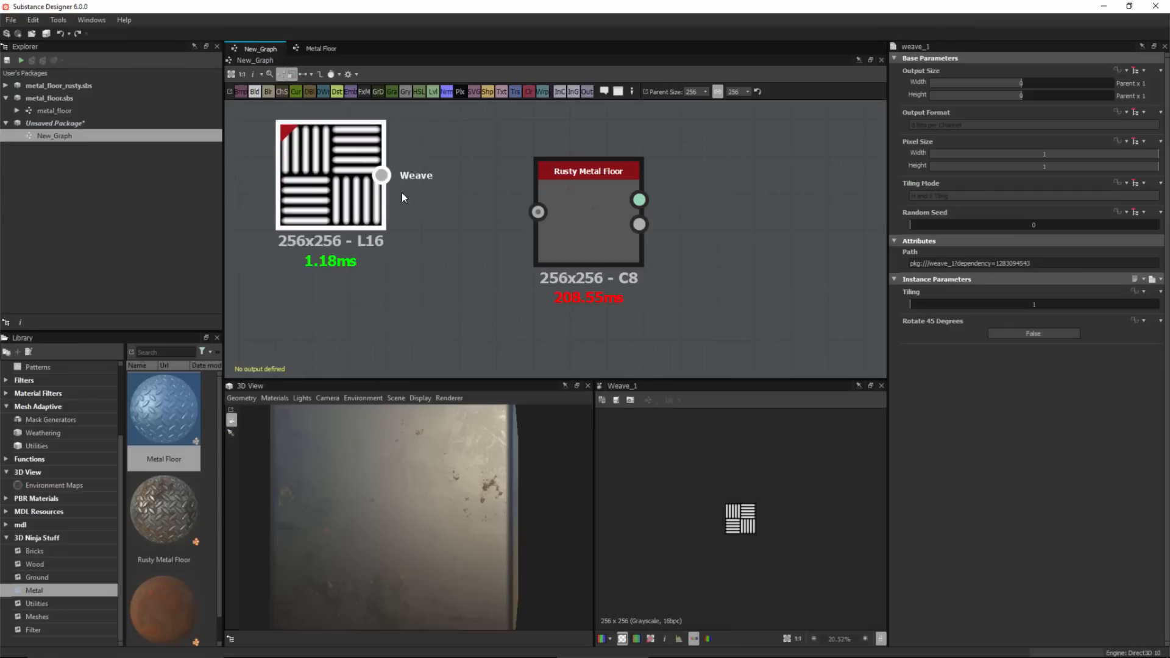
pyautogui.moveTo(381, 175); pyautogui.dragTo(435, 223)
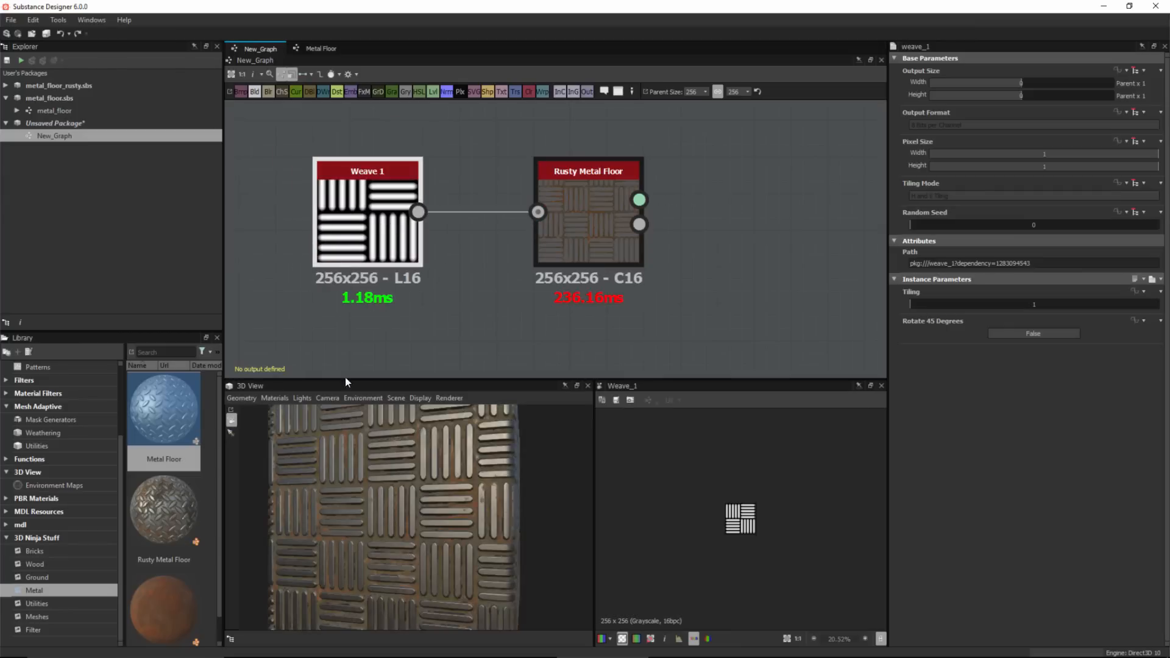
# Set the Rusty Metal Floor node's Tile Amount to 3.
pyautogui.moveTo(359, 430); pyautogui.dragTo(437, 489)
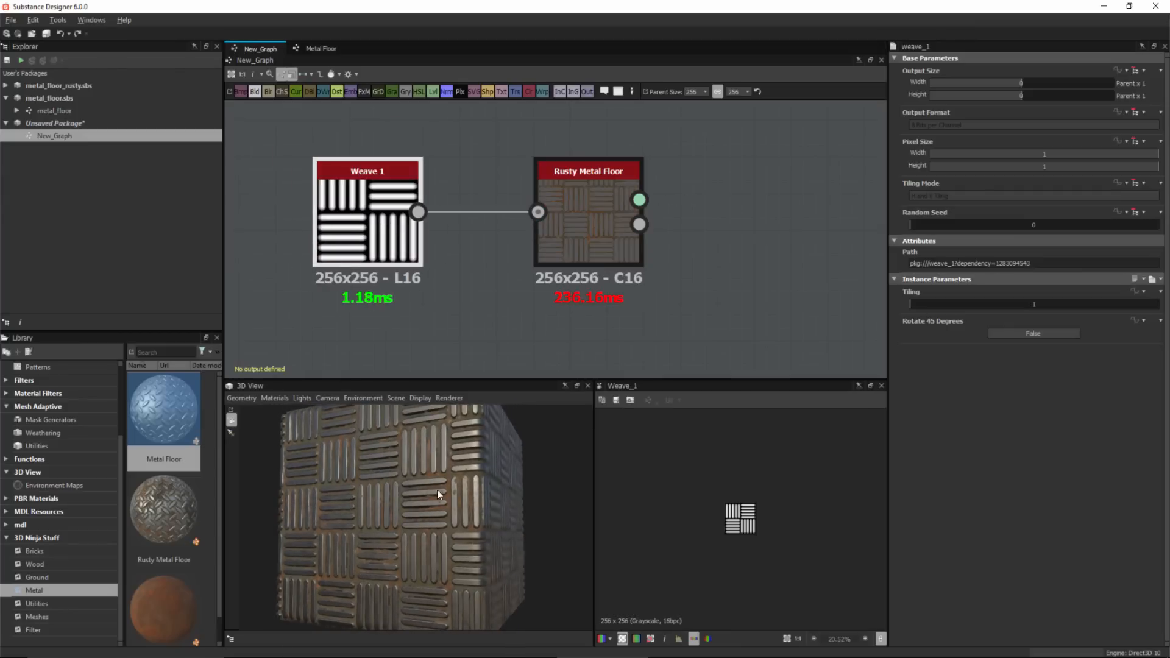
pyautogui.click(599, 228)
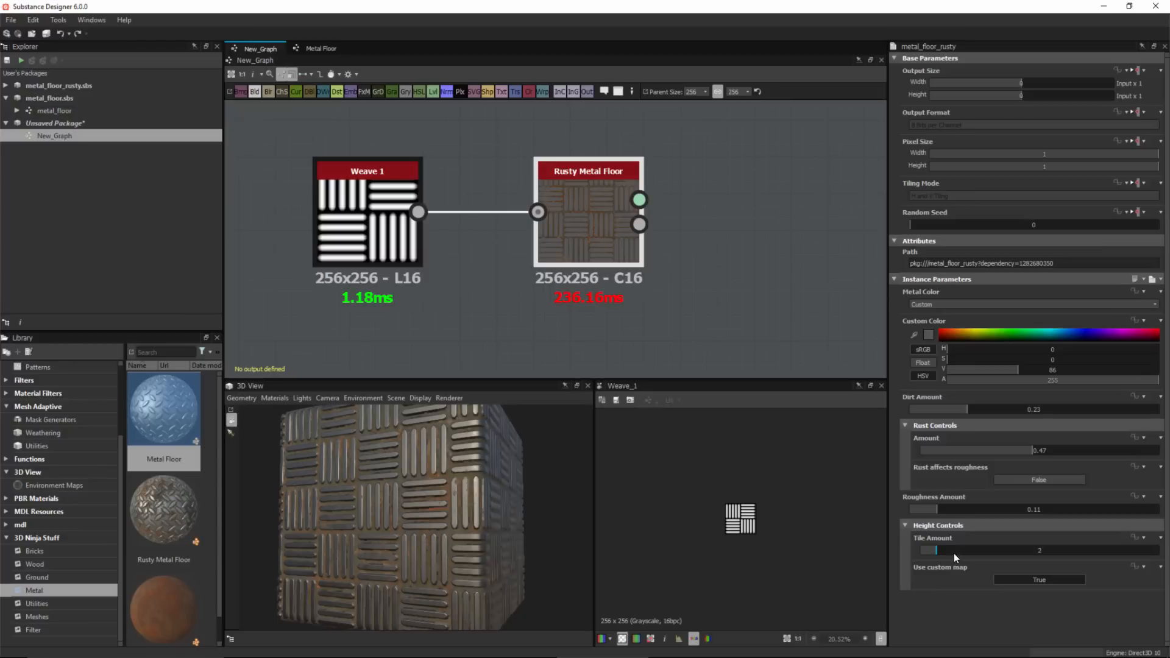
pyautogui.moveTo(945, 554); pyautogui.dragTo(949, 555)
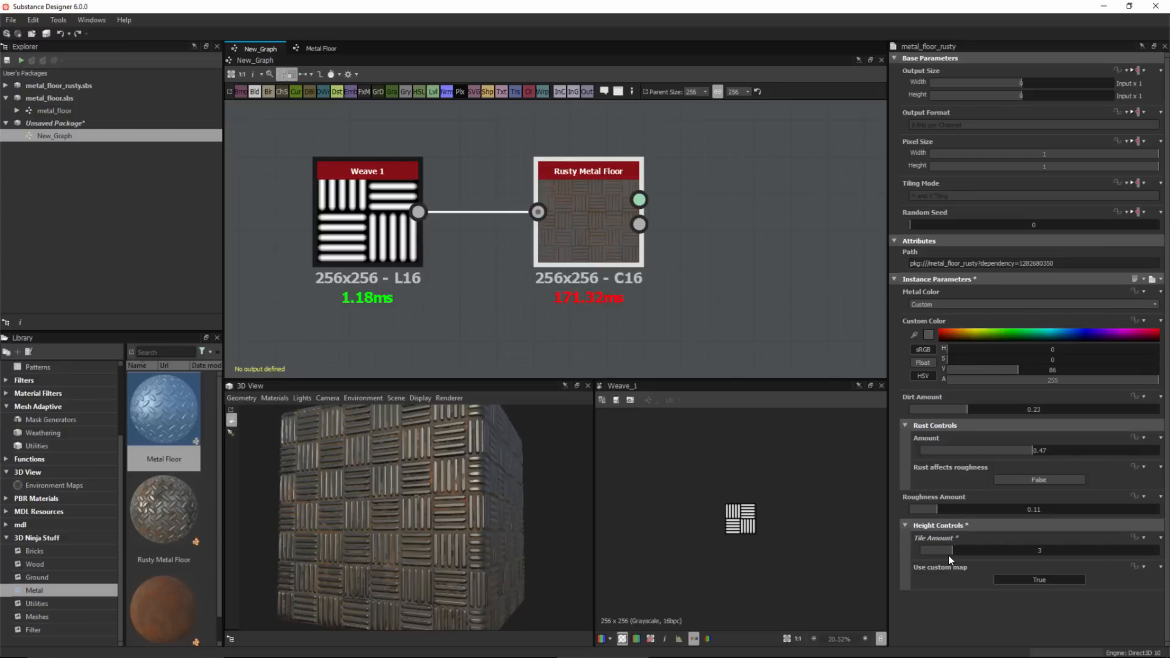
pyautogui.moveTo(409, 532); pyautogui.dragTo(427, 532)
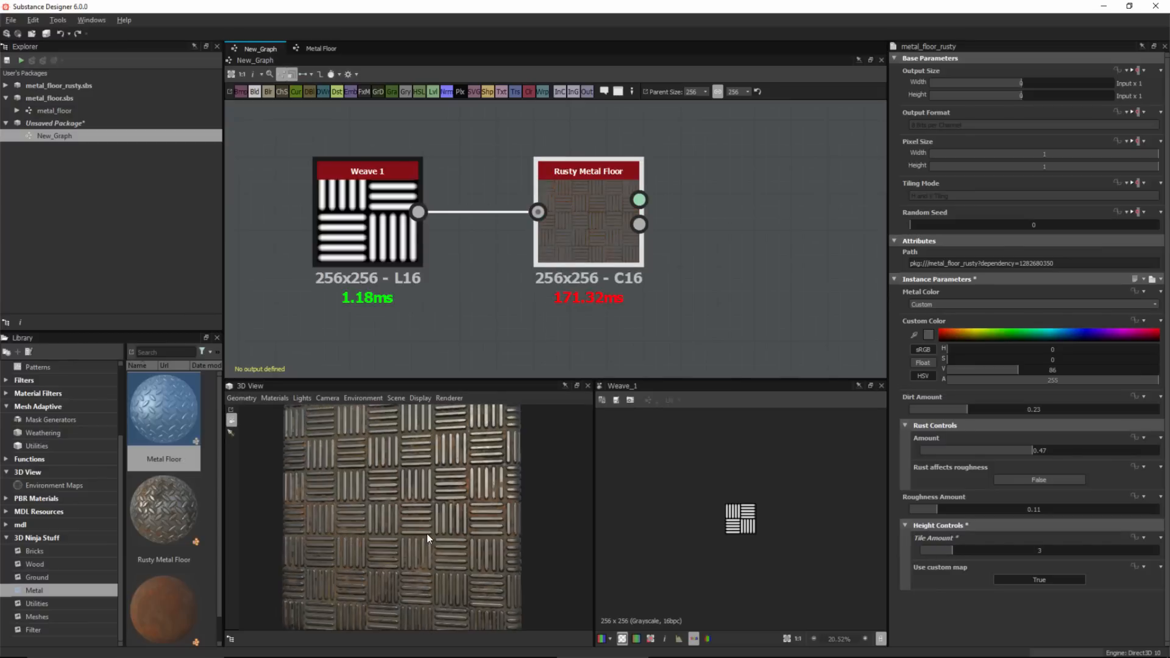
# Shift the Weave 1 node further left of the Rusty Metal Floor node.
pyautogui.moveTo(367, 182); pyautogui.dragTo(292, 182)
pyautogui.moveTo(401, 147); pyautogui.dragTo(462, 291)
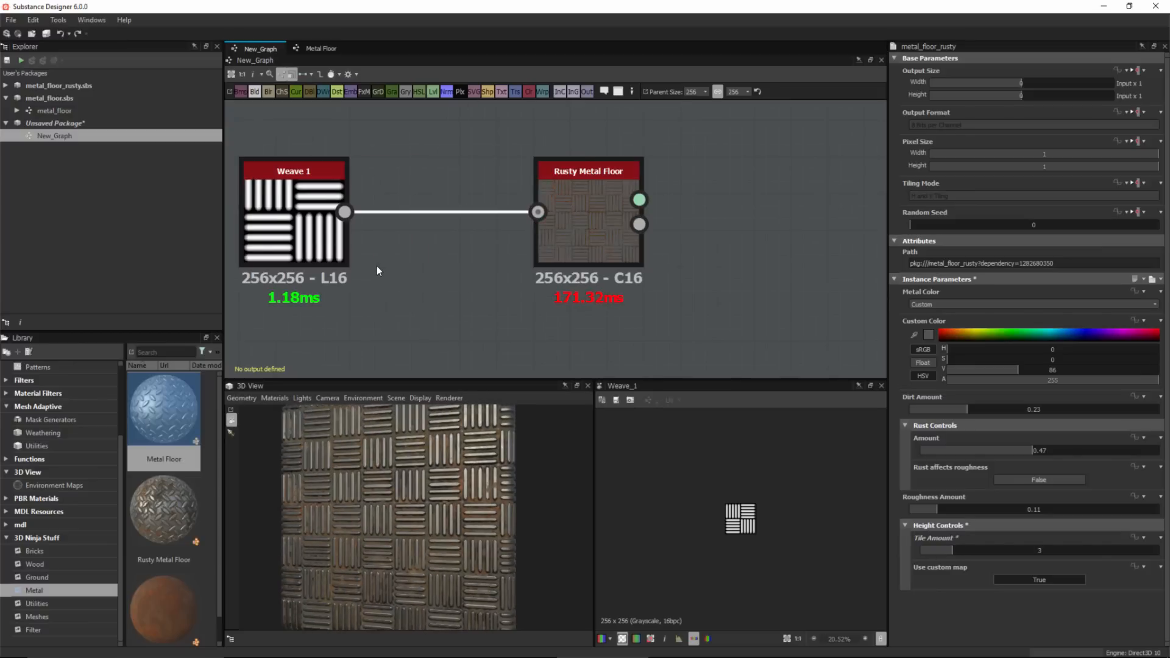
pyautogui.click(310, 266)
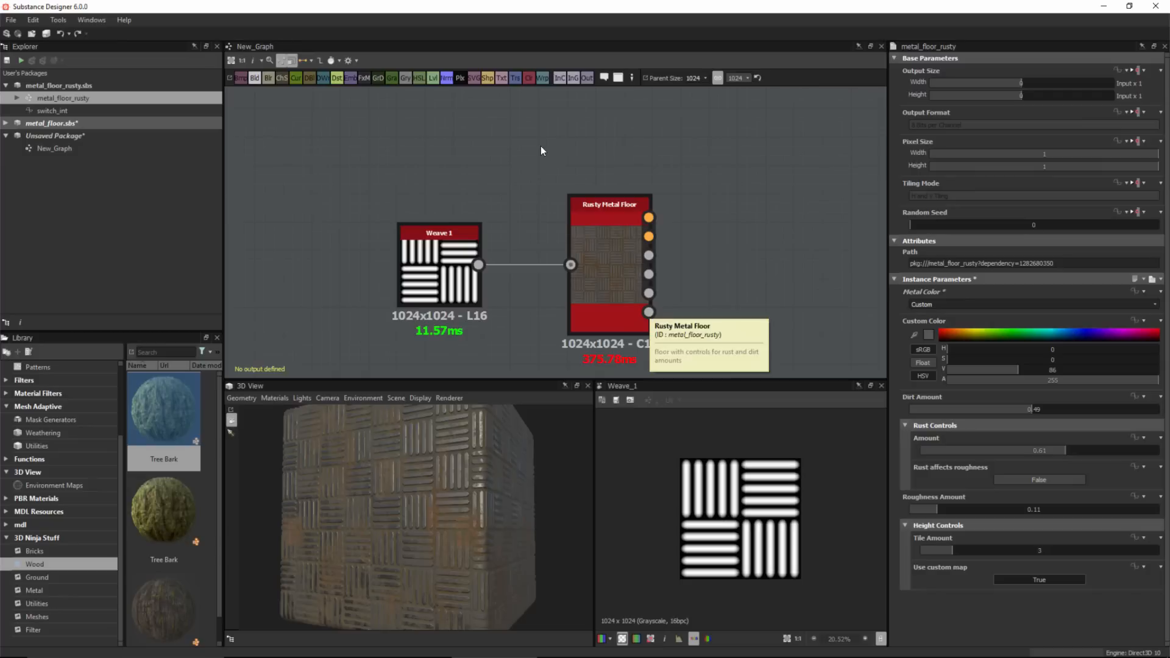
# In the Rusty Metal Floor graph, copy the Material group from the roughness output onto the Height output and save the package.
pyautogui.doubleClick(26, 99)
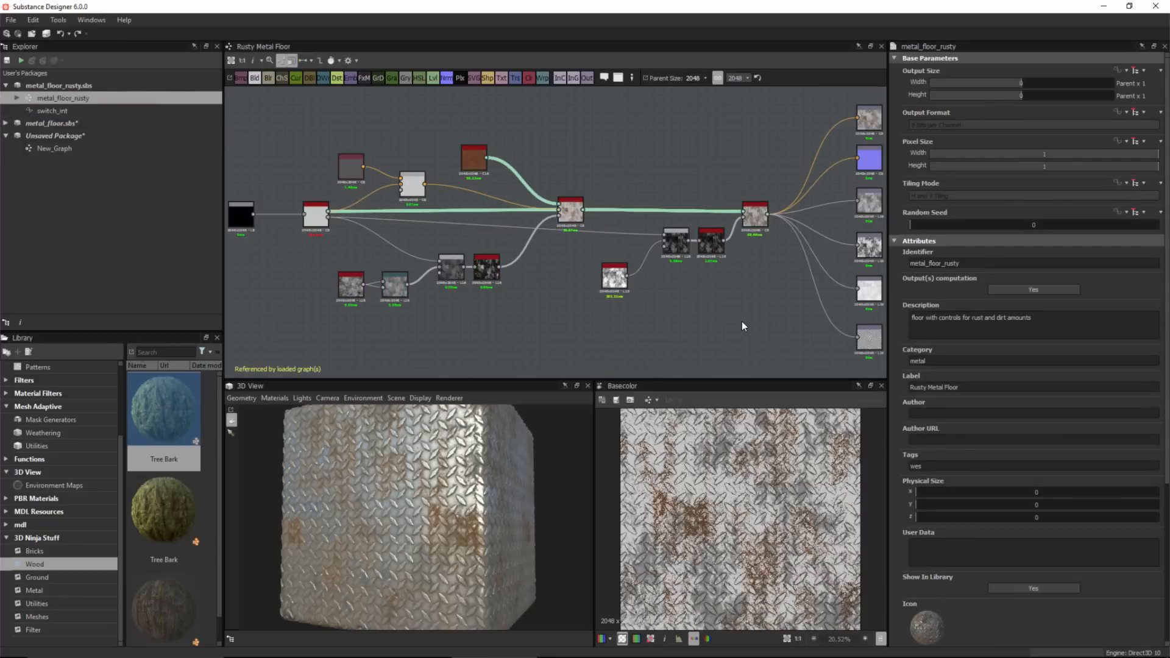
pyautogui.scroll(4, 796, 233)
pyautogui.scroll(3, 710, 297)
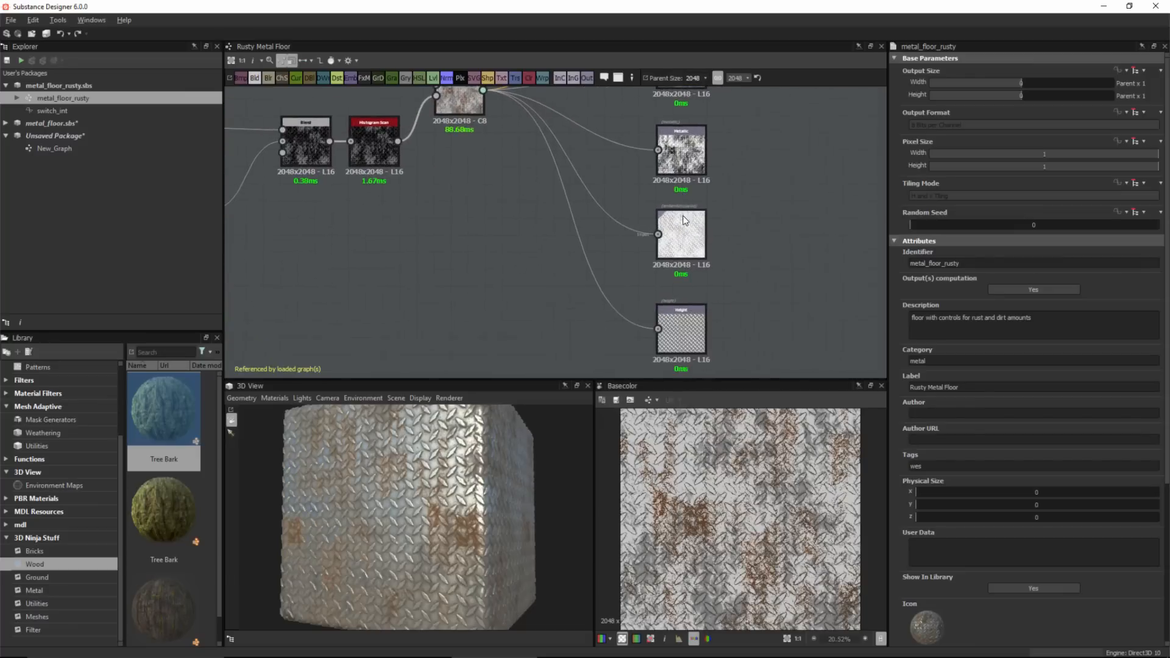
pyautogui.moveTo(668, 364); pyautogui.dragTo(668, 330, button='middle')
pyautogui.click(668, 330)
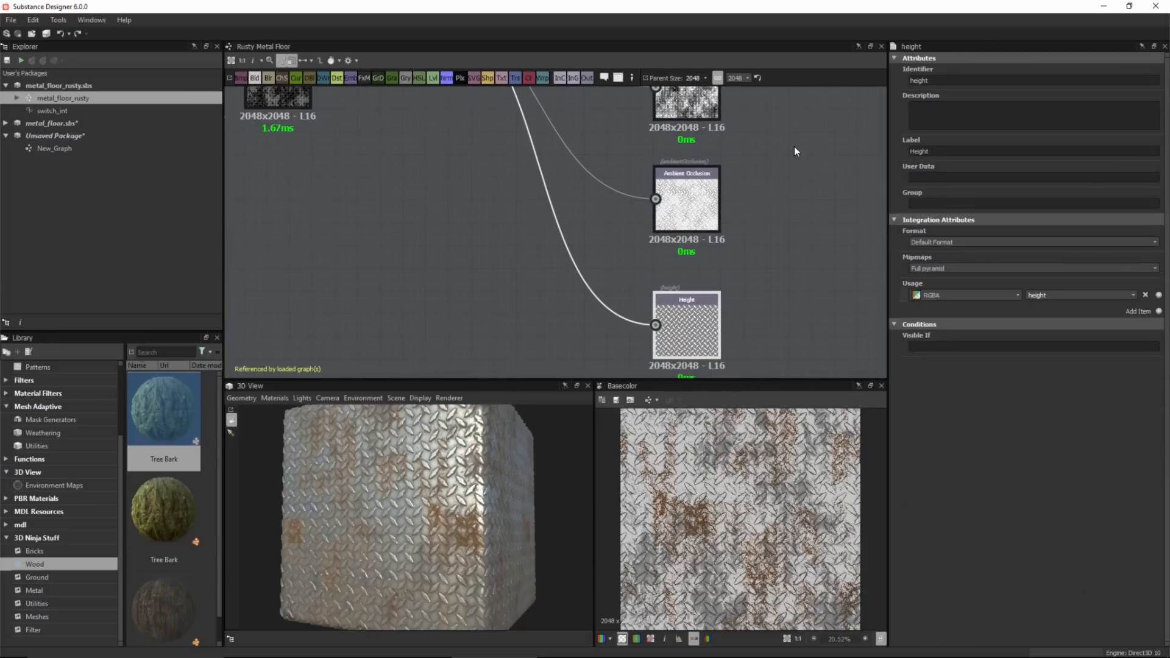
pyautogui.scroll(-3, 795, 151)
pyautogui.click(693, 221)
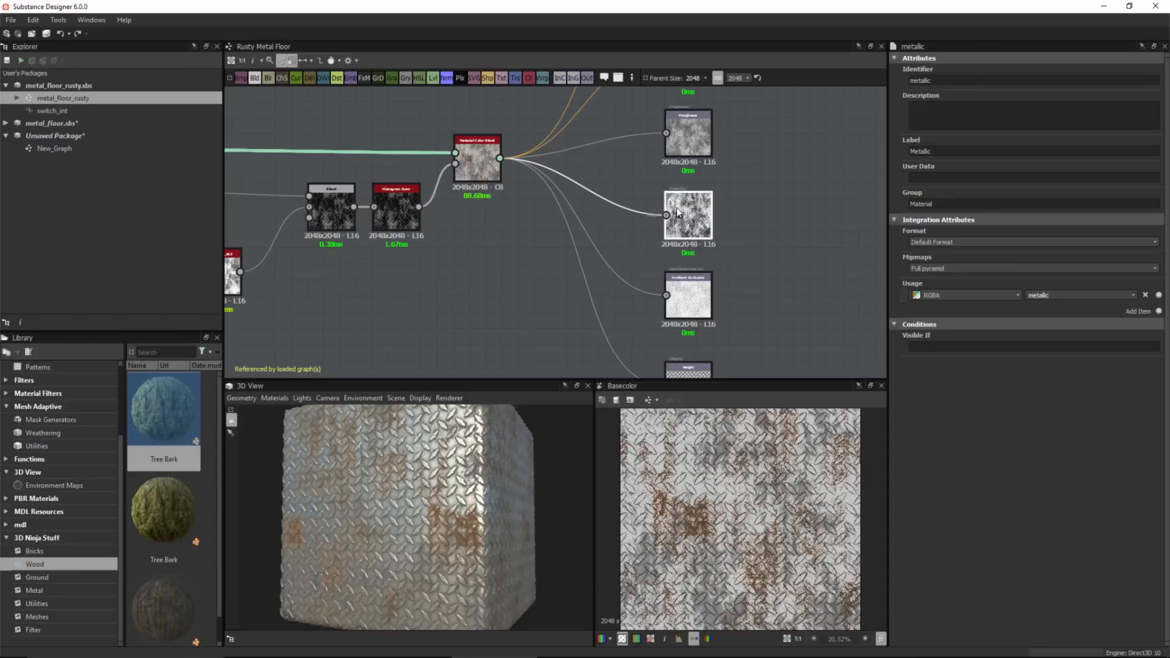
pyautogui.click(685, 141)
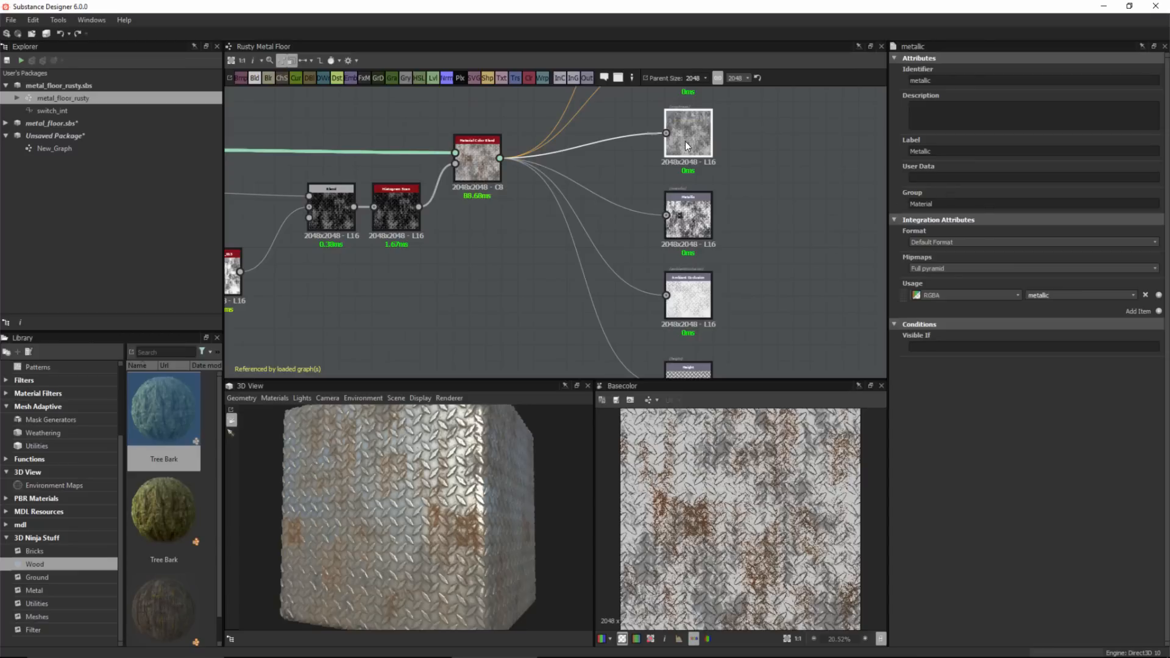
pyautogui.doubleClick(935, 205)
pyautogui.hotkey('ctrl', 'c')
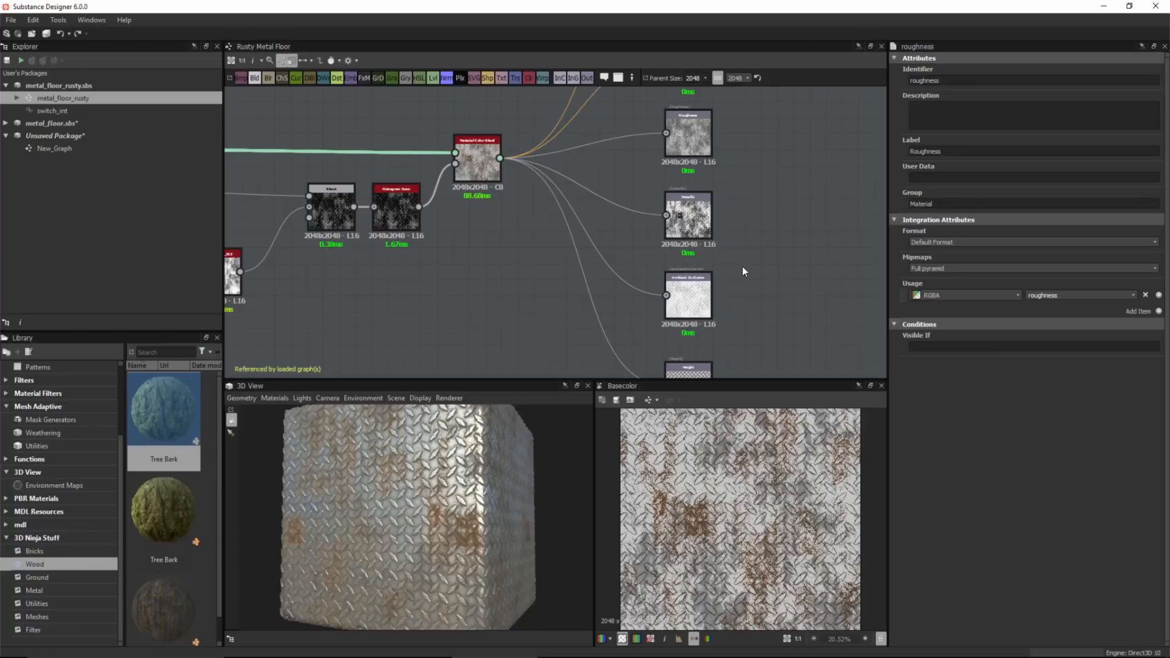
pyautogui.scroll(-3, 731, 272)
pyautogui.click(698, 302)
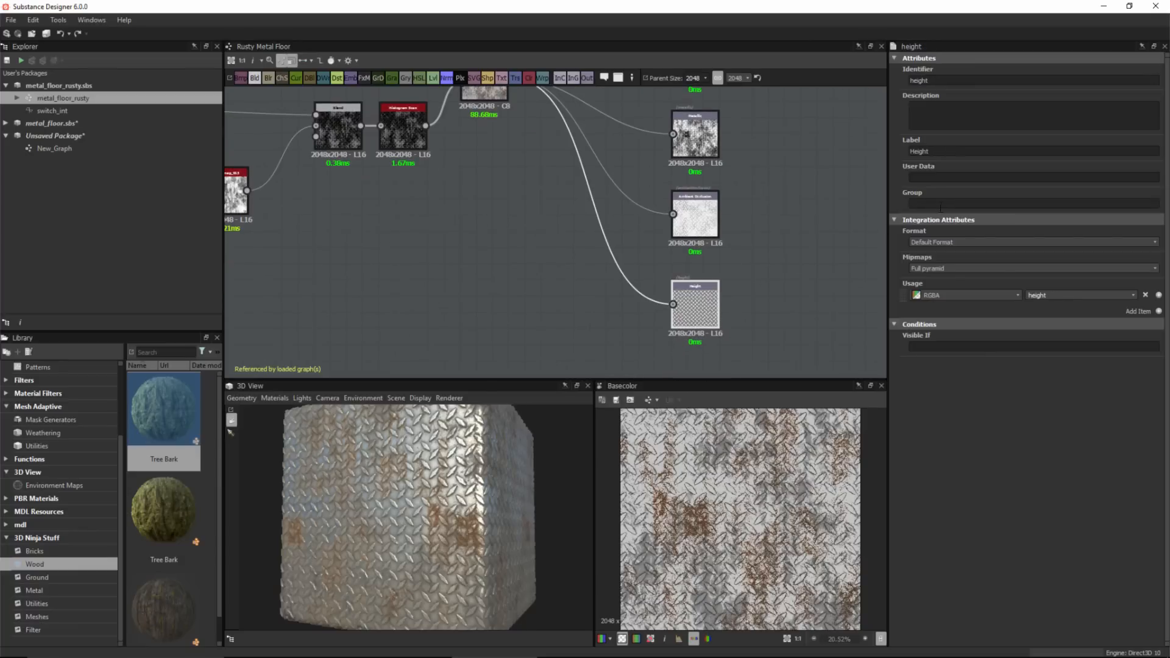
pyautogui.hotkey('ctrl', 'v')
pyautogui.moveTo(546, 183); pyautogui.dragTo(601, 220, button='middle')
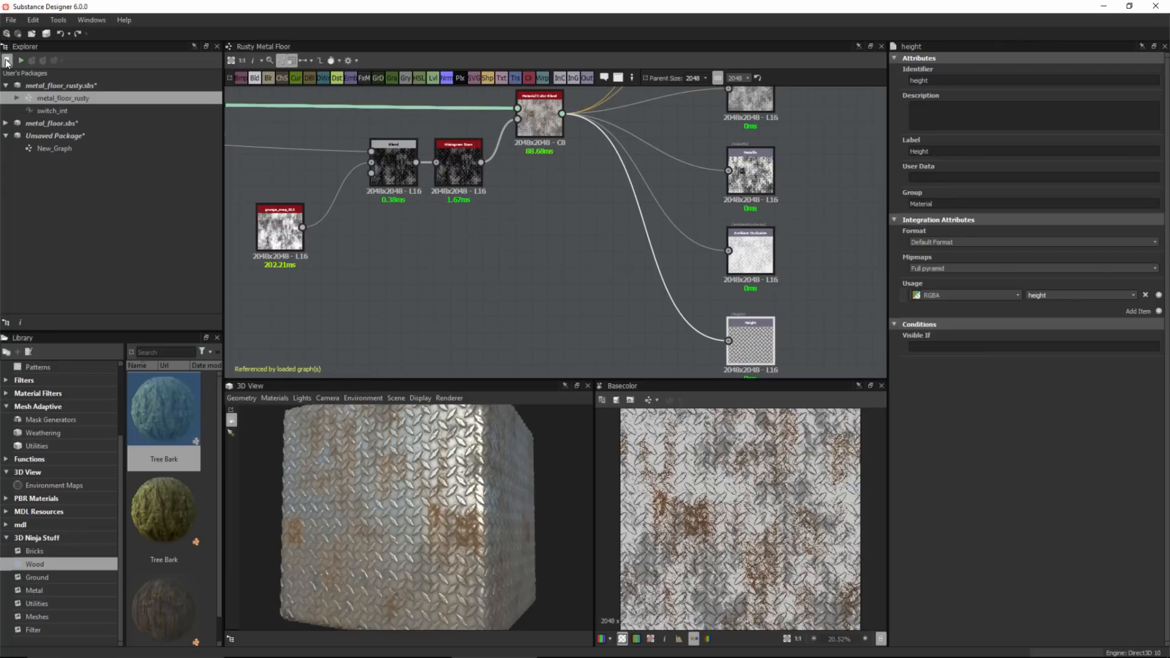
pyautogui.click(7, 61)
# Reopen New_Graph to inspect the Rusty Metal Floor node's outputs.
pyautogui.click(45, 148)
pyautogui.doubleClick(45, 148)
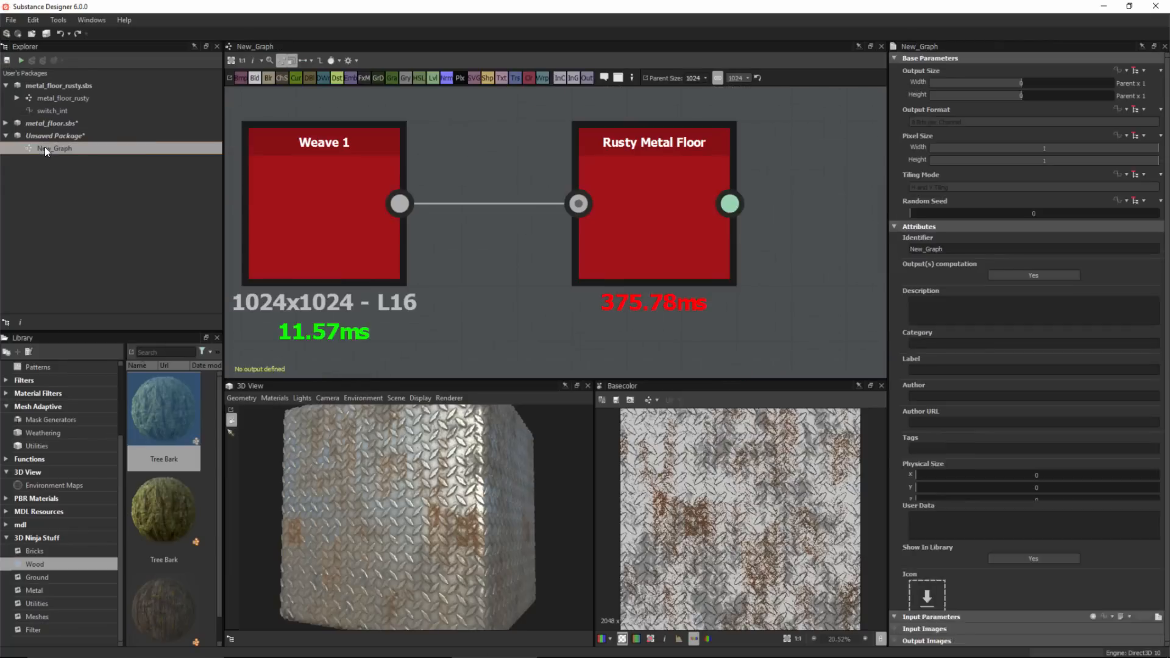
pyautogui.scroll(-2, 645, 239)
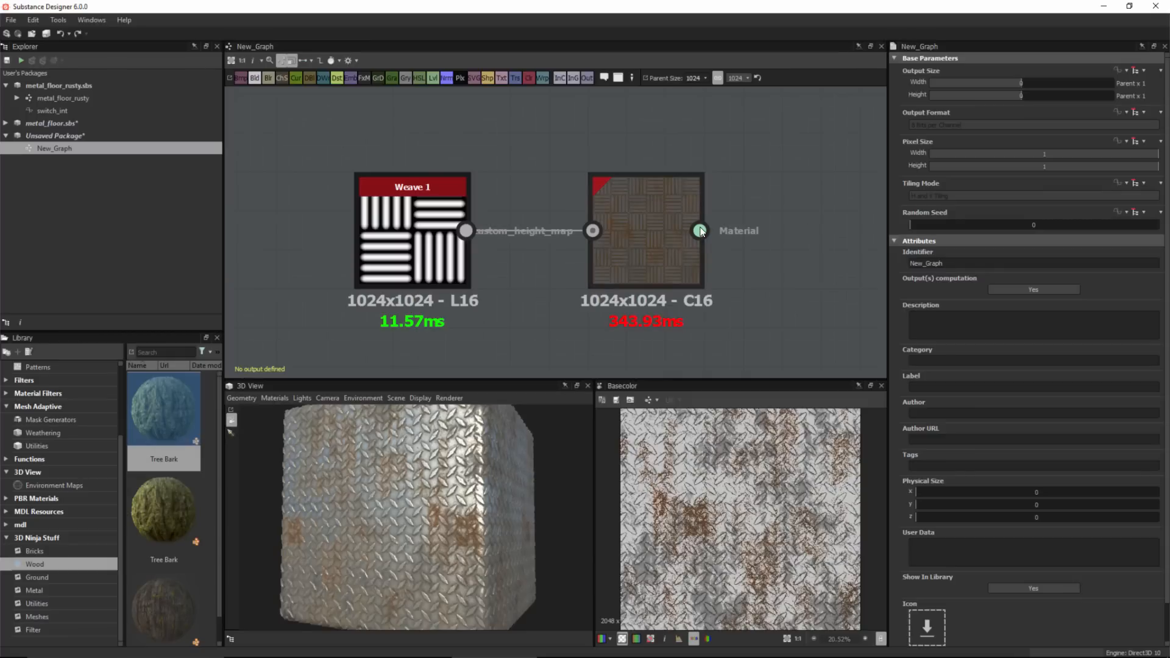
pyautogui.moveTo(701, 231)
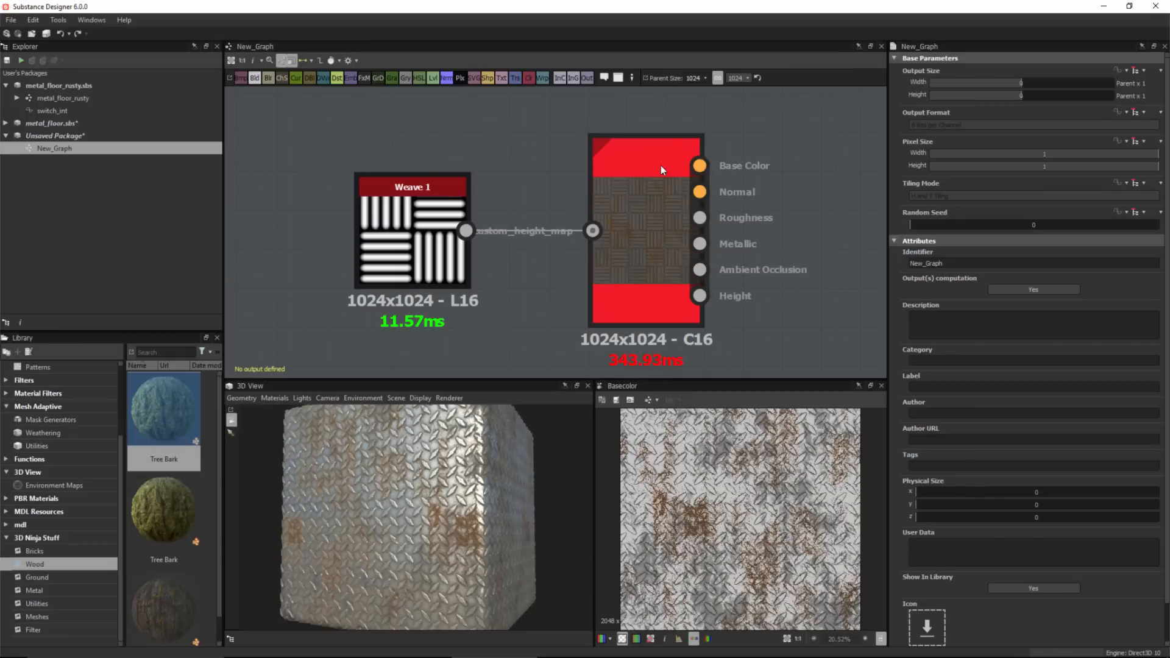